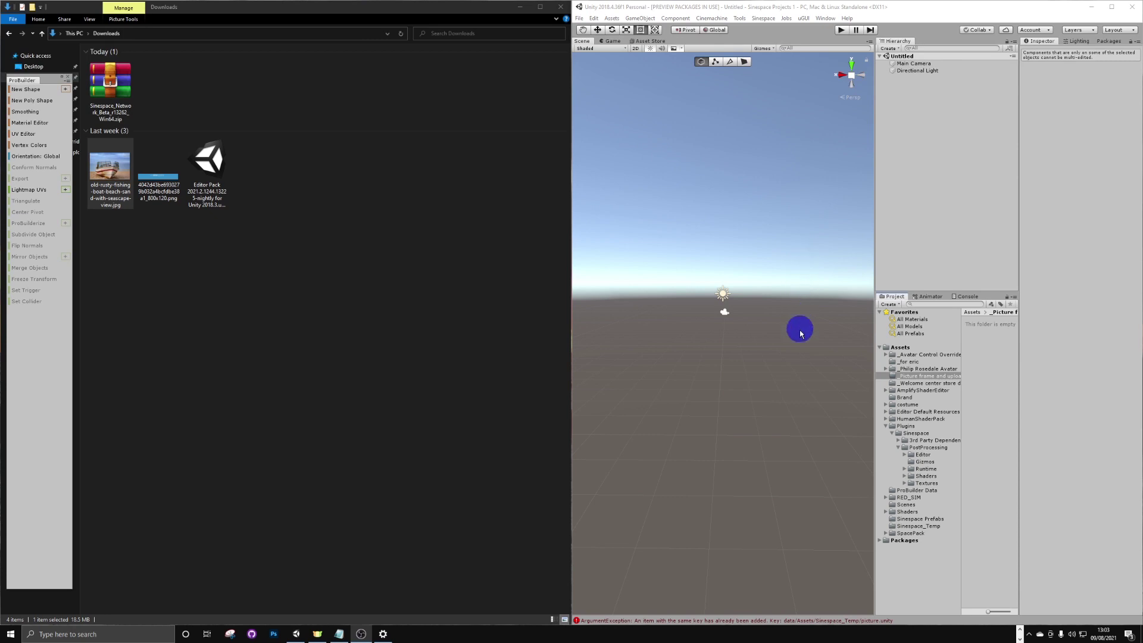
- Open the '_Picture frame and upload to sinespace Tutorial' folder under Assets
left_click(923, 378)
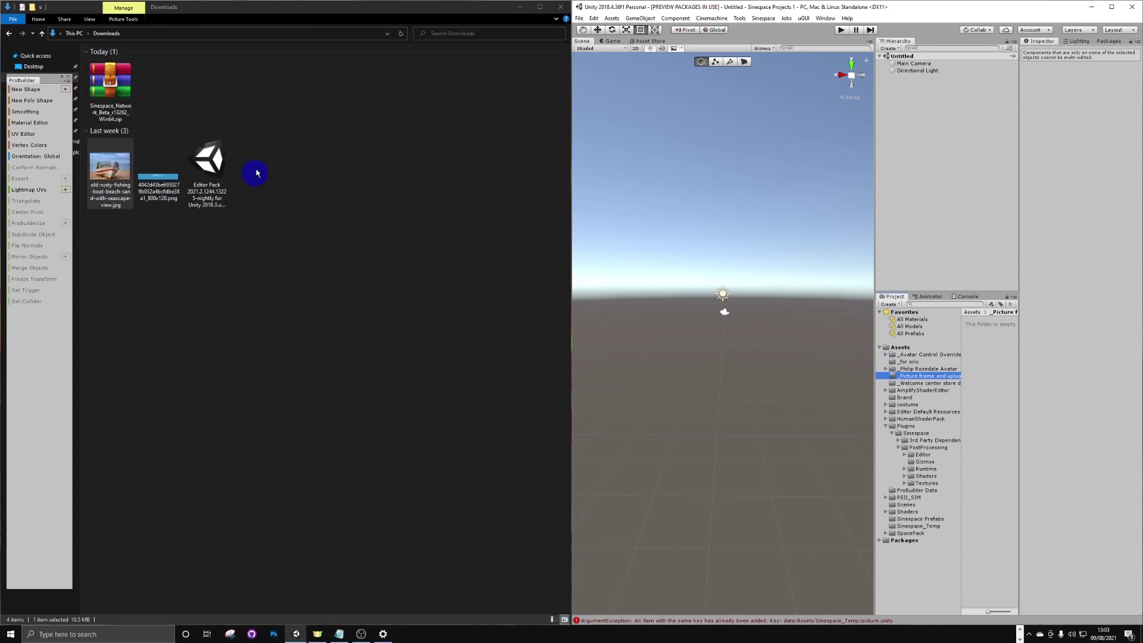
- Import the old-rusty-fishing-boat JPG from Downloads into the tutorial folder and select it
left_click(294, 19)
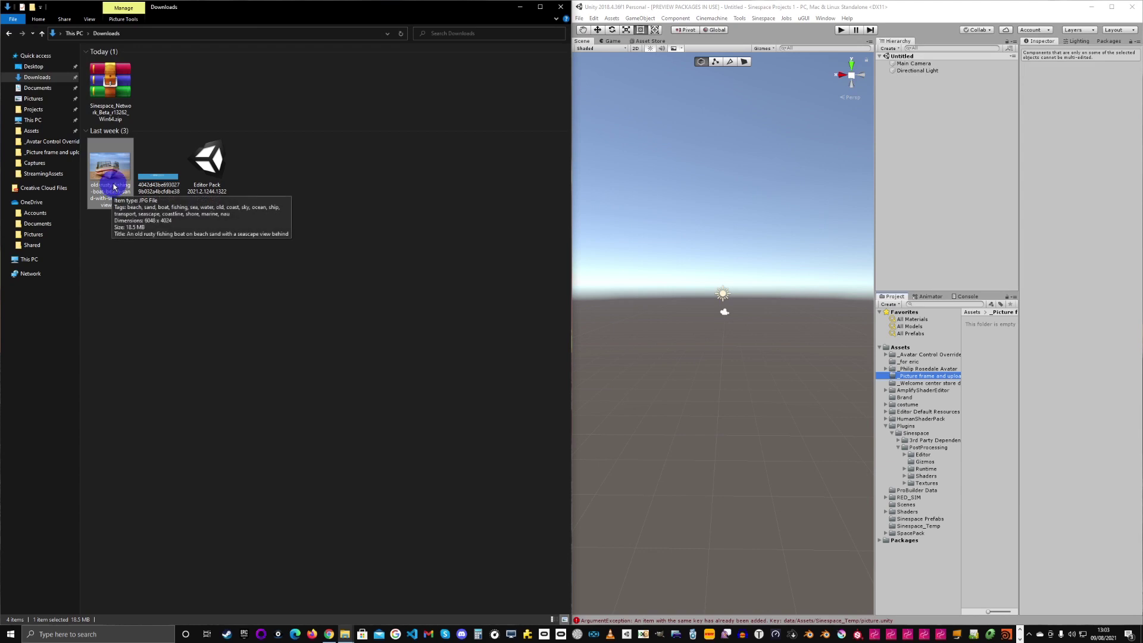
left_click_drag(111, 175, 927, 359)
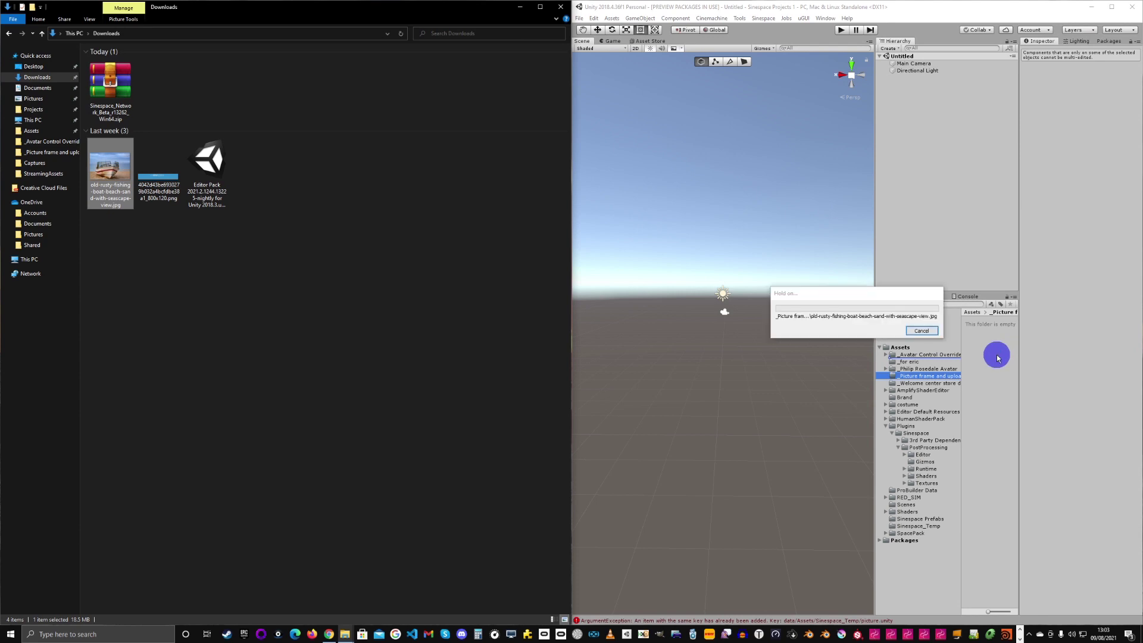
left_click(986, 320)
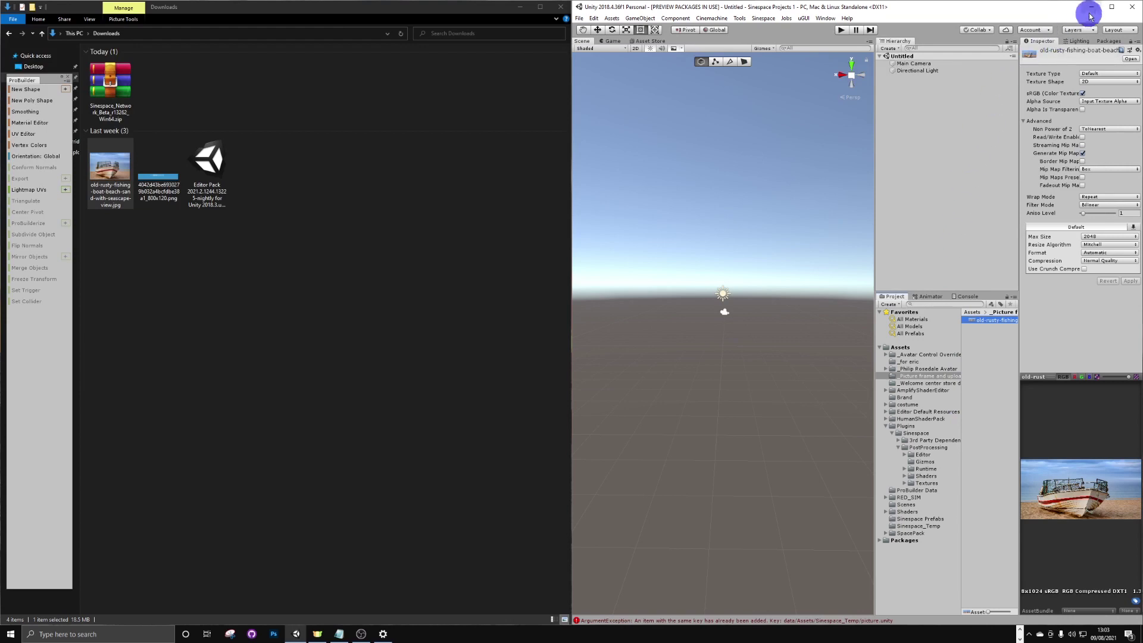
- Maximize Unity and add a Plane from the Hierarchy's 3D Object menu
left_click(1112, 8)
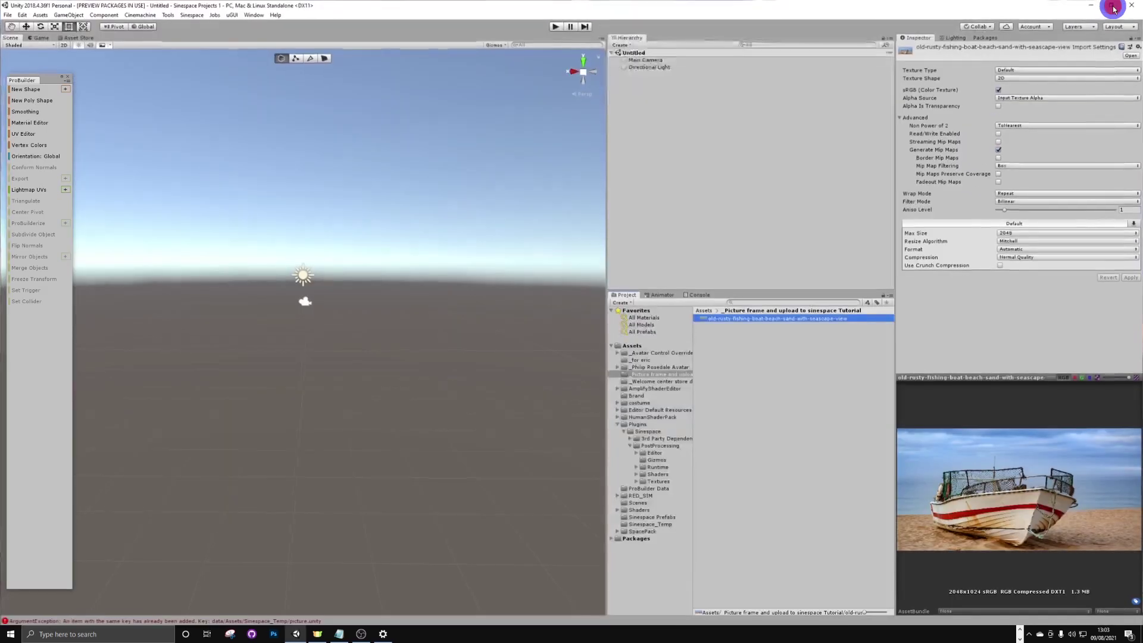
right_click(678, 141)
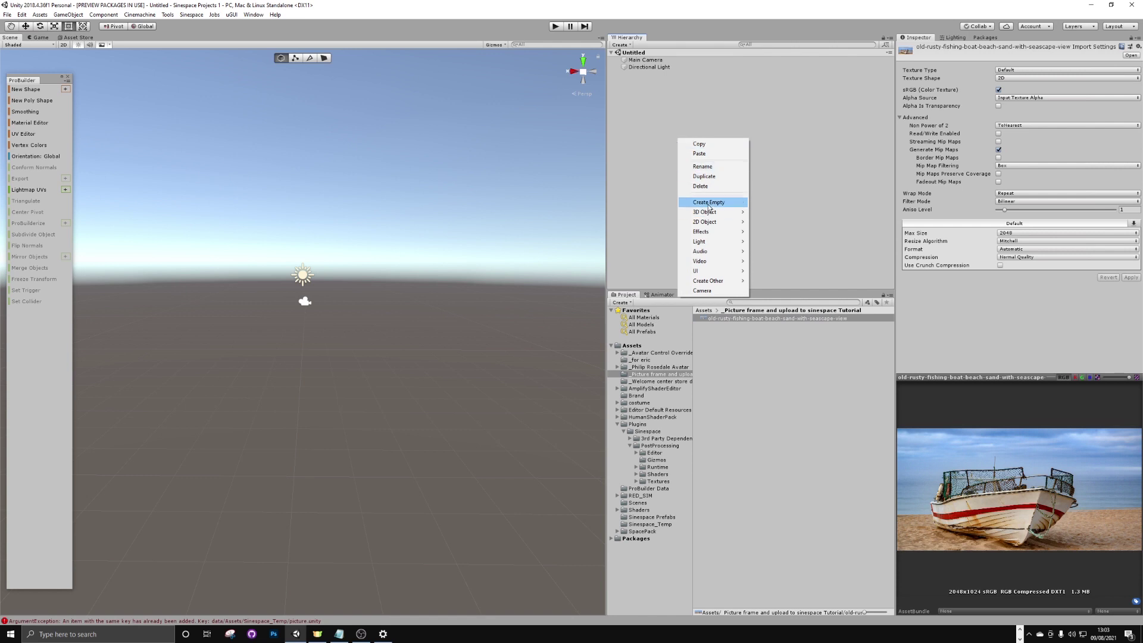
mouse_move(712, 215)
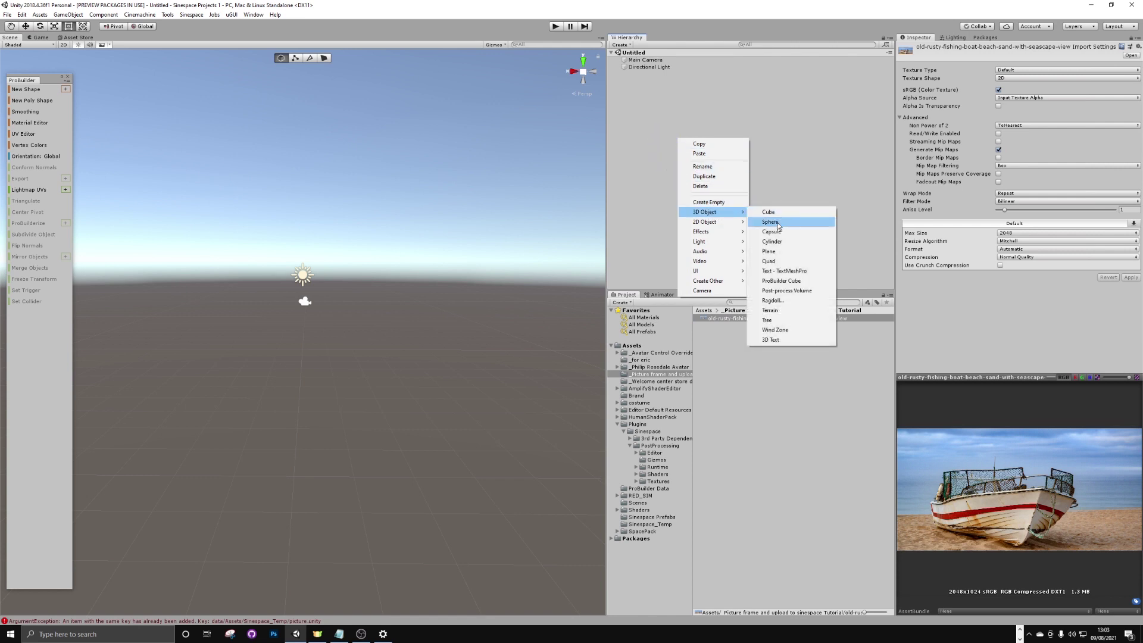
left_click(772, 251)
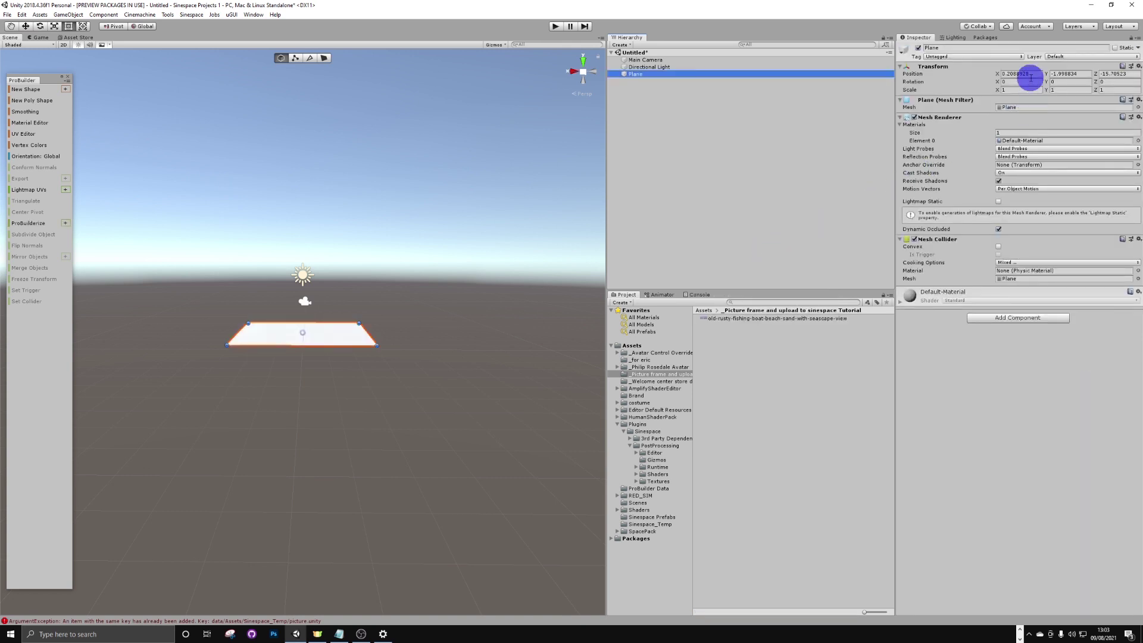
- Set the plane's position to X 0, Y 0, Z 0 and bring it into view
left_click(1023, 74)
type("0")
left_click(1070, 74)
type("0")
left_click(1129, 75)
type("0")
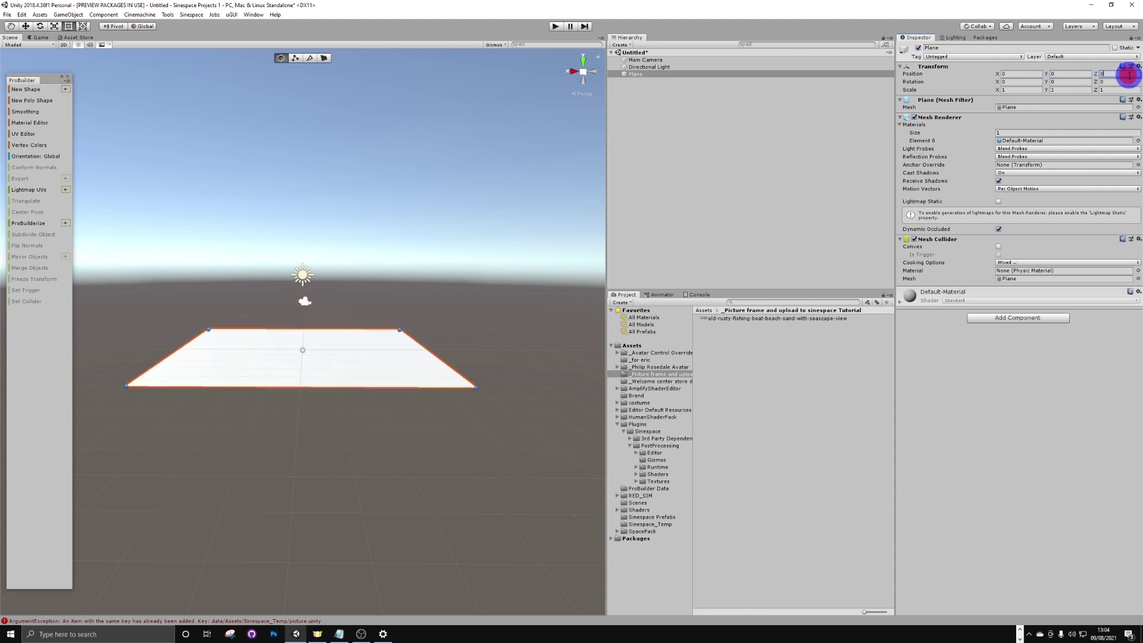
right_click_drag(358, 244, 370, 297)
key("w")
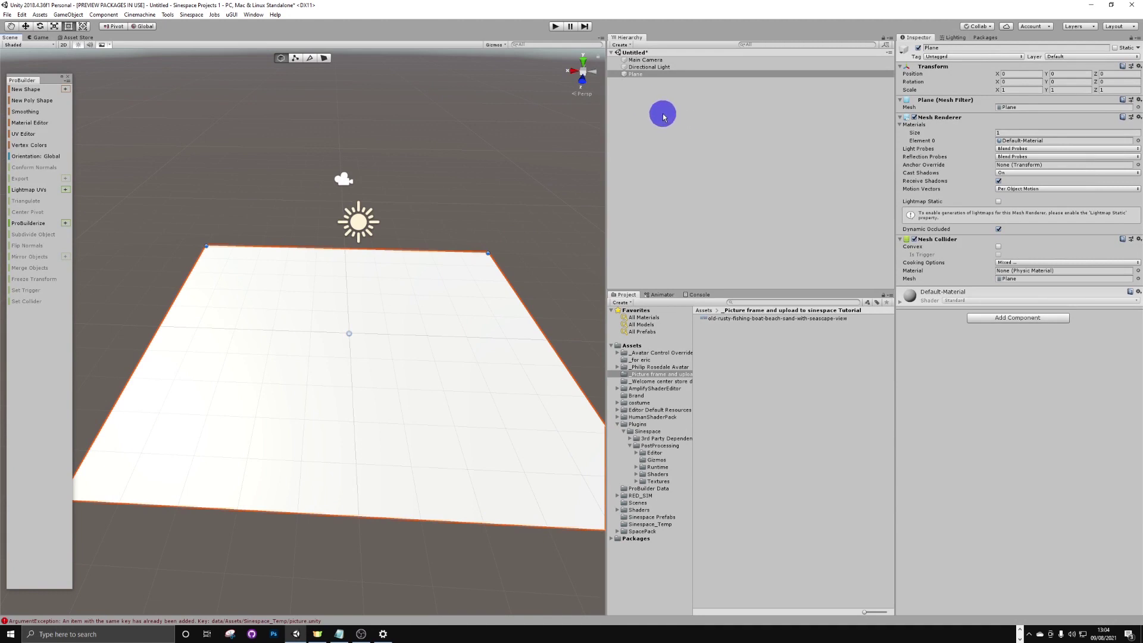
- Frame the Plane in the Scene view and rename it to 'picture'
double_click(636, 77)
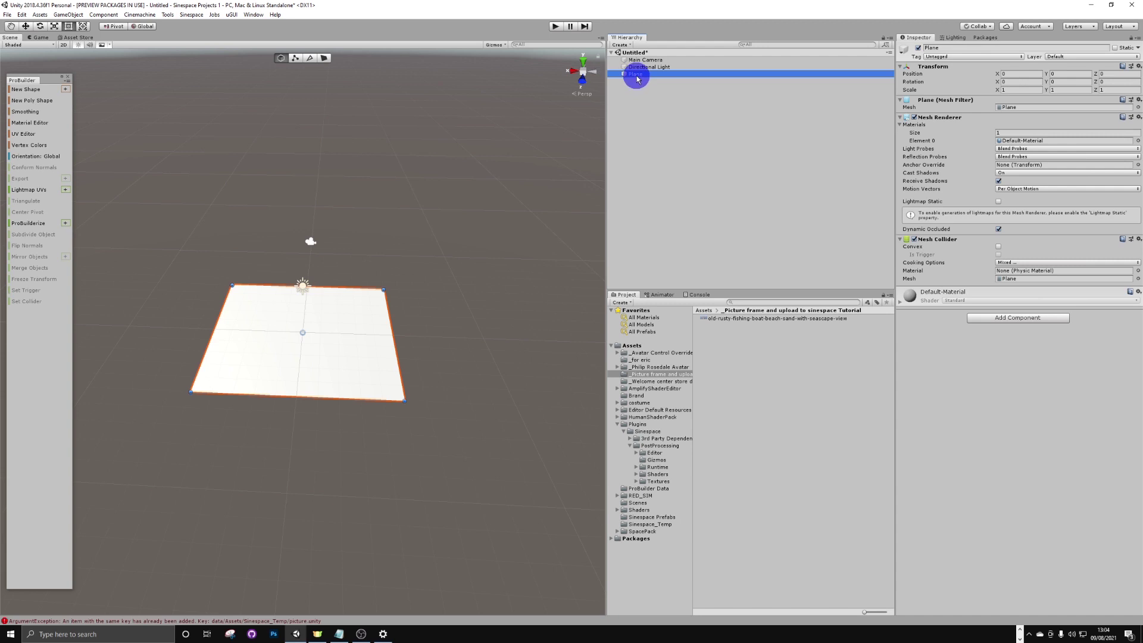
left_click(639, 78)
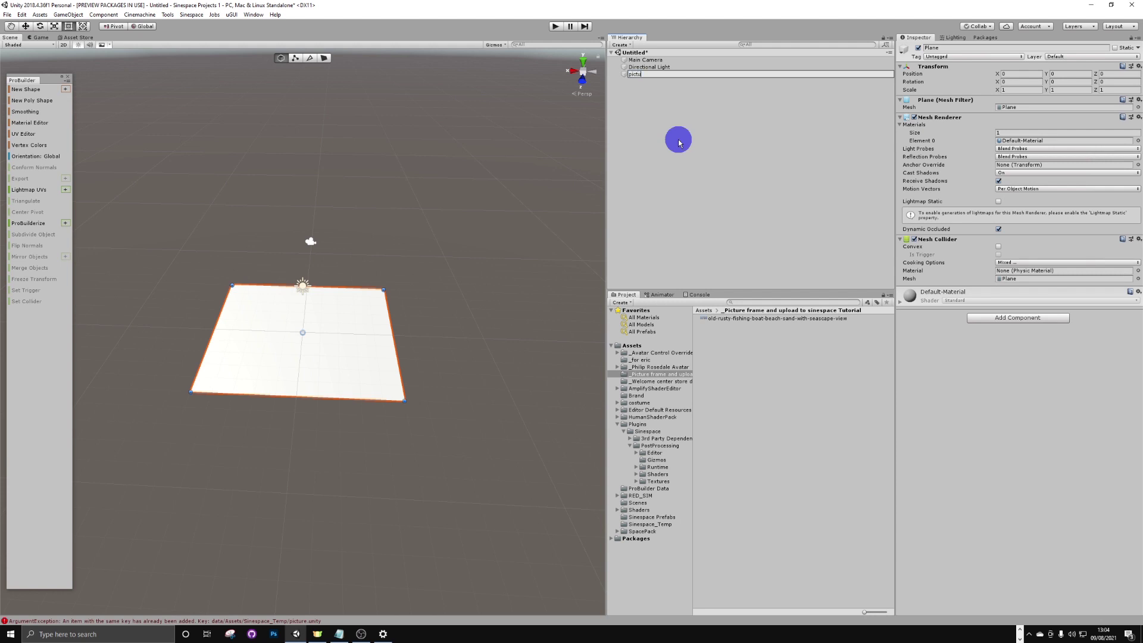
key("Return")
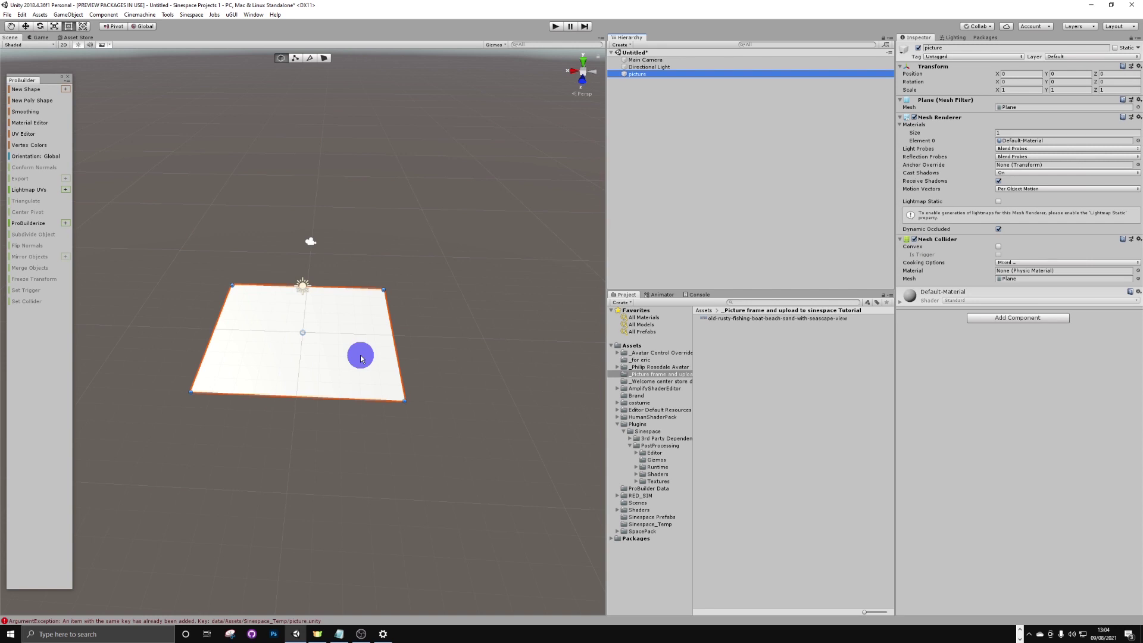
- Drag the fishing boat texture onto the plane so the photo becomes its material
left_click(740, 320)
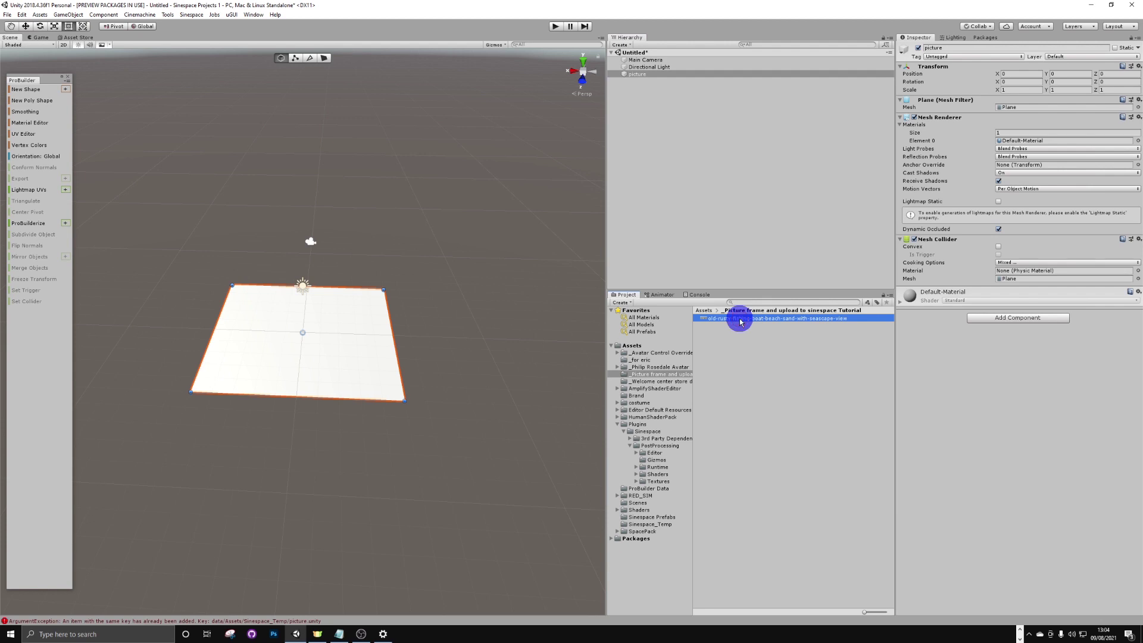
left_click_drag(740, 320, 376, 332)
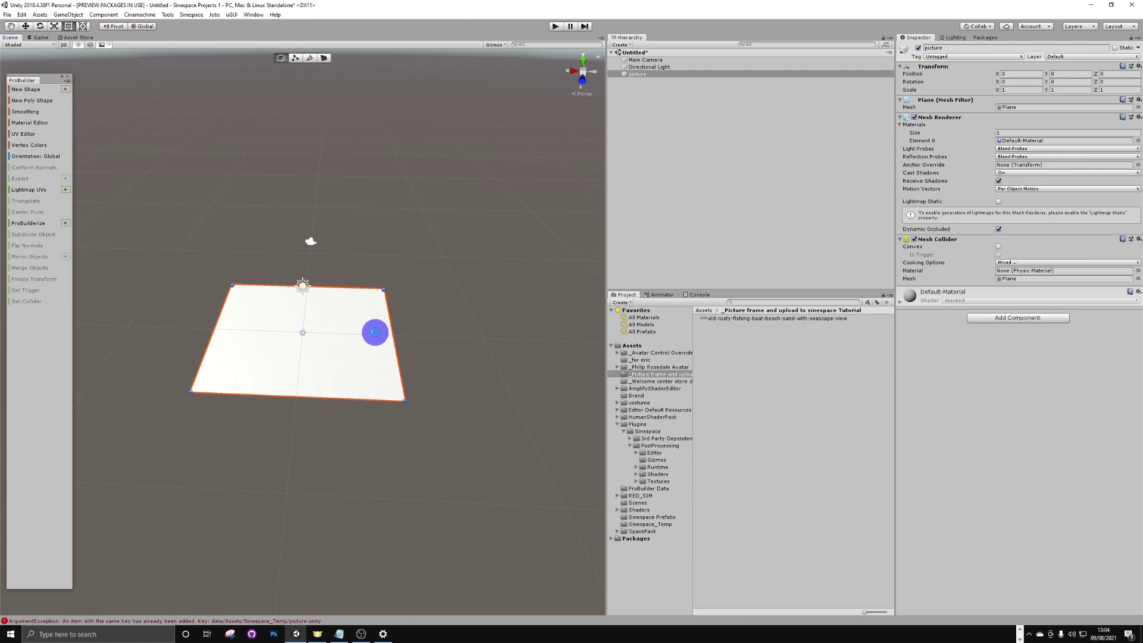
left_click_drag(375, 333, 375, 332)
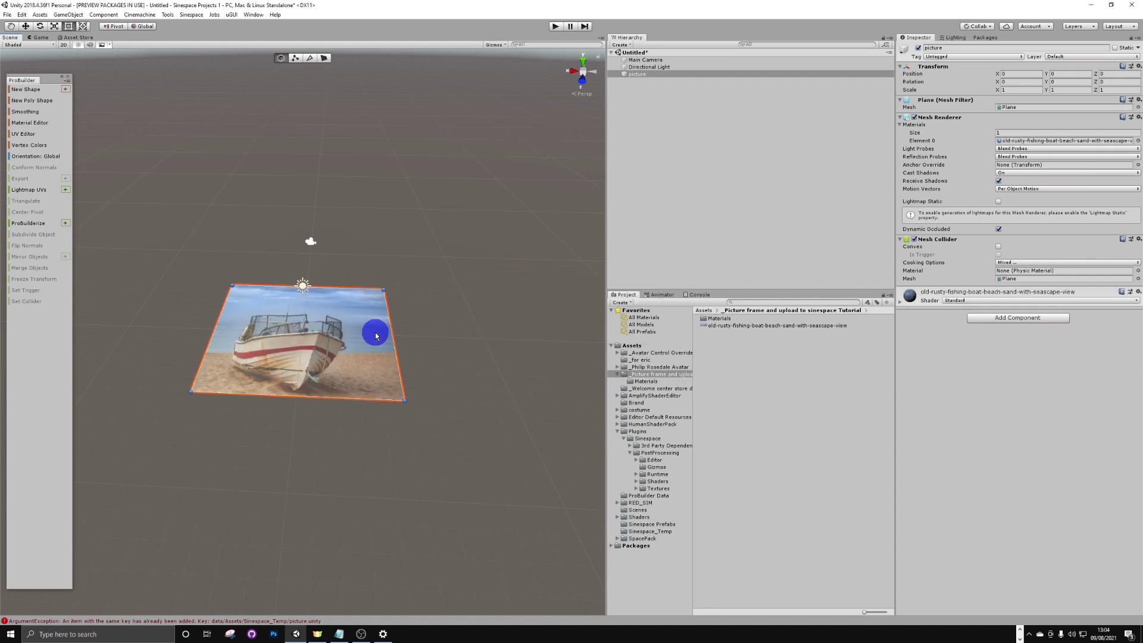
mouse_move(429, 229)
right_mouse_down()
mouse_move(433, 249)
mouse_move(431, 235)
right_mouse_up()
scroll(432, 231, "up", 3)
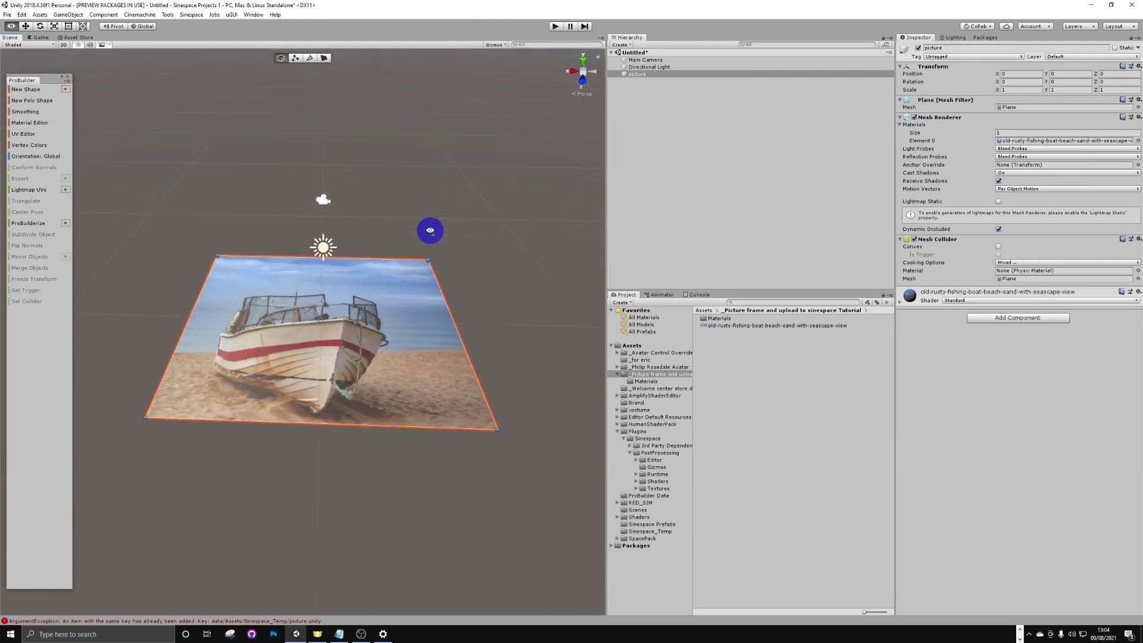
- Rotate the picture plane to X 90 and turn the view to face it
left_click(1013, 82)
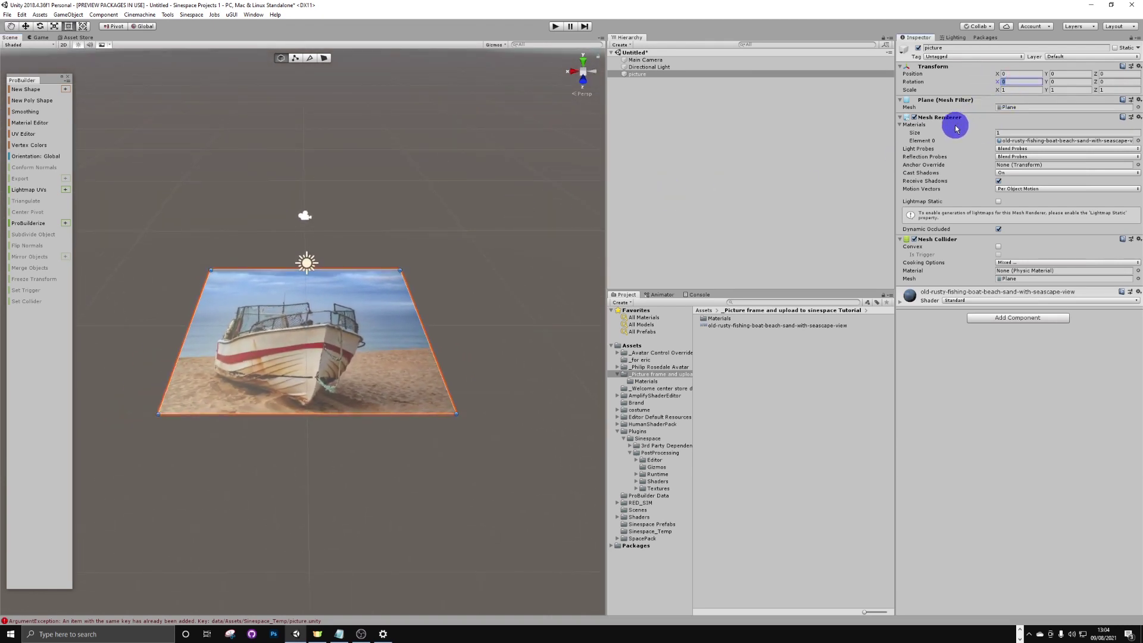
type("90")
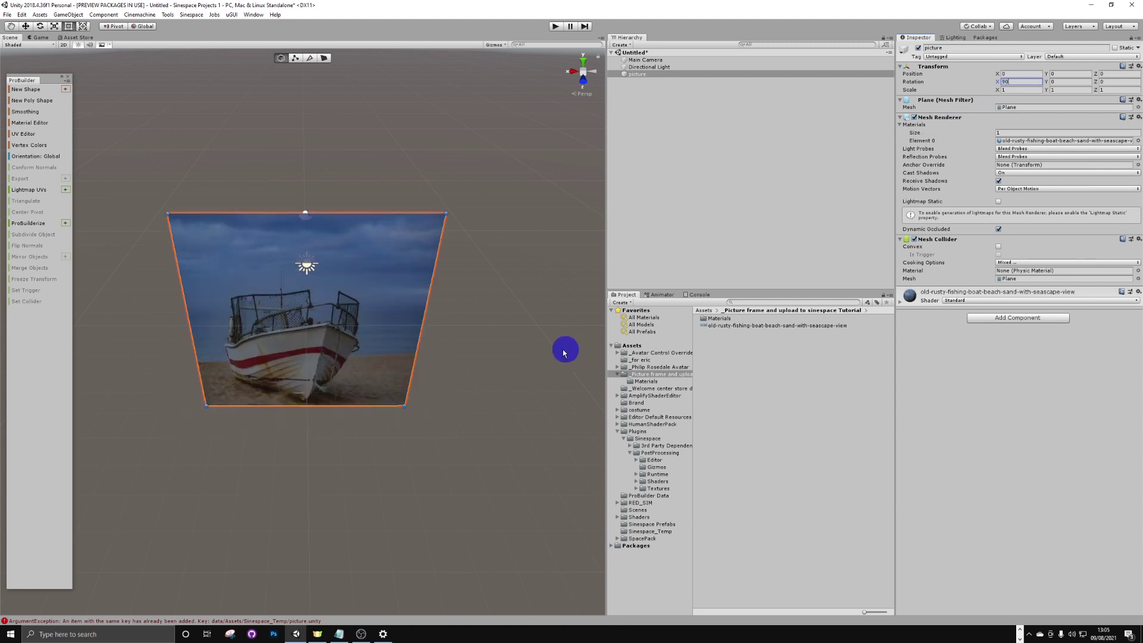
right_click_drag(505, 345, 469, 280)
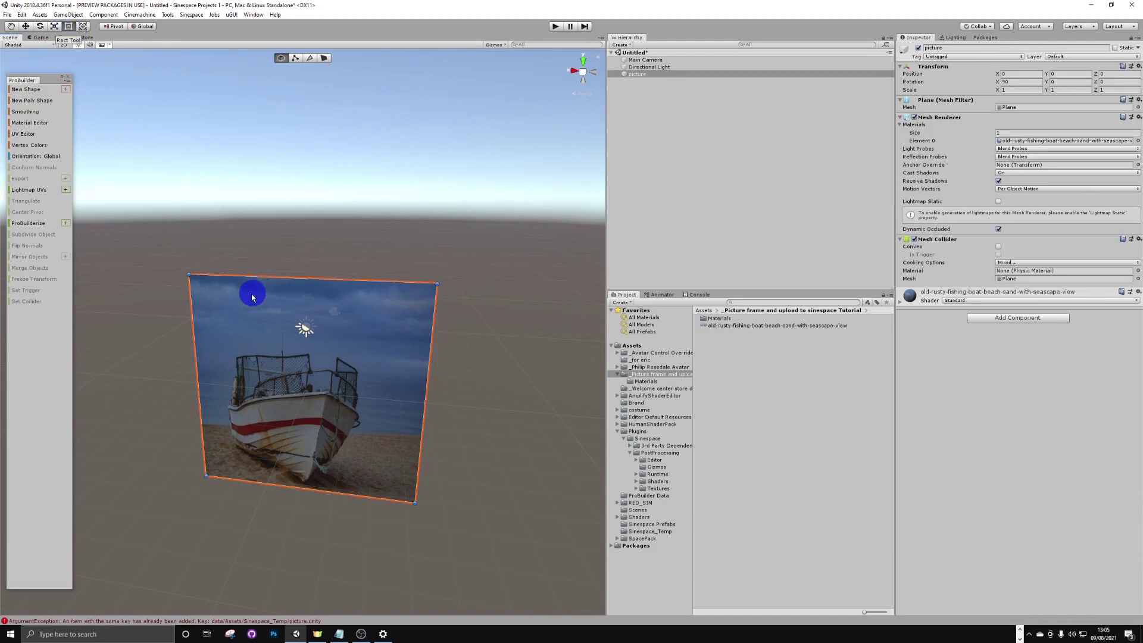
right_click_drag(250, 288, 441, 312)
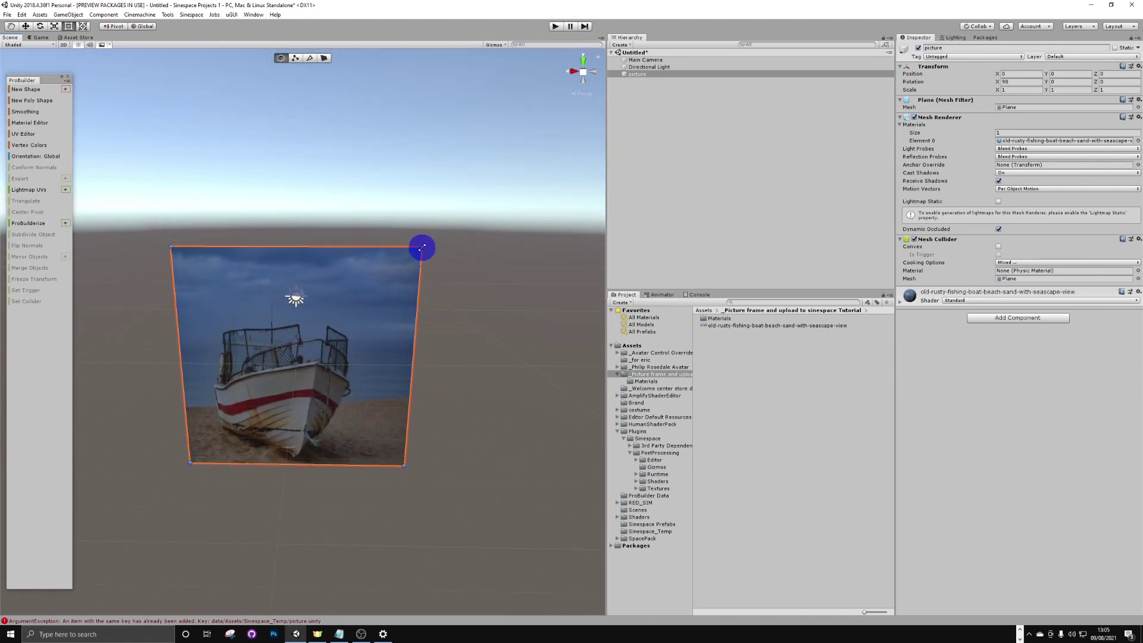
- Widen the plane to about 1.40 by 1.01 scale to fit the landscape photo
left_click_drag(422, 247, 526, 248)
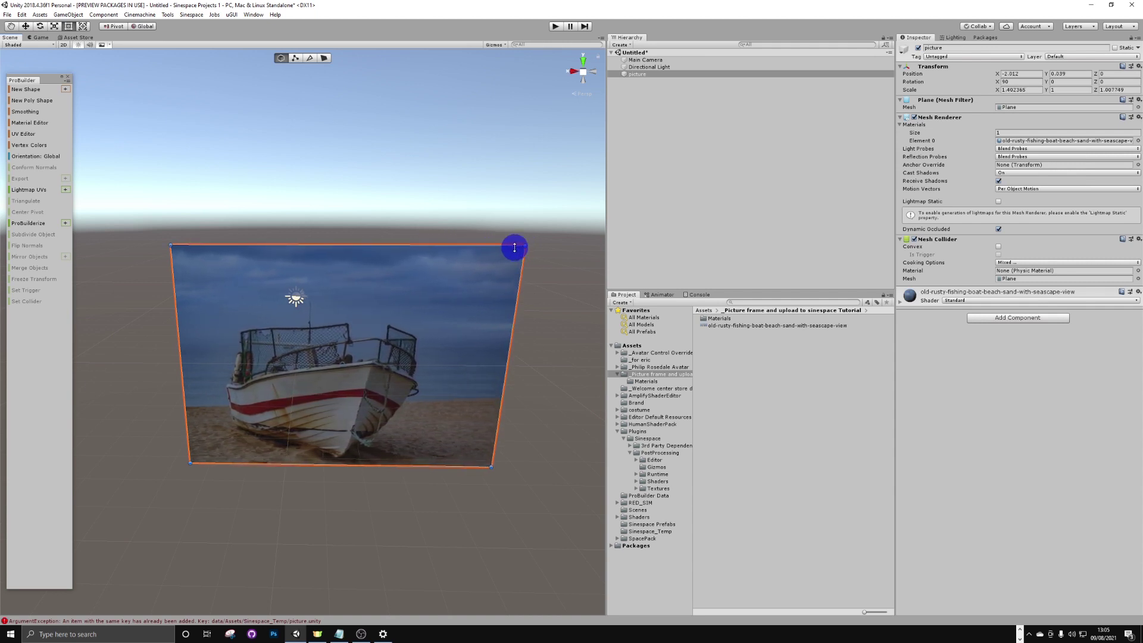
right_click_drag(462, 284, 467, 281)
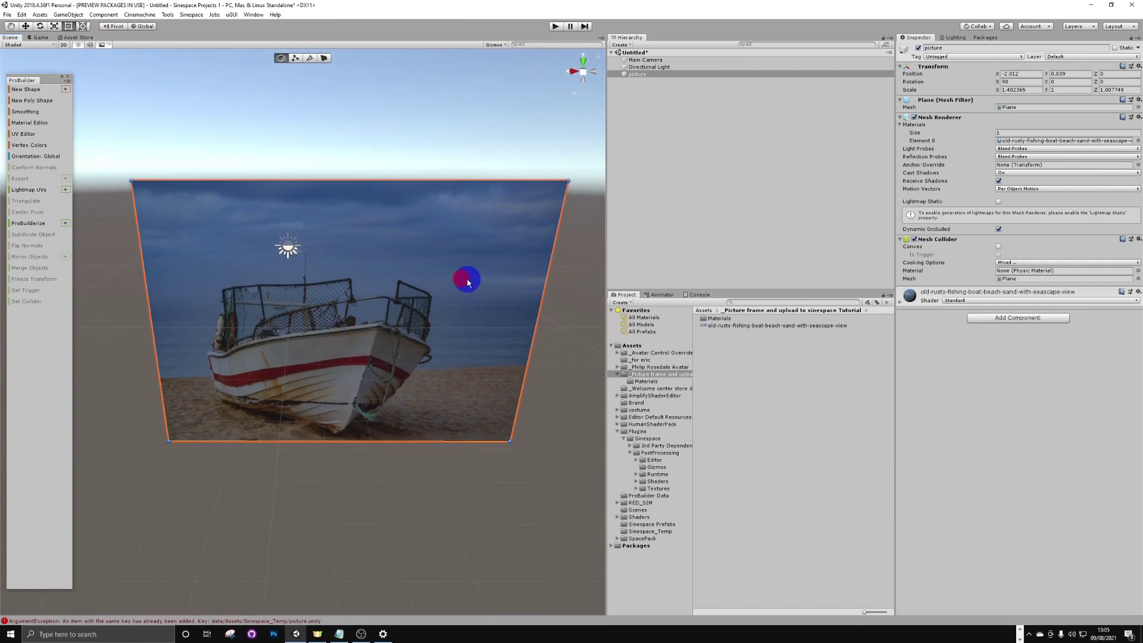
scroll(466, 281, "down", 5)
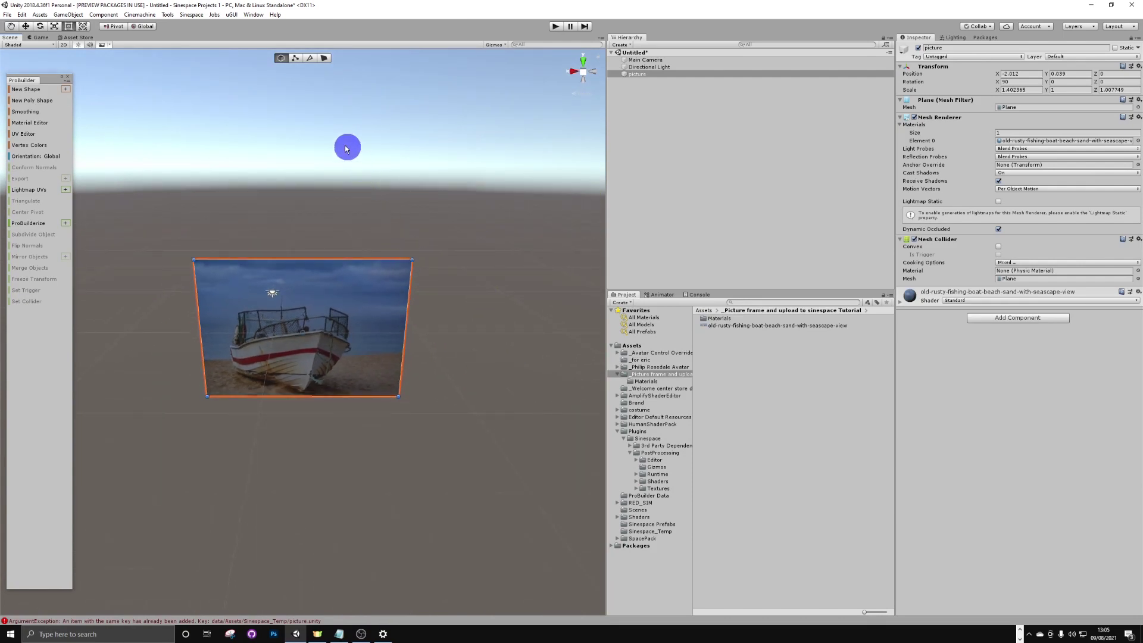
- Review the installed ProBuilder 4.5.2 package in the Package Manager, then return to the Inspector
left_click(255, 16)
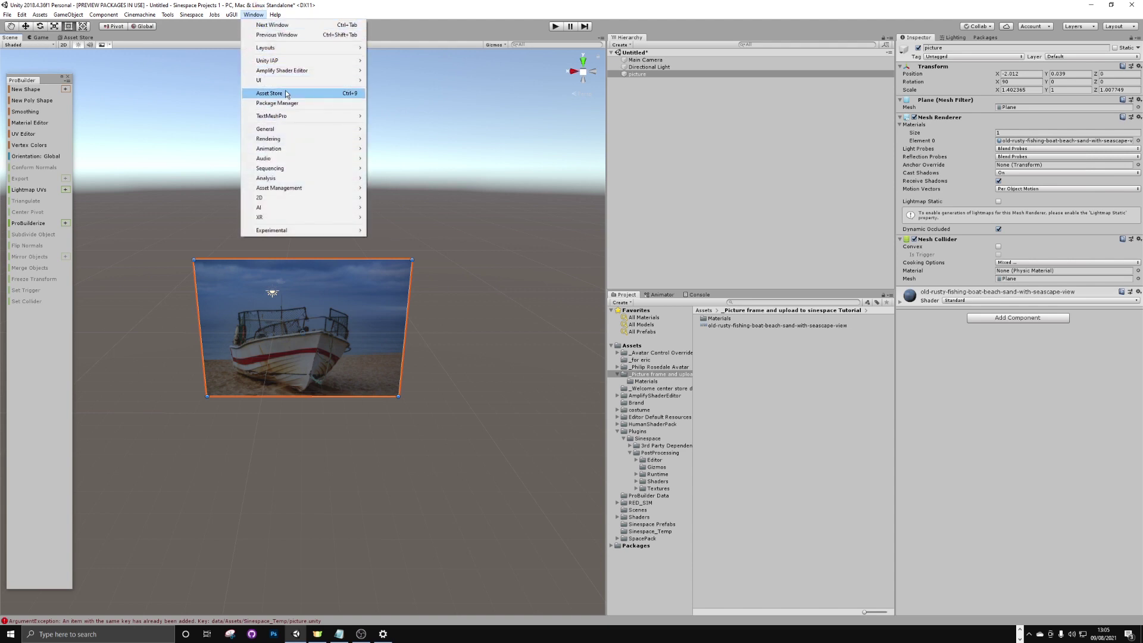
left_click(249, 16)
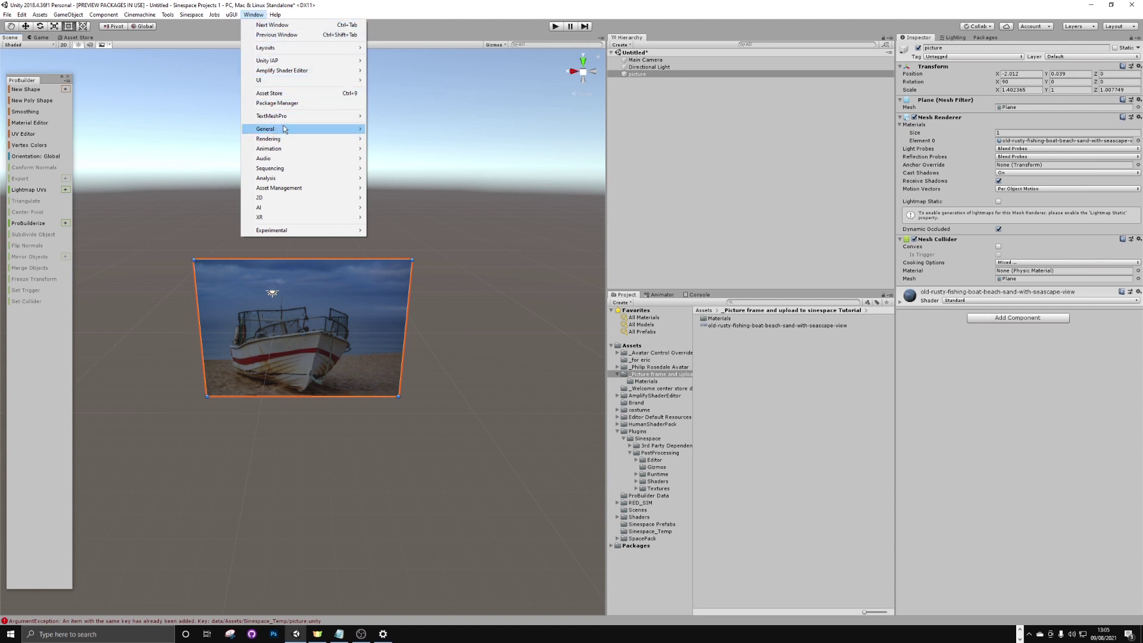
left_click(986, 37)
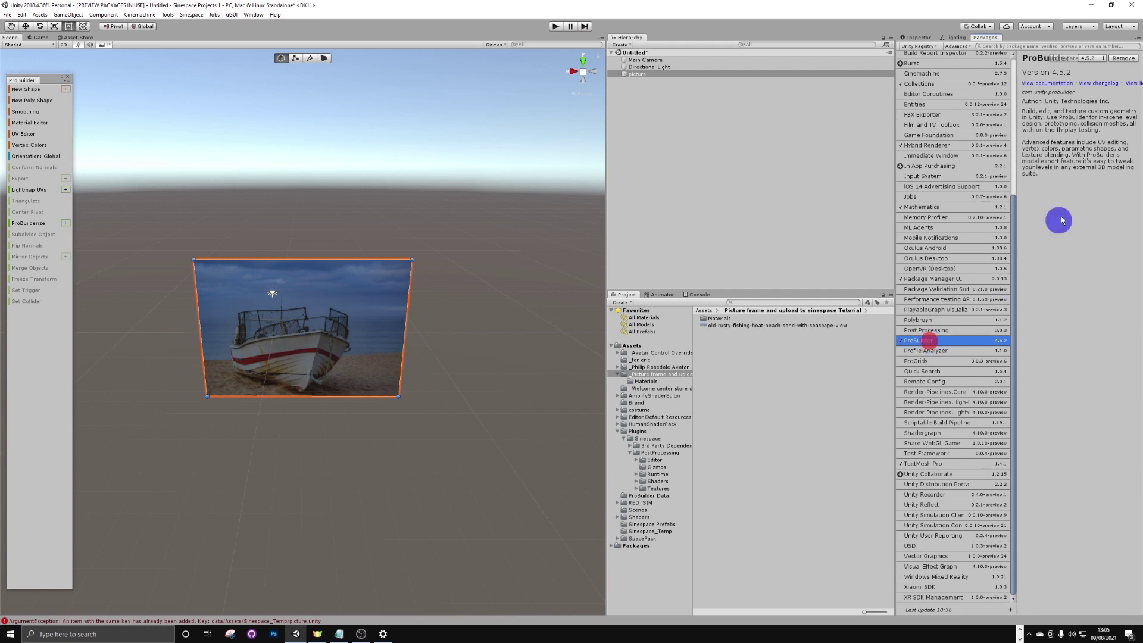
left_click(1121, 59)
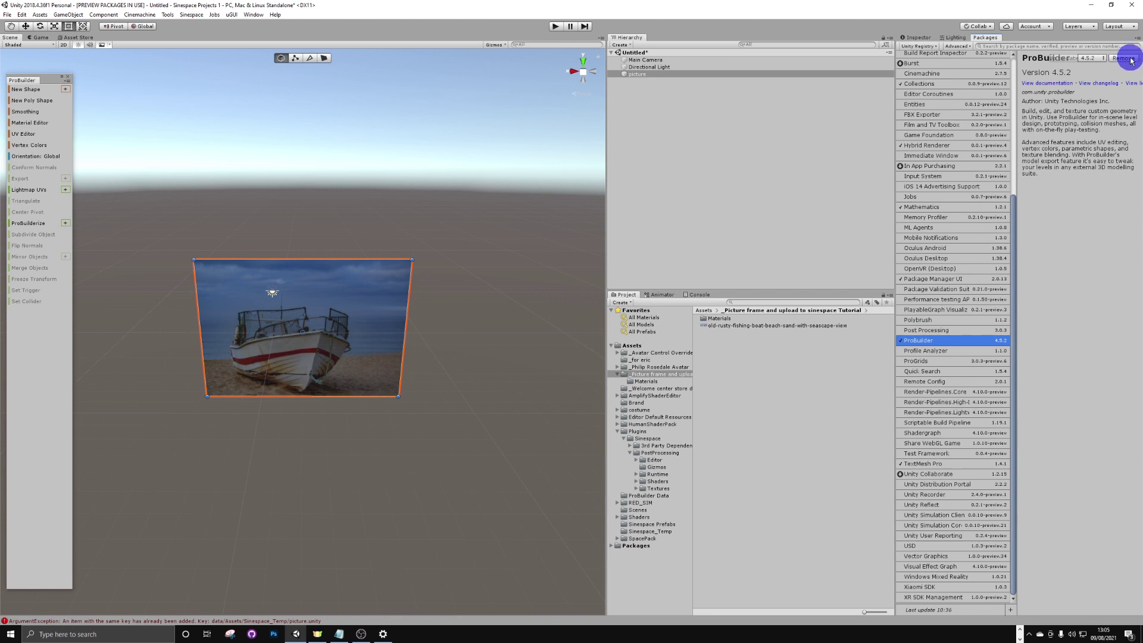
left_click(920, 37)
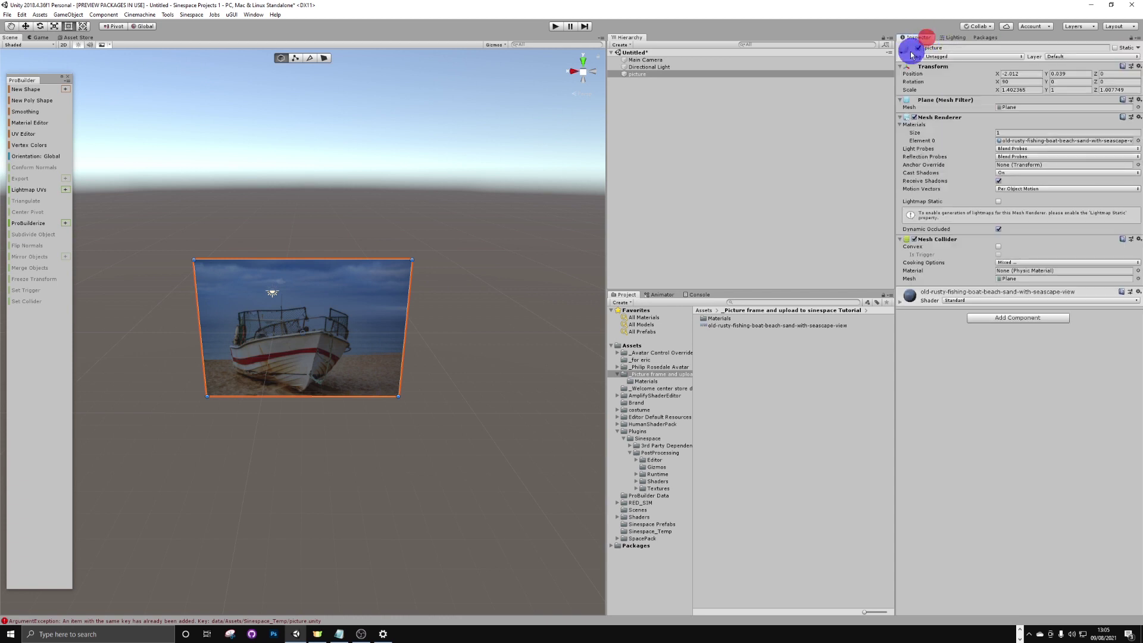
- Build a 1 × 1 × 1 ProBuilder cube with New Shape and close the Shape Tool
left_click(65, 90)
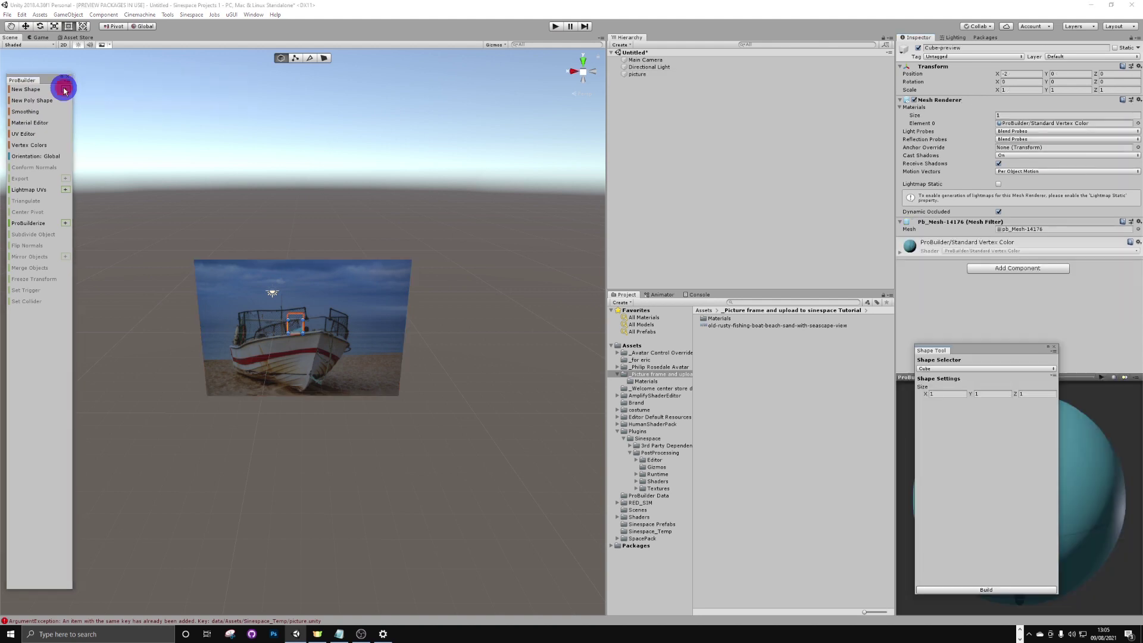
left_click(987, 589)
left_click_drag(494, 455, 631, 442, "alt")
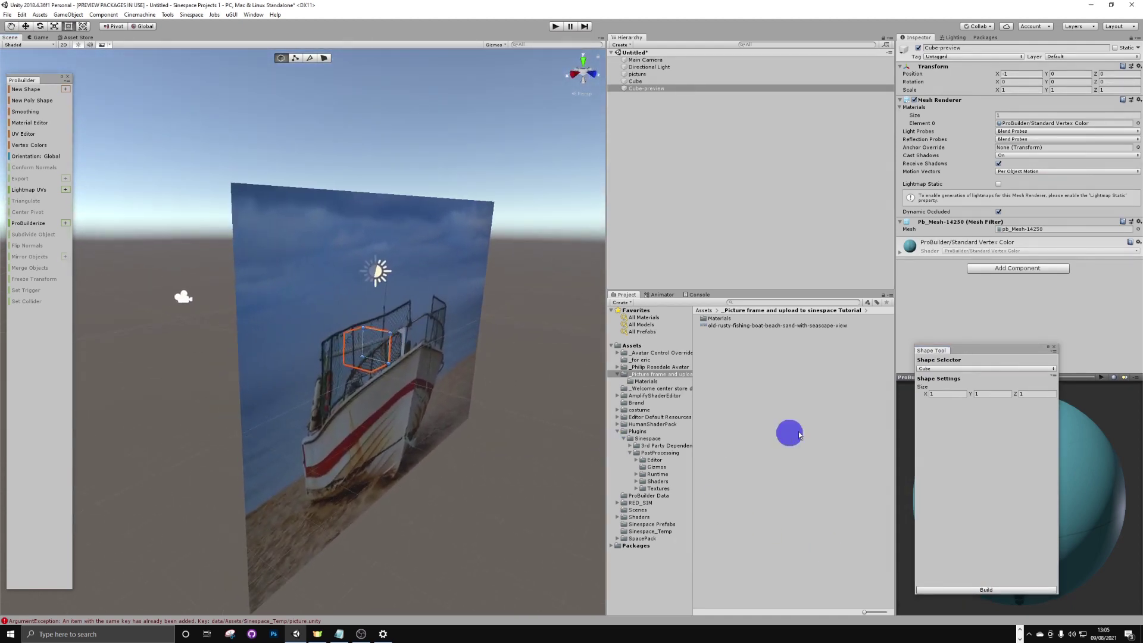
left_click(1054, 347)
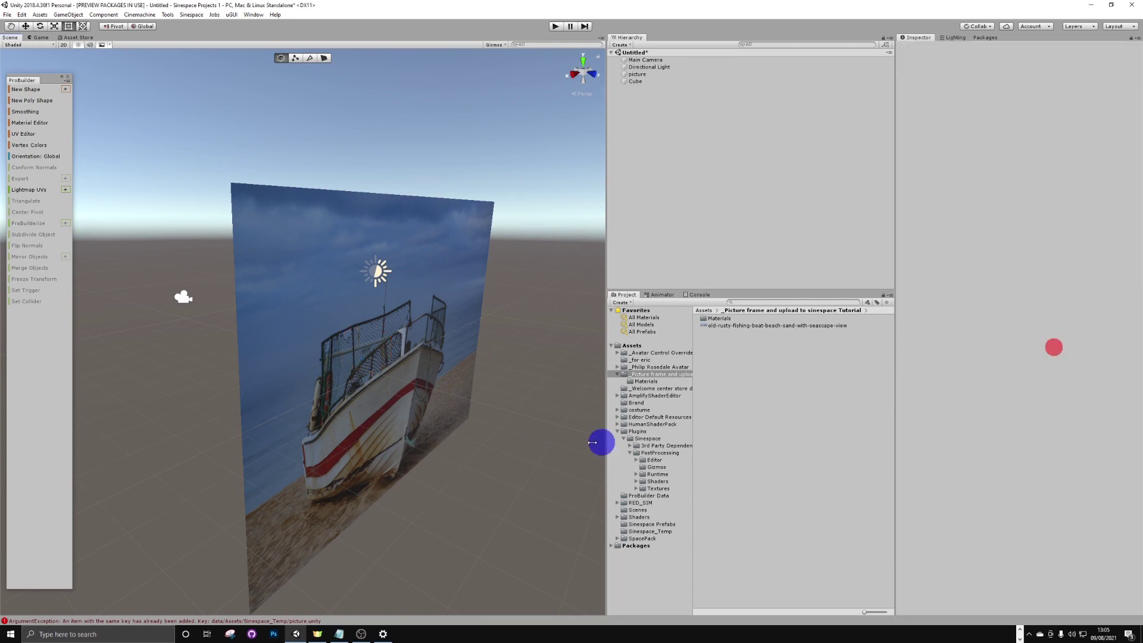
- Select the cube and move it forward in front of the boat picture
left_click_drag(518, 447, 594, 431, "alt")
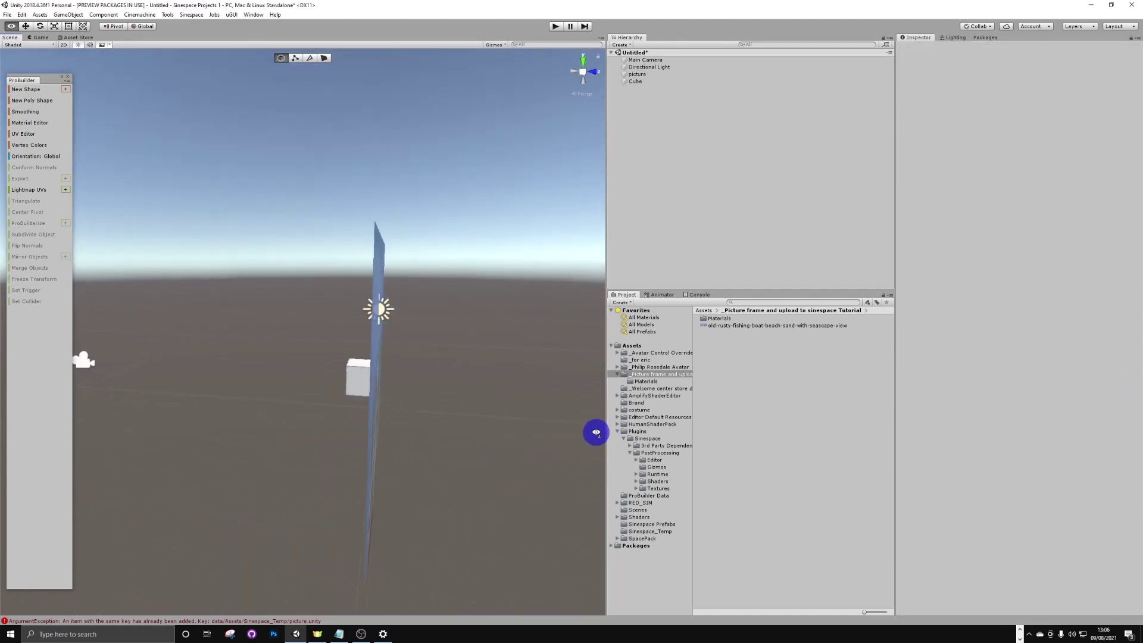
left_click(11, 26)
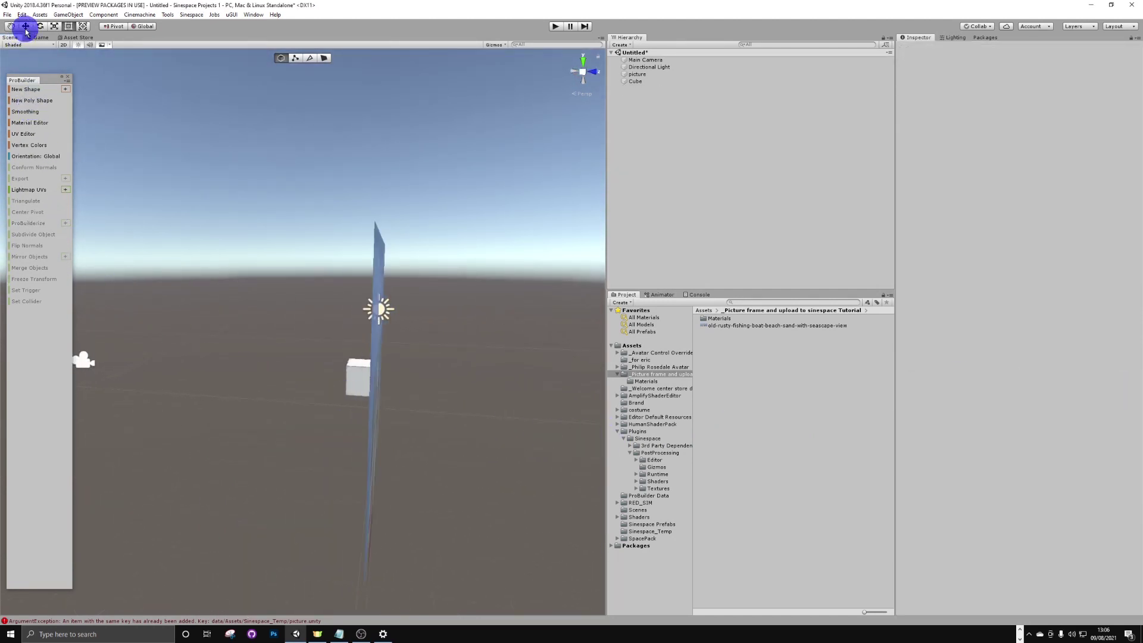
left_click(354, 382)
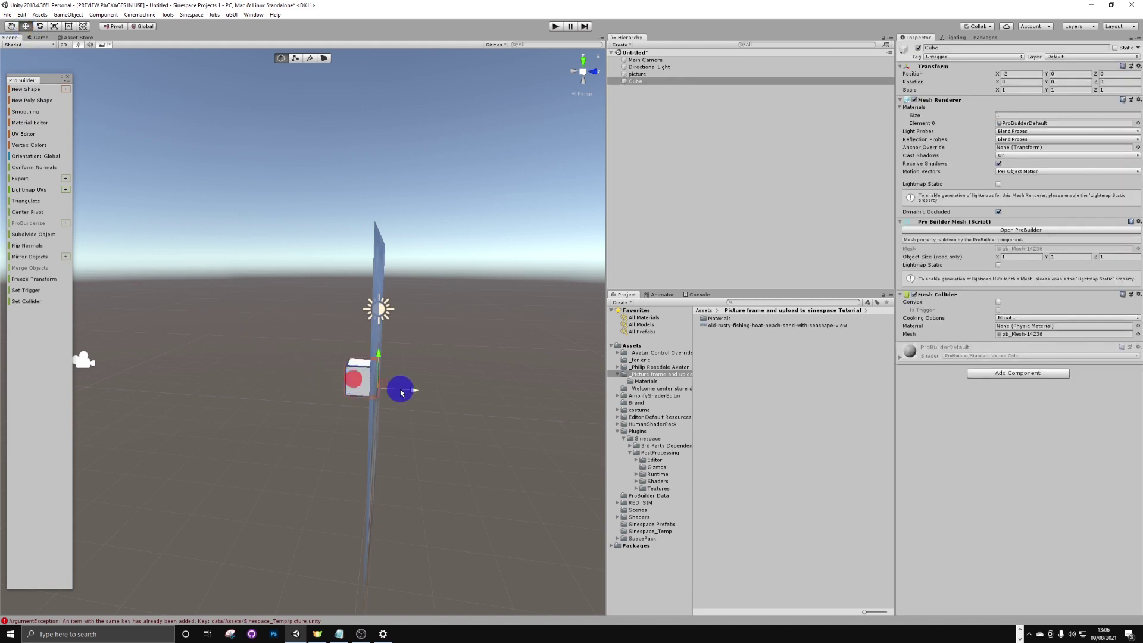
left_click_drag(410, 393, 379, 306)
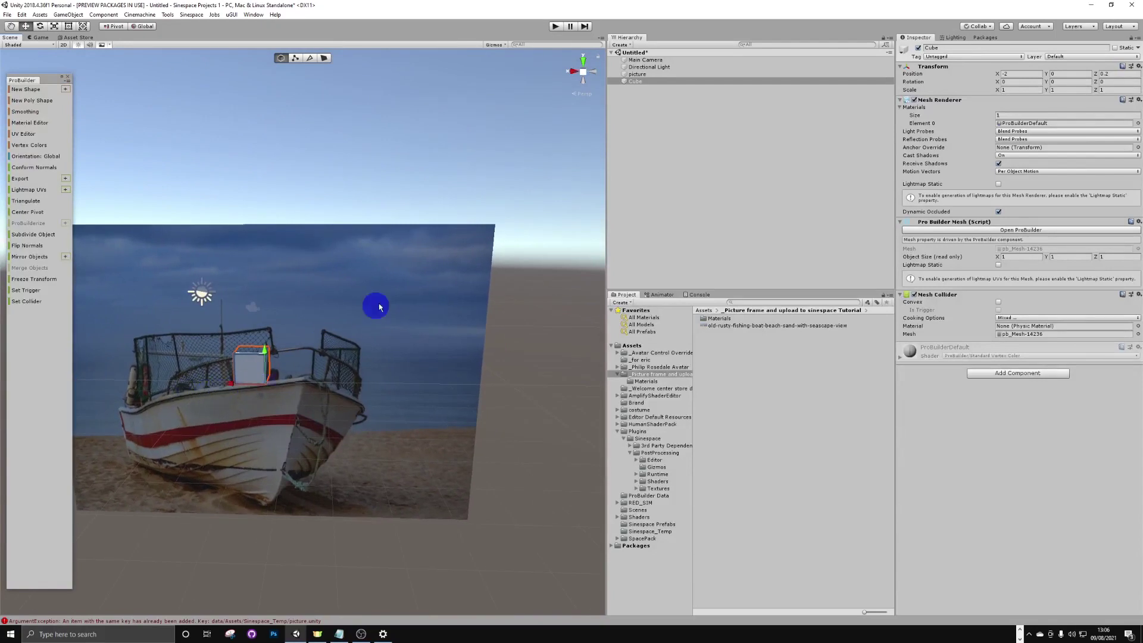
left_click(641, 83)
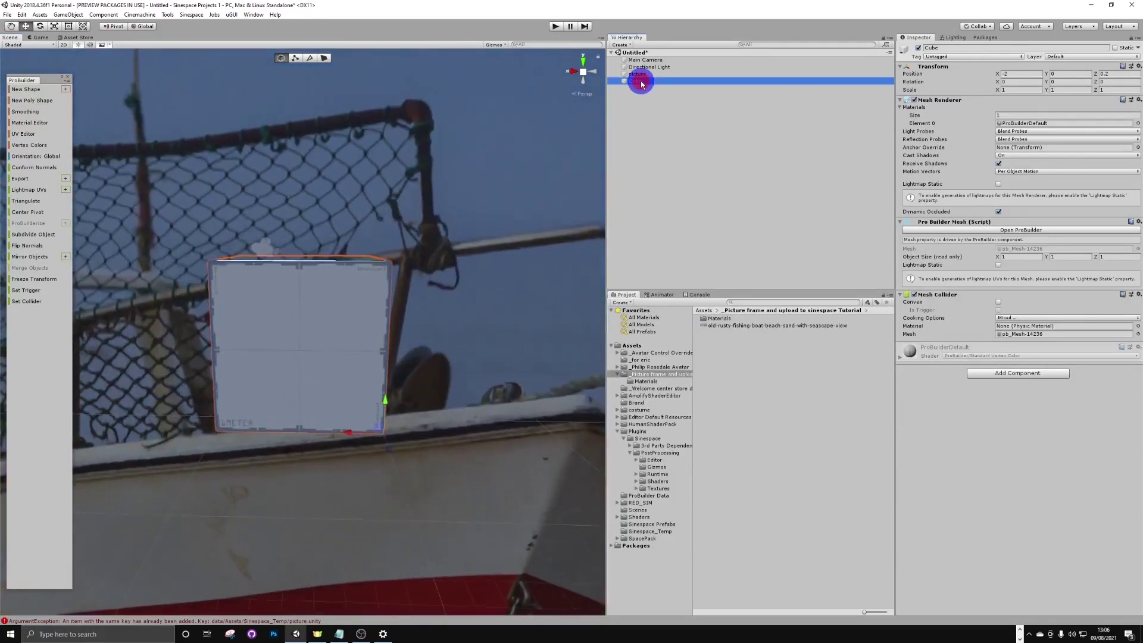
- Rename the cube to 'frame' and stretch it into a large panel covering the picture
left_click(641, 84)
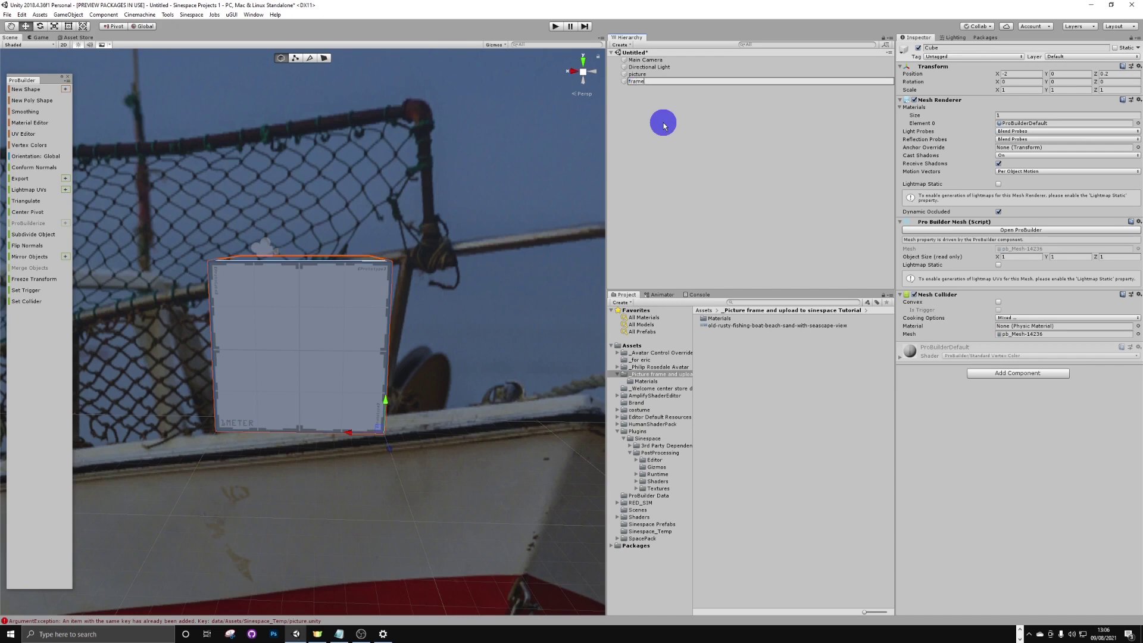
key("Return")
scroll(372, 369, "down", 10)
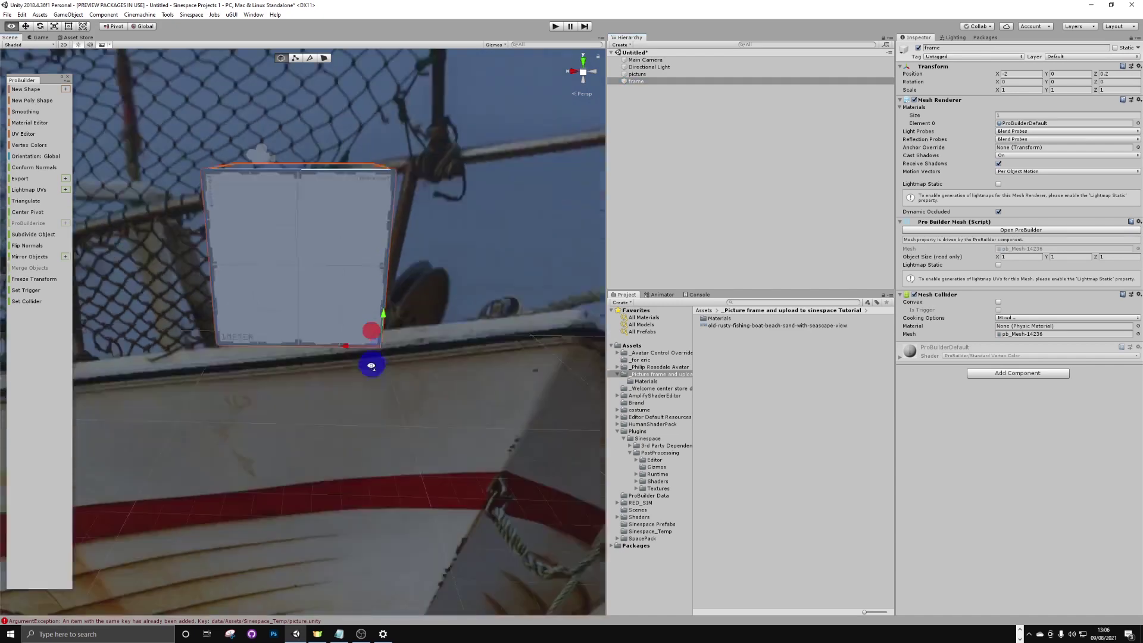
right_click_drag(374, 372, 296, 229)
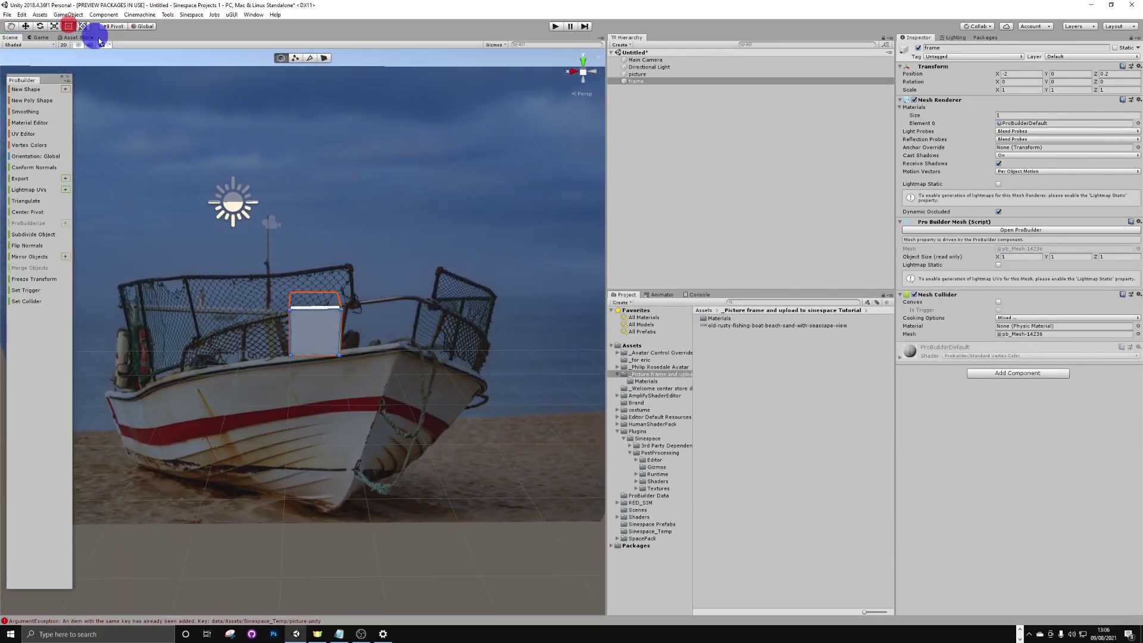
mouse_move(315, 165)
right_mouse_down()
mouse_move(311, 153)
mouse_move(342, 255)
mouse_move(330, 128)
mouse_move(321, 143)
right_mouse_up()
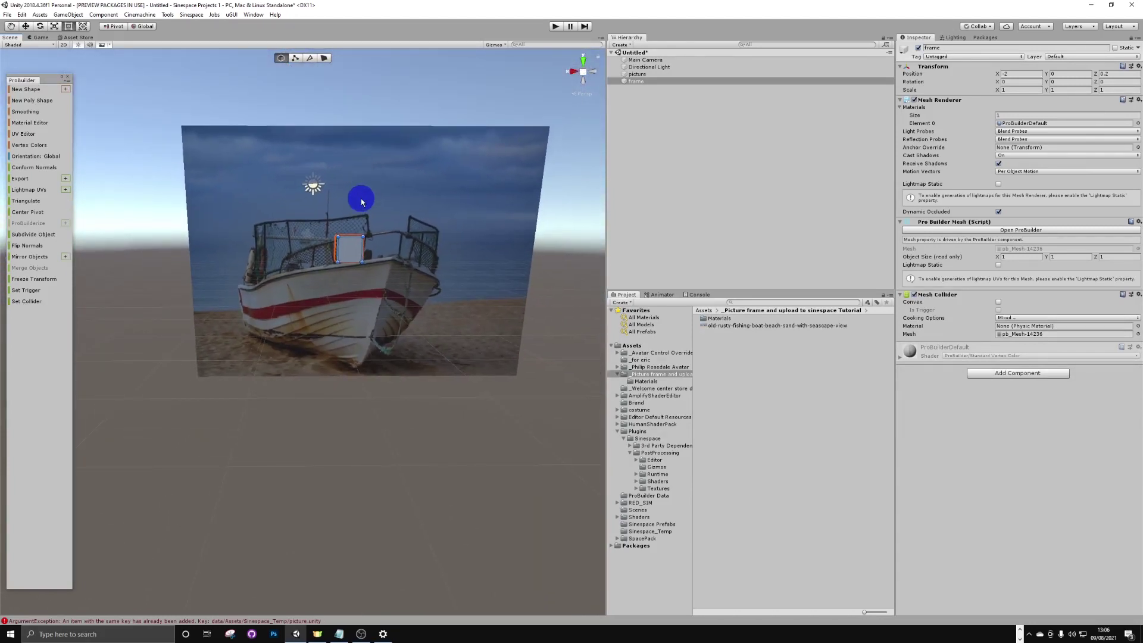
left_click_drag(365, 233, 563, 112)
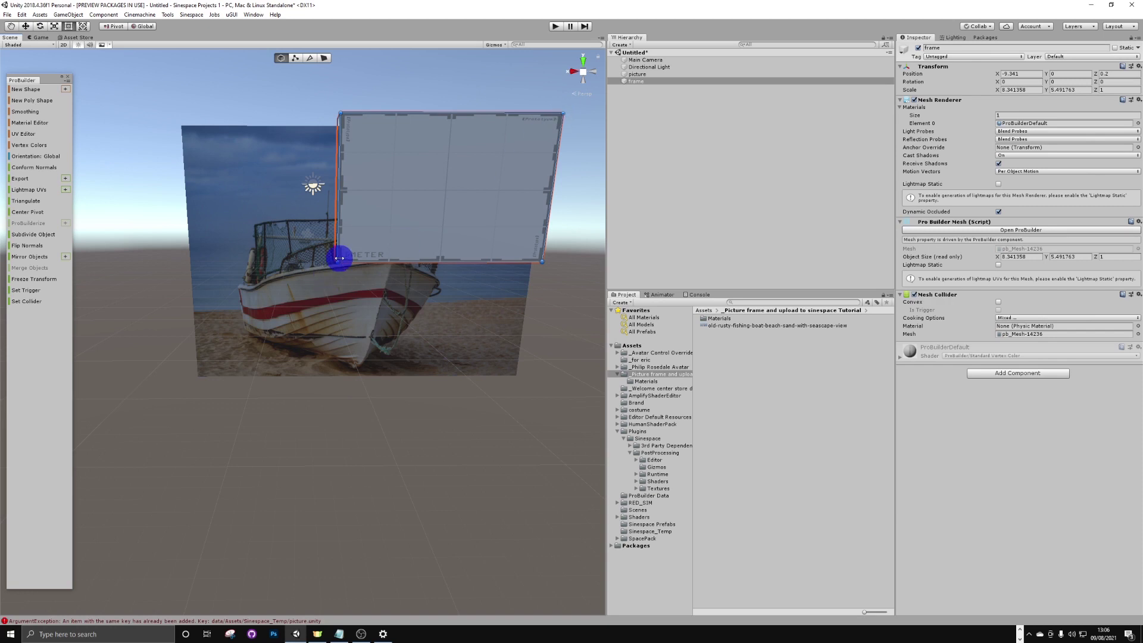
left_click_drag(340, 260, 187, 390)
right_click_drag(209, 359, 423, 329)
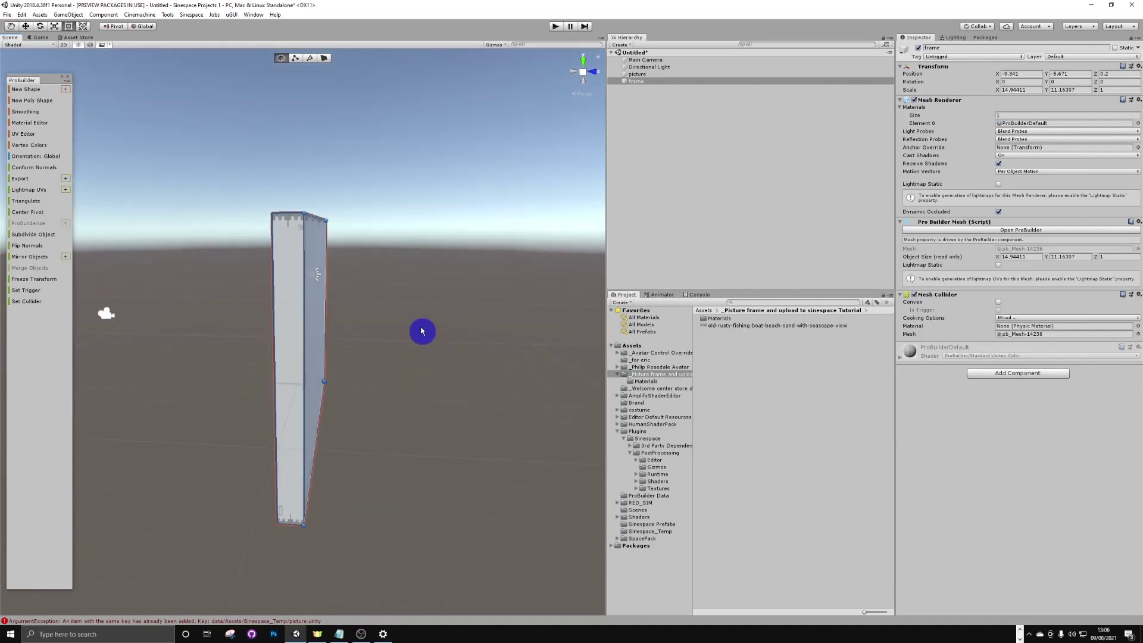
- Scale the frame's depth down to about 0.22, making it a thin panel
left_click(54, 26)
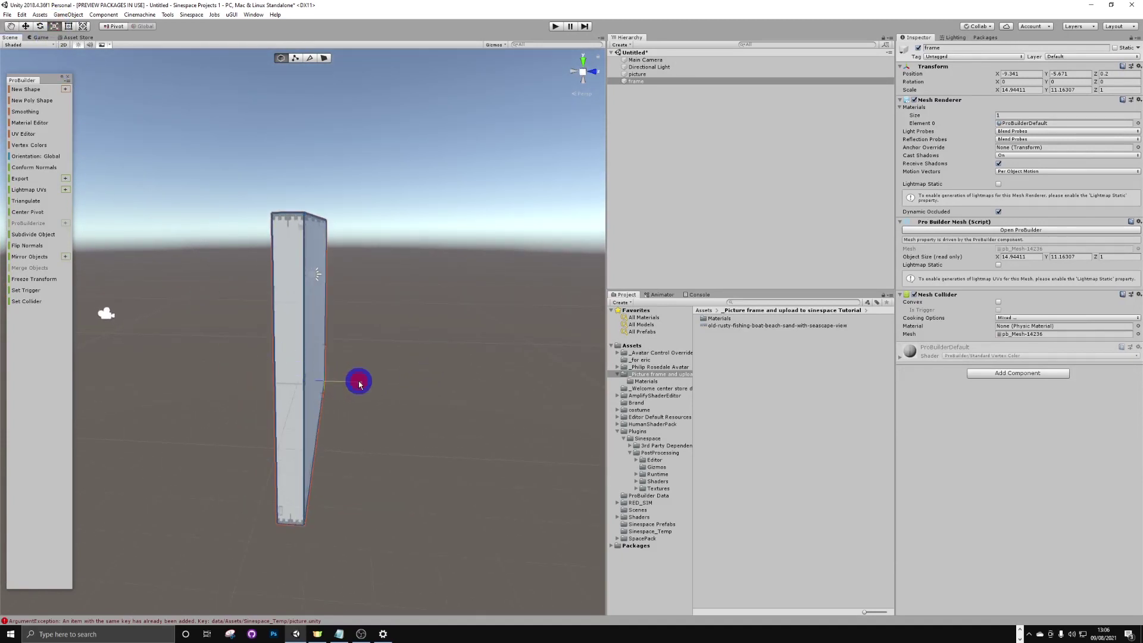
left_click_drag(359, 384, 326, 381)
right_click_drag(327, 381, 270, 332)
left_click(661, 79)
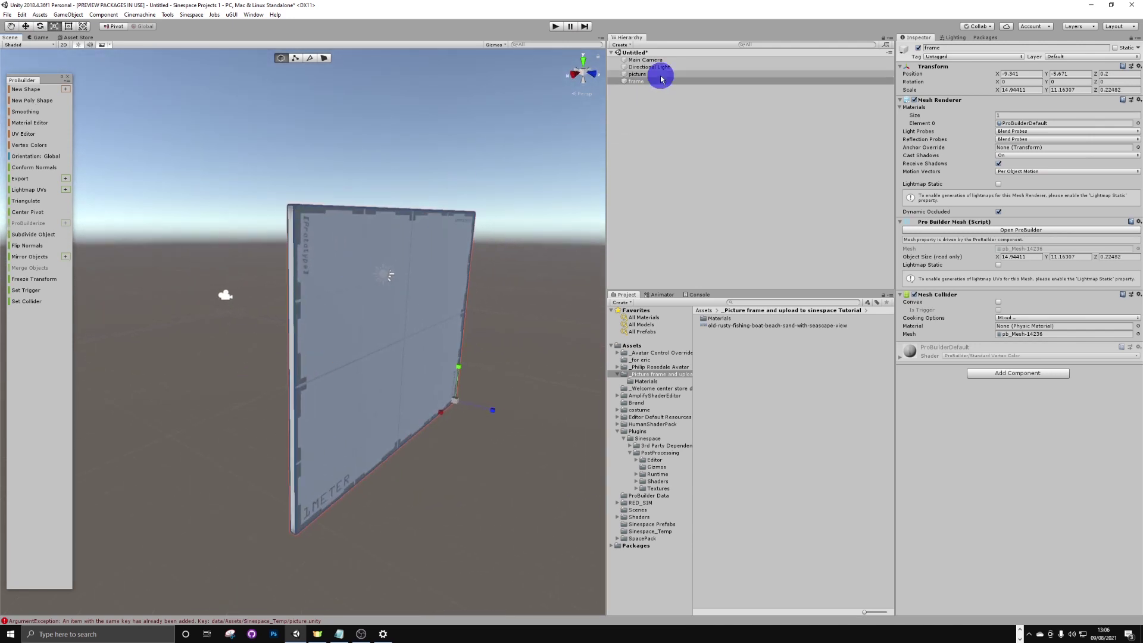
left_click(655, 74)
- Move the picture in front of the frame, centred at about -1.84, 0.06, 0.32
left_click(25, 27)
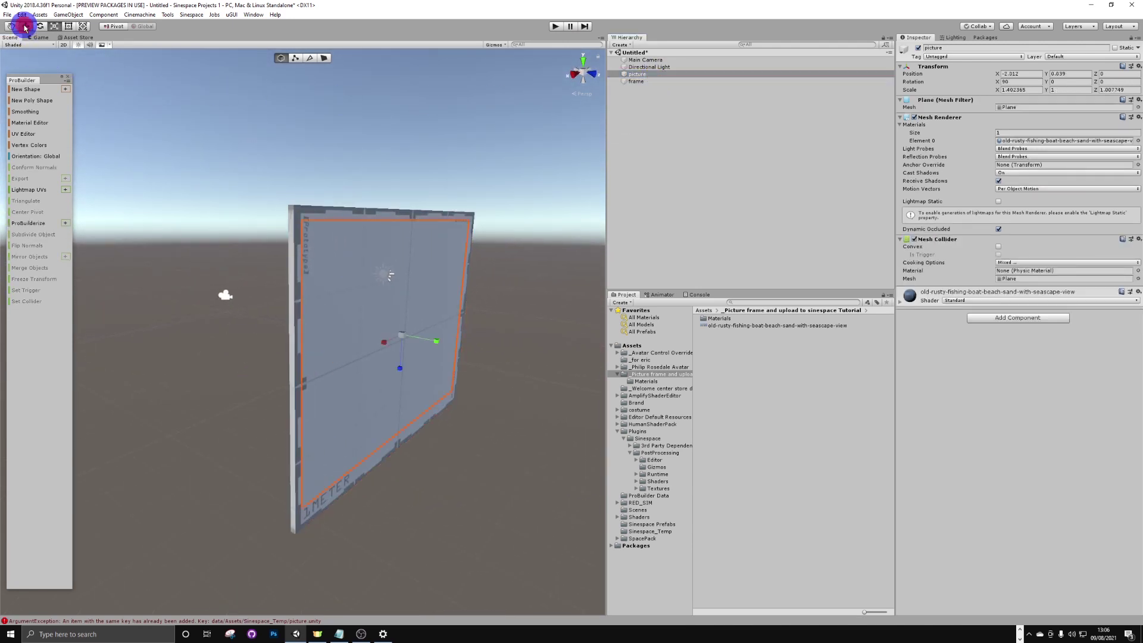
left_click_drag(428, 345, 301, 337)
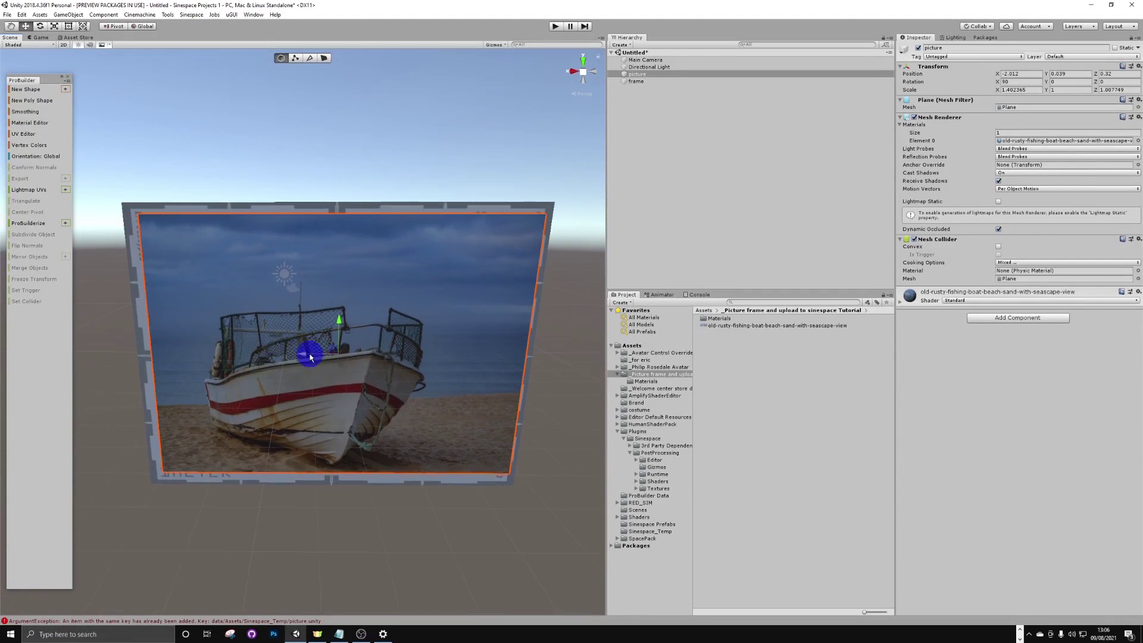
left_click_drag(309, 356, 305, 357)
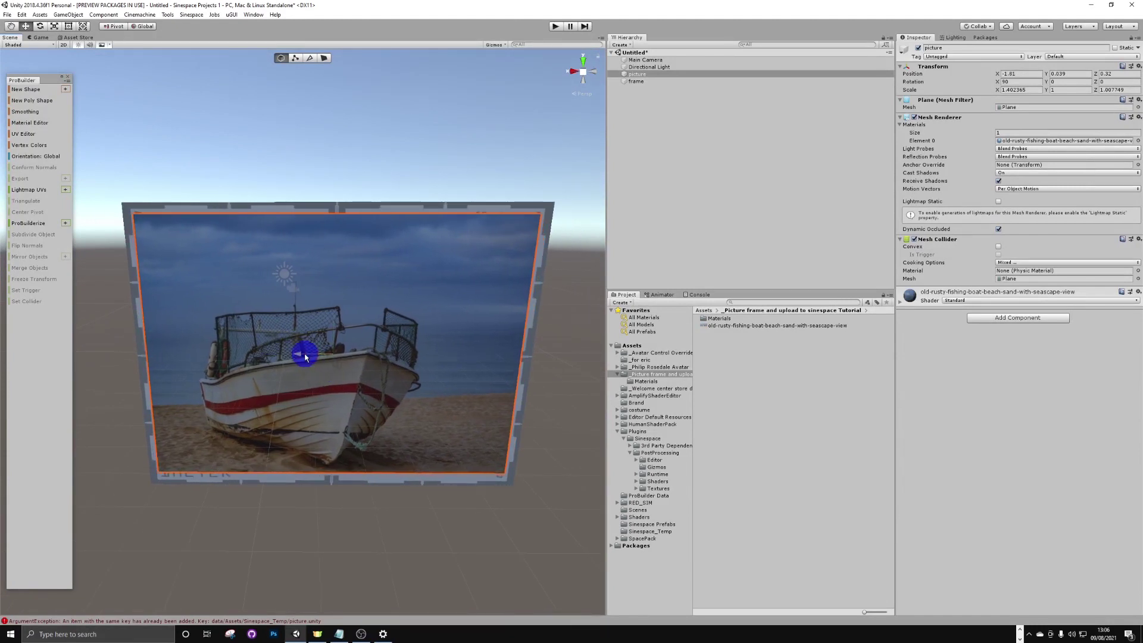
left_click_drag(335, 320, 336, 320)
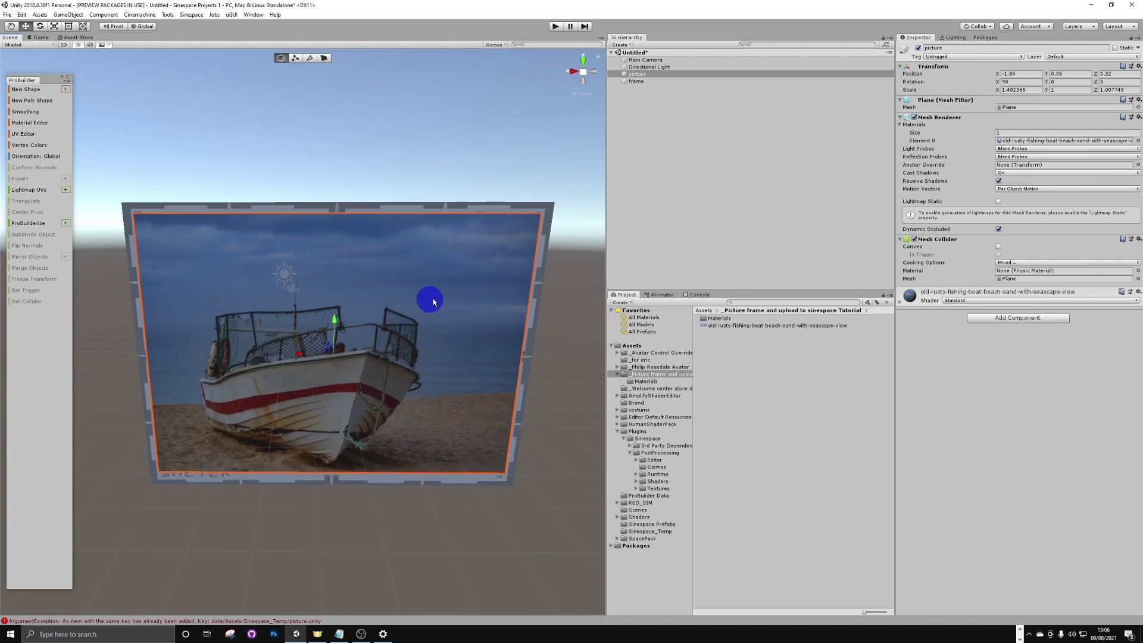
- Hide the boat picture and select the frame's front face in ProBuilder face mode
left_click(919, 48)
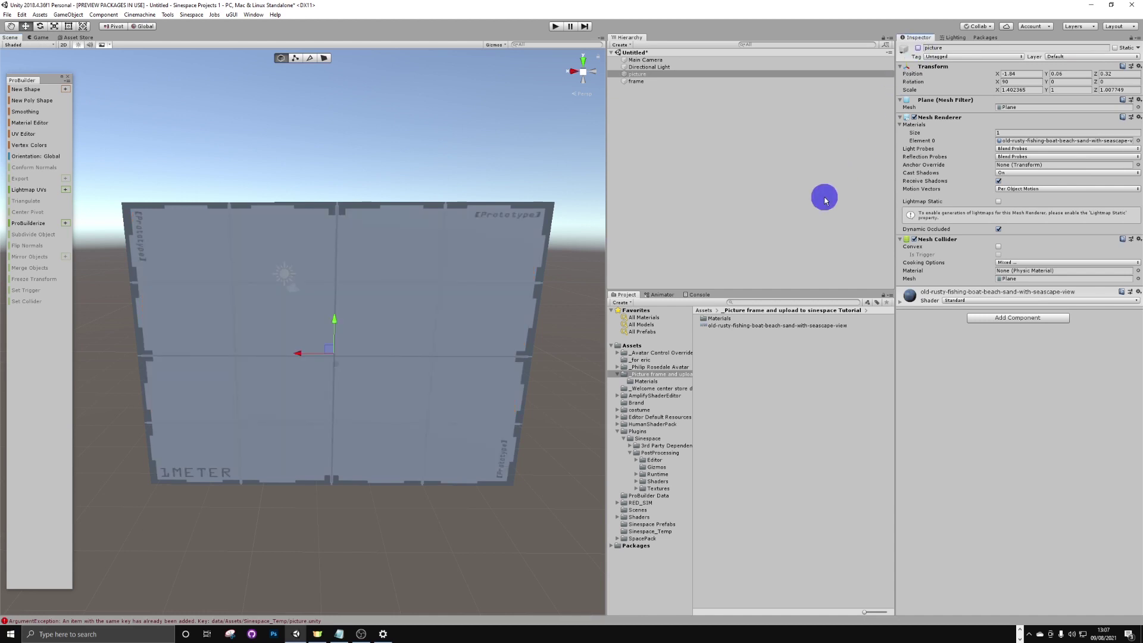
right_click_drag(429, 282, 423, 286)
left_click(325, 60)
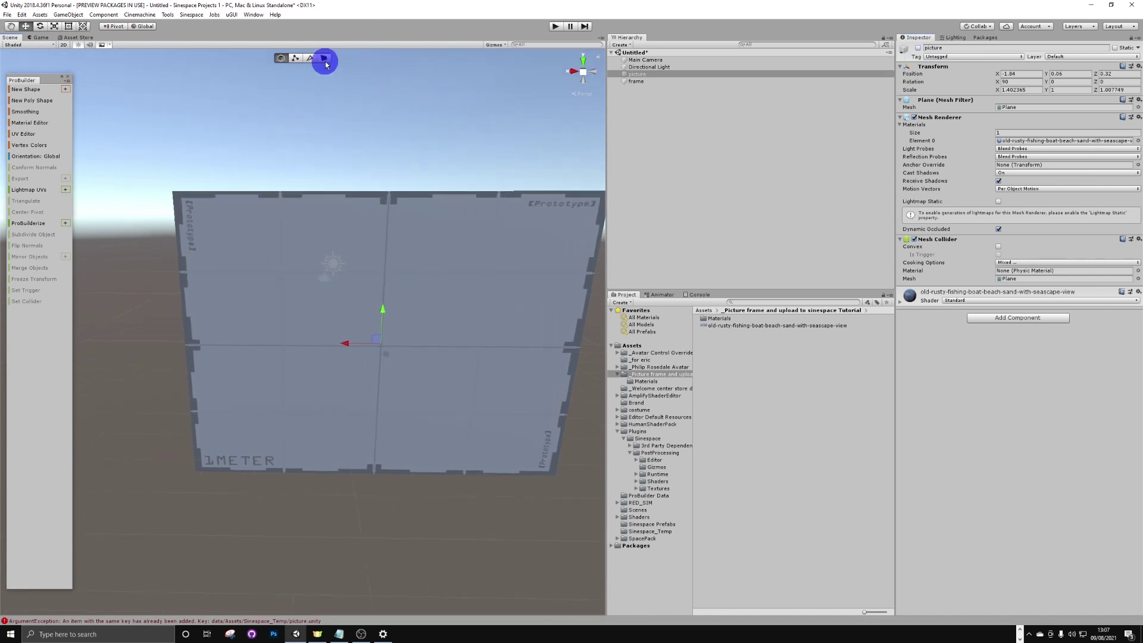
left_click(325, 59)
right_click_drag(344, 214, 365, 274)
left_click(398, 266)
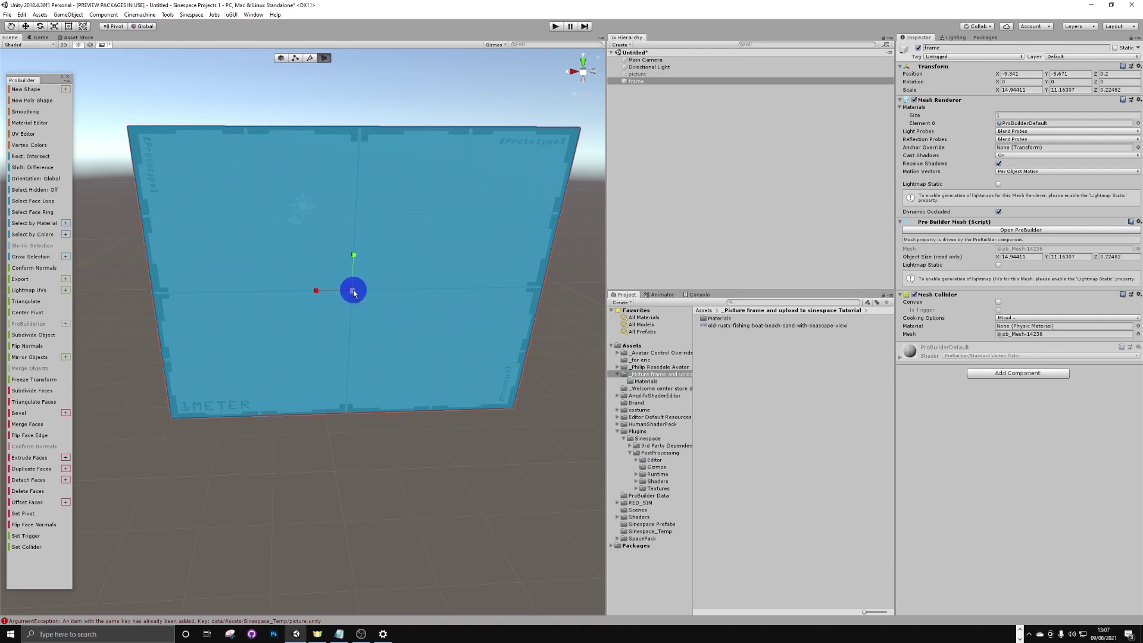
- Scale the front face inward to leave a grey border, then check the frame's depth
left_click_drag(354, 292, 353, 293, "shift")
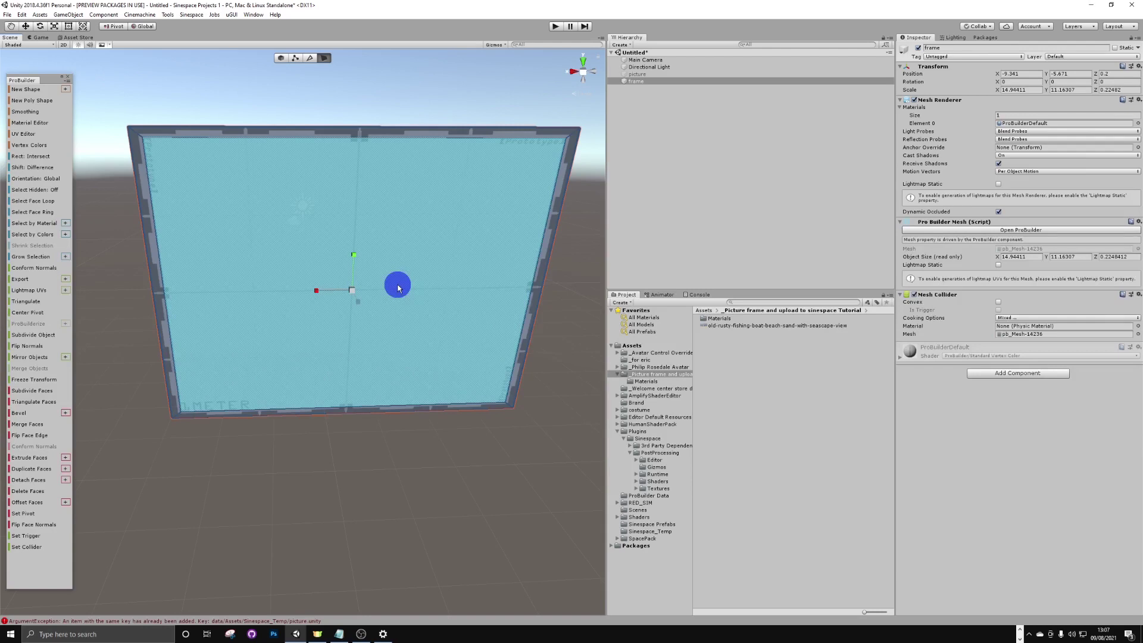
left_click(25, 26)
left_click_drag(97, 178, 355, 262, "alt")
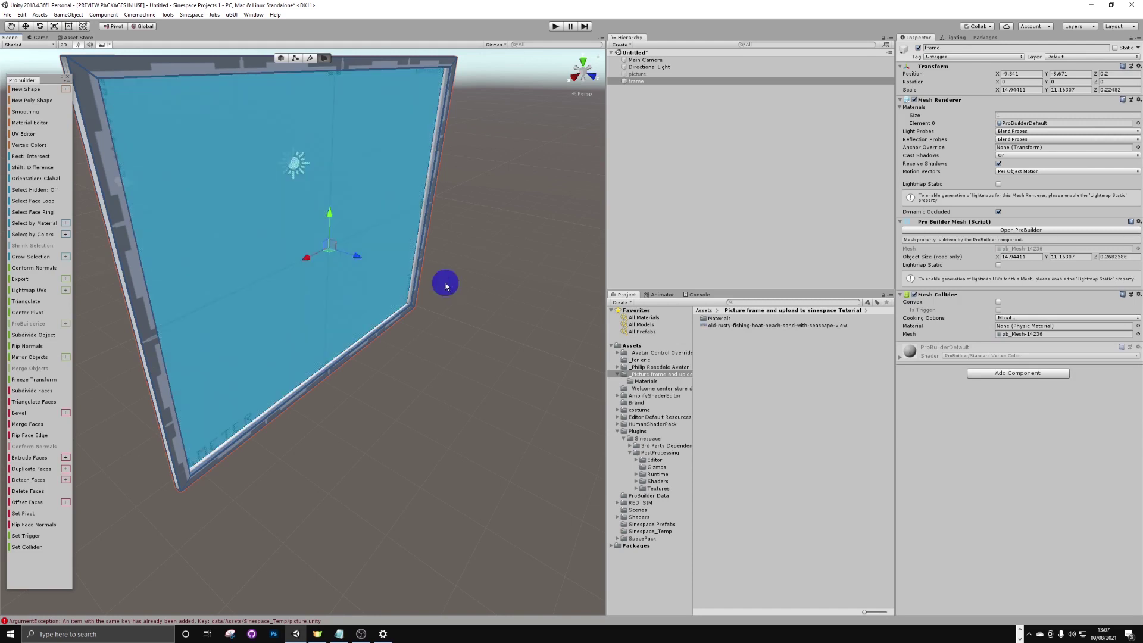
left_click(645, 75)
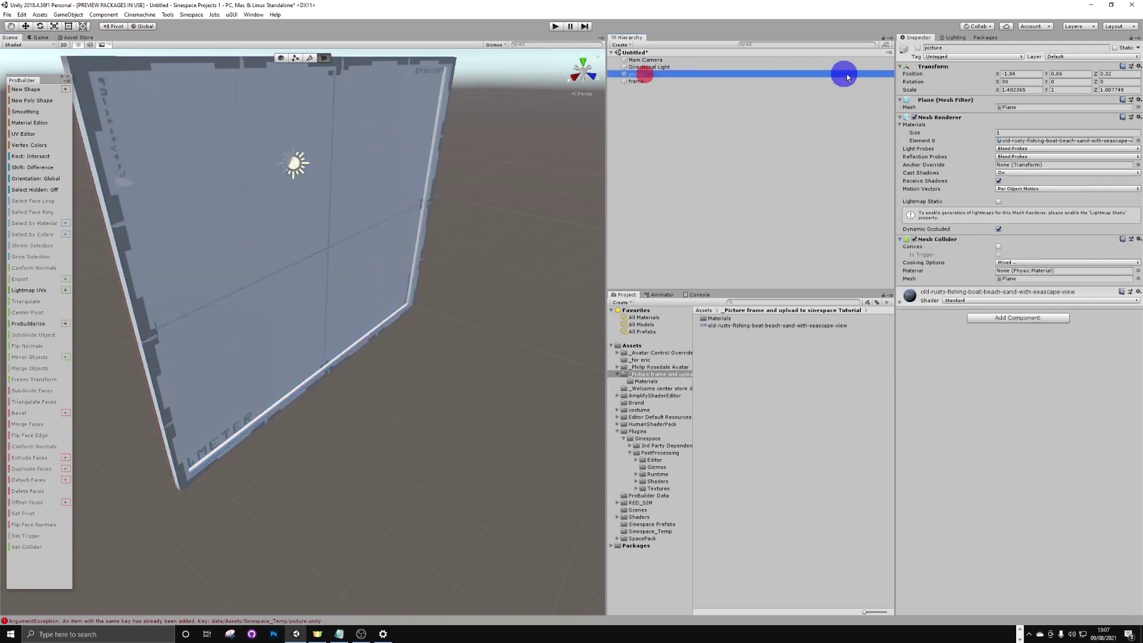
- Re-enable the boat picture and move it back behind the frame's front
left_click(919, 48)
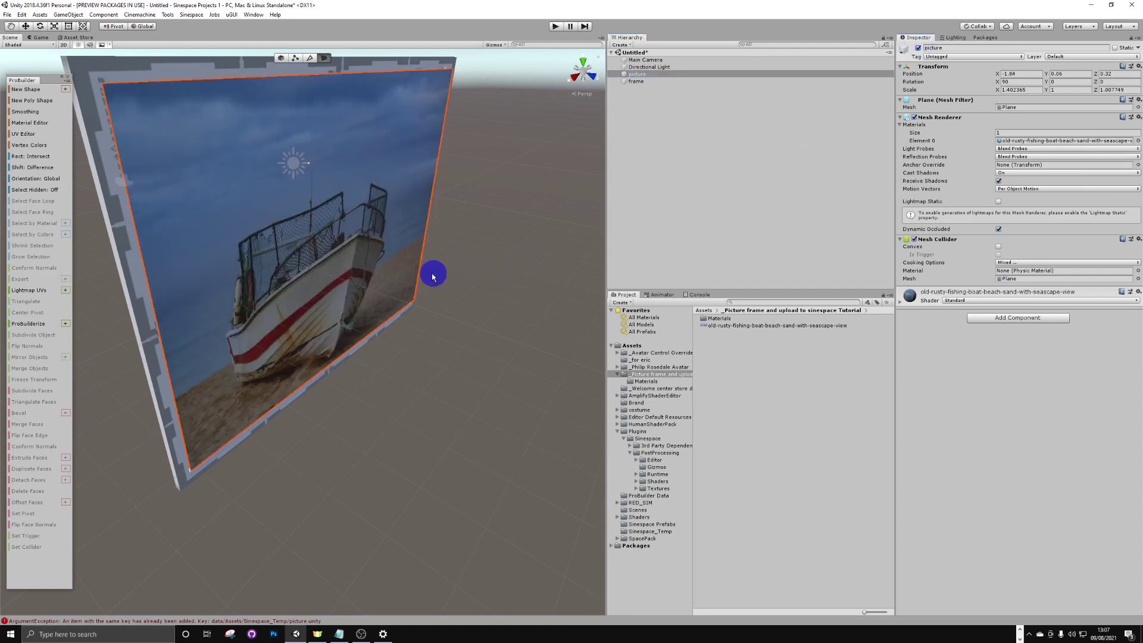
right_click_drag(305, 238, 248, 232)
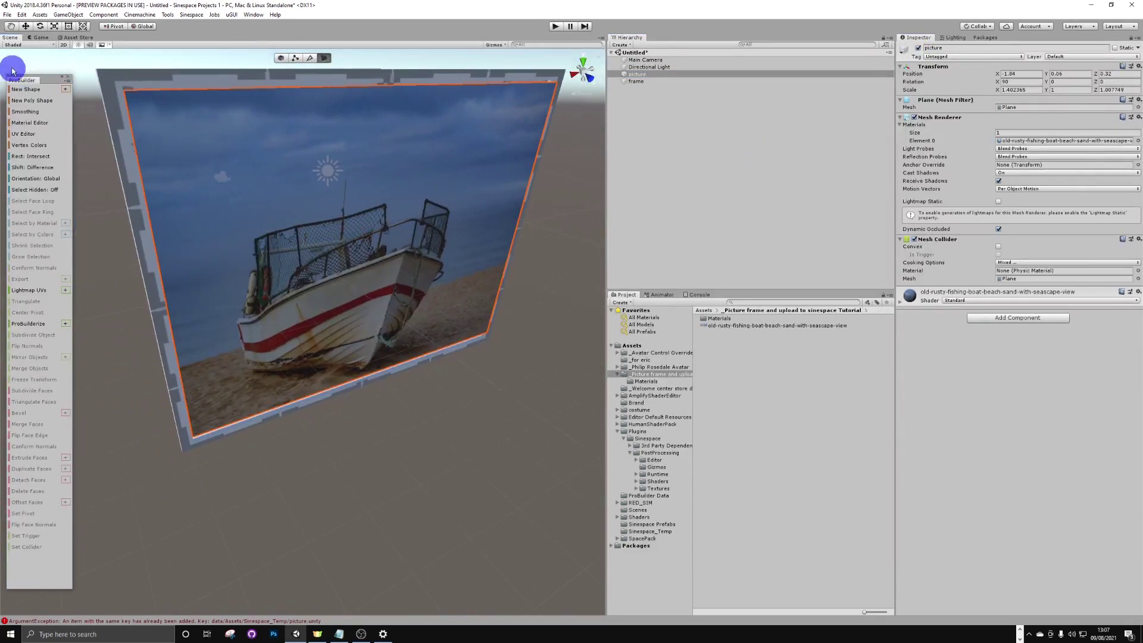
left_click(25, 26)
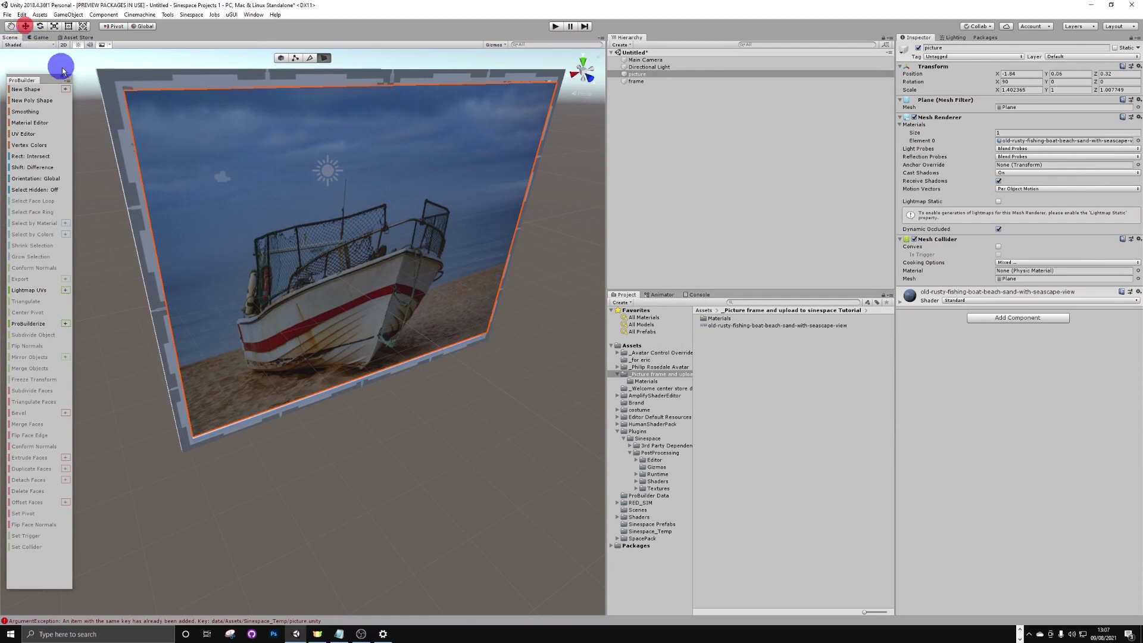
left_click(281, 59)
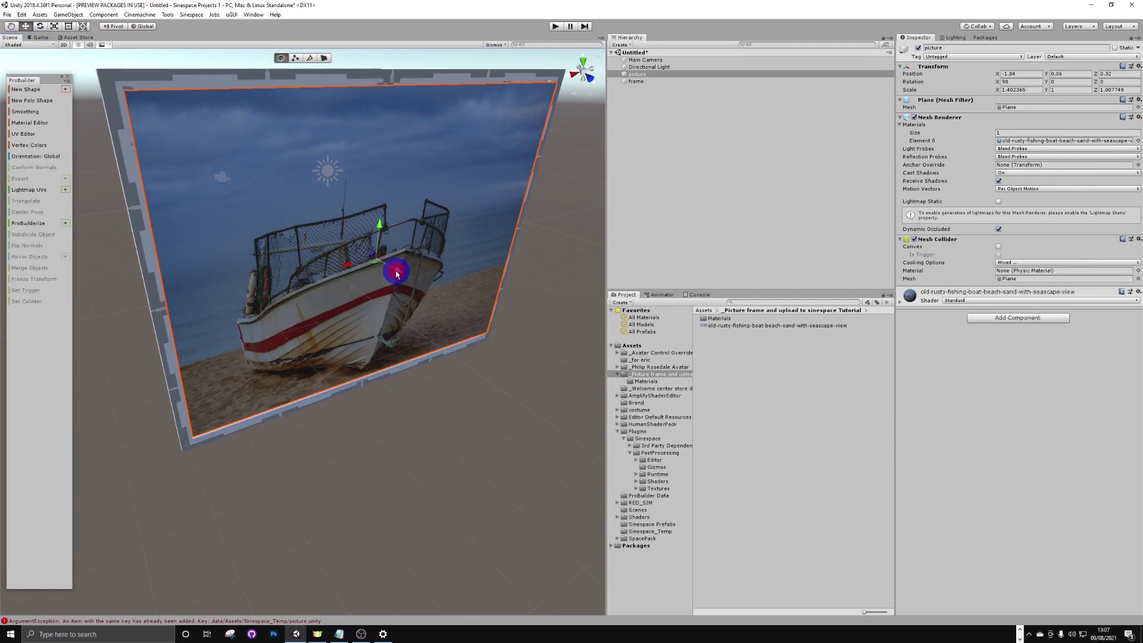
right_click_drag(397, 274, 393, 270)
left_click_drag(393, 269, 391, 268)
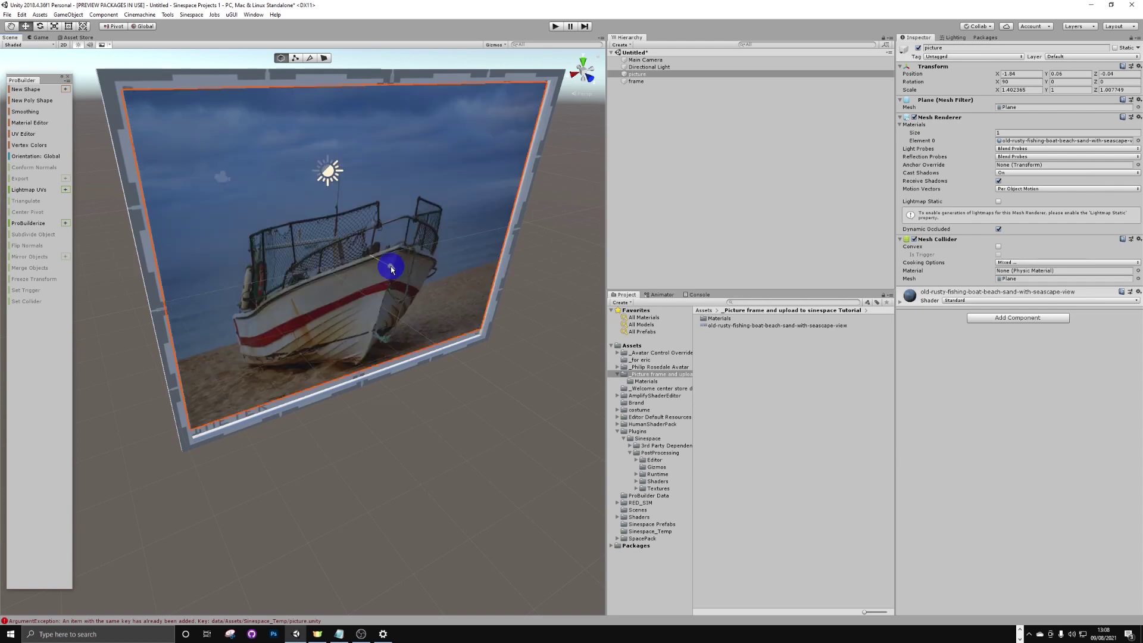
right_click_drag(392, 268, 325, 188)
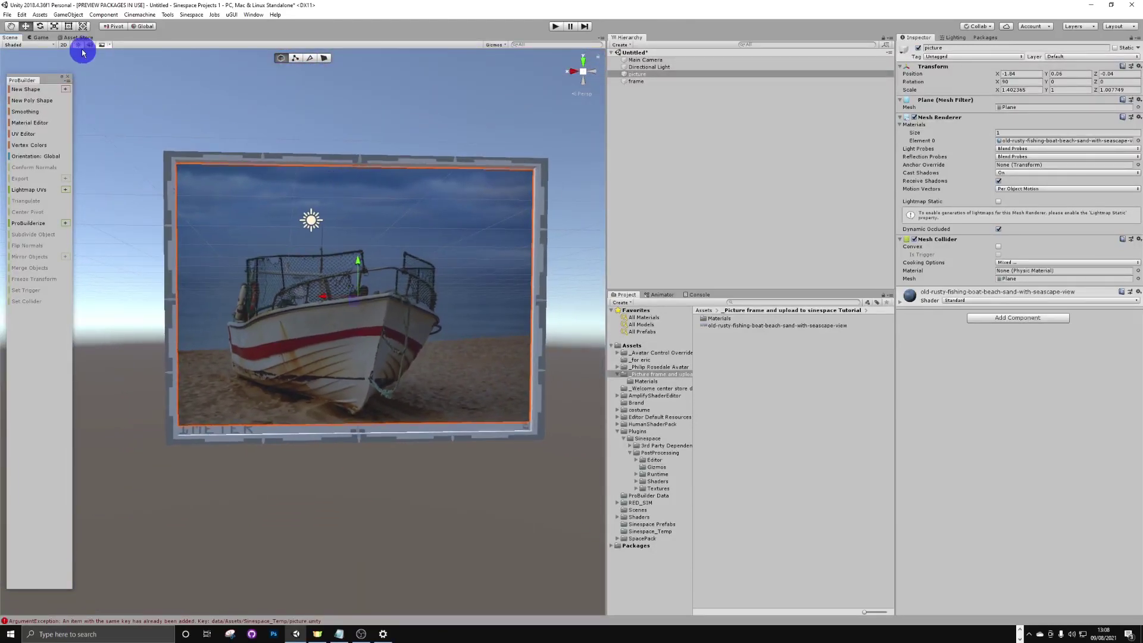
- Resize the picture's corners with the Rect Tool to fill the frame, about 1.46 × 1.09
left_click(68, 26)
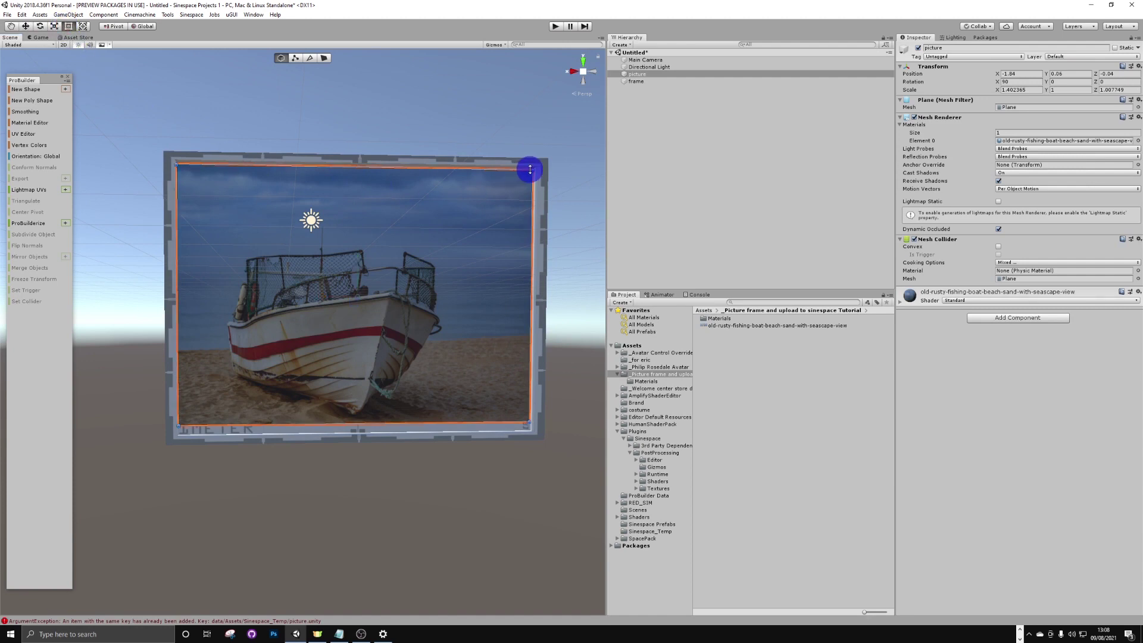
left_click_drag(533, 169, 540, 167)
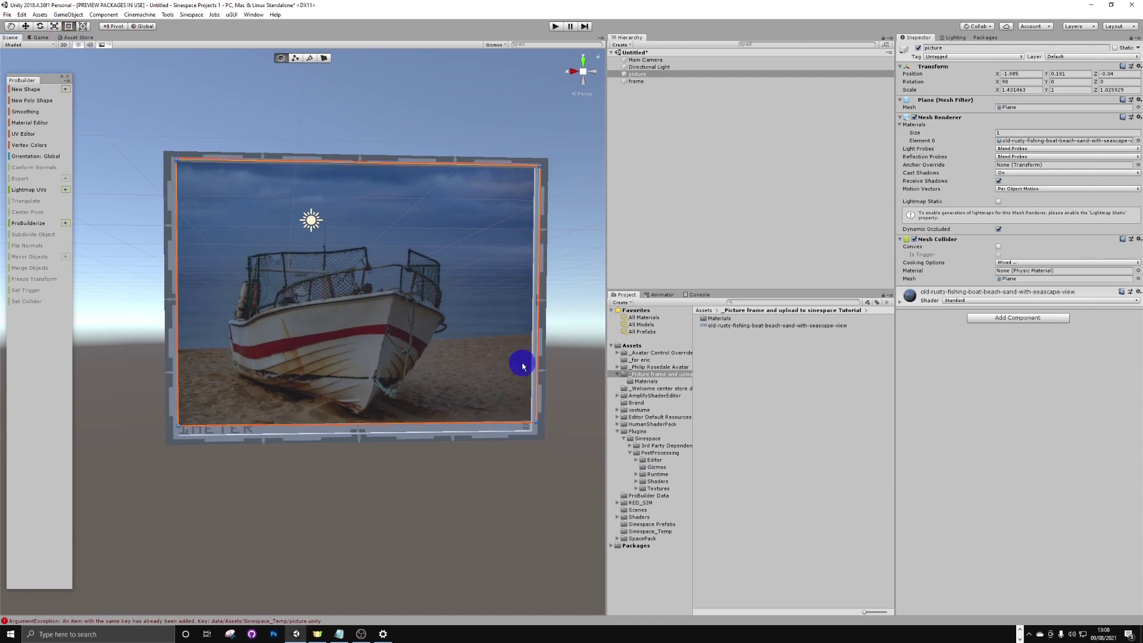
left_click_drag(534, 421, 536, 433)
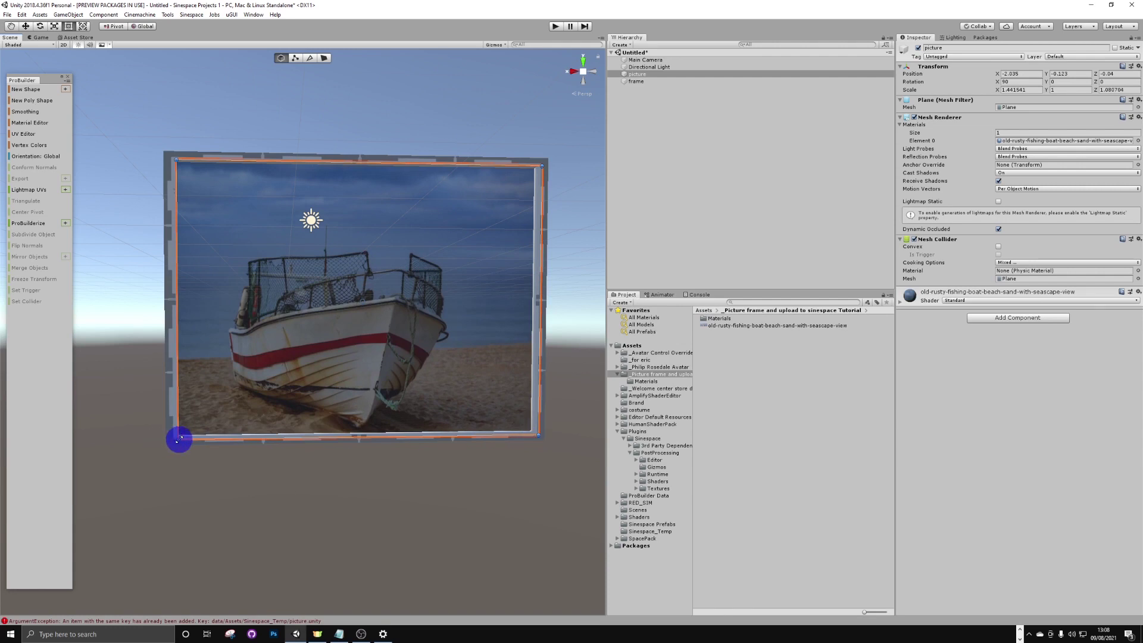
left_click_drag(179, 440, 175, 441)
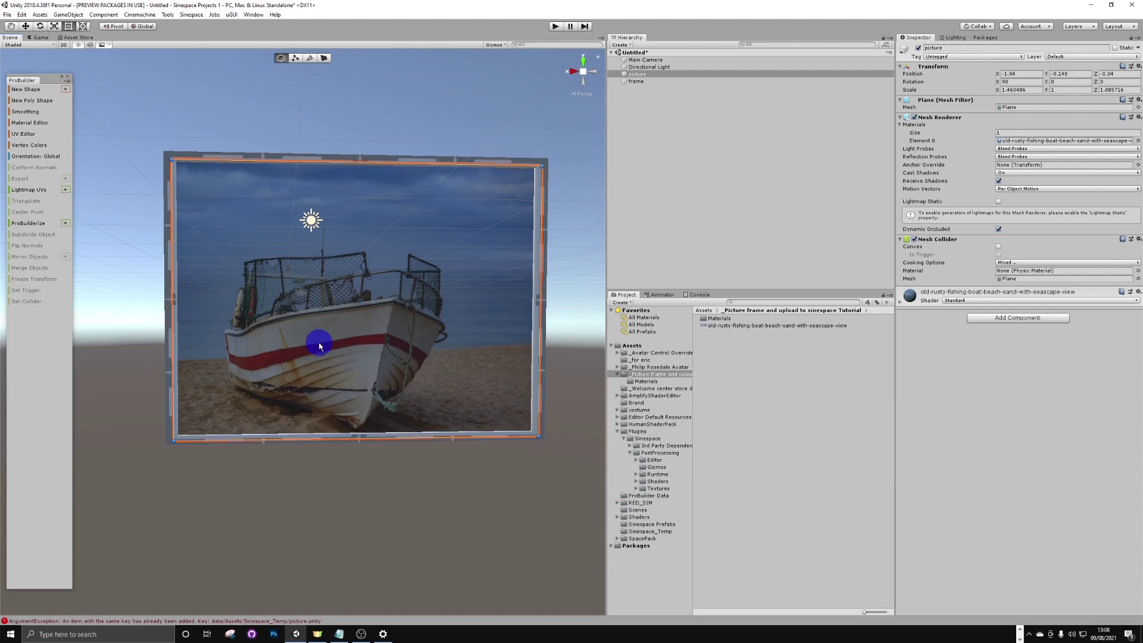
left_click(487, 161)
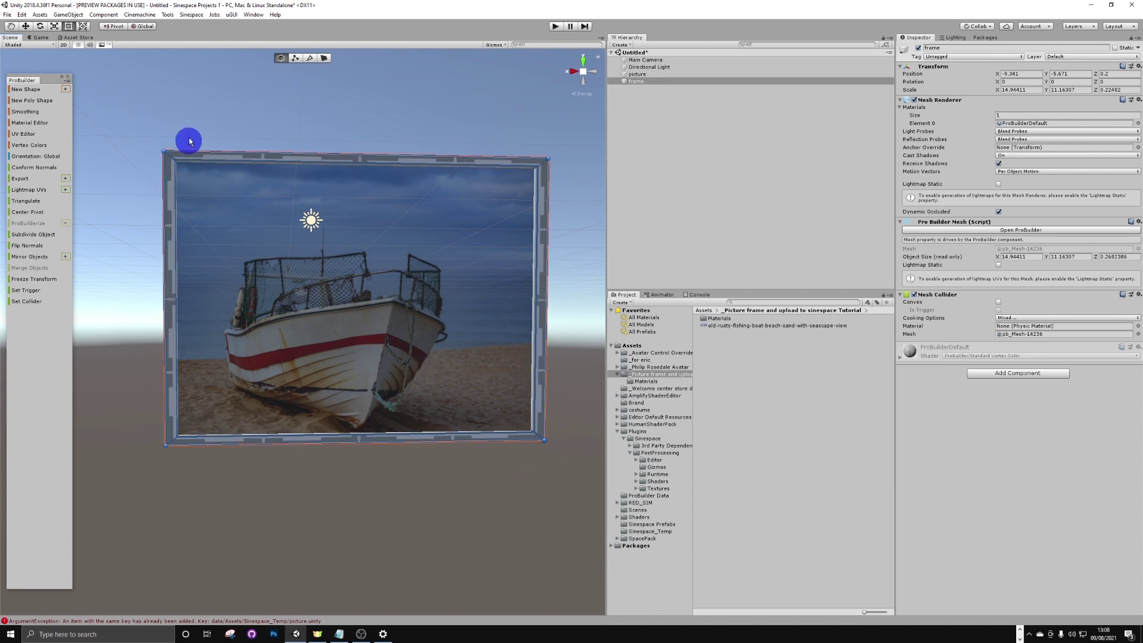
- Create a new material named frame in the Materials folder
double_click(722, 320)
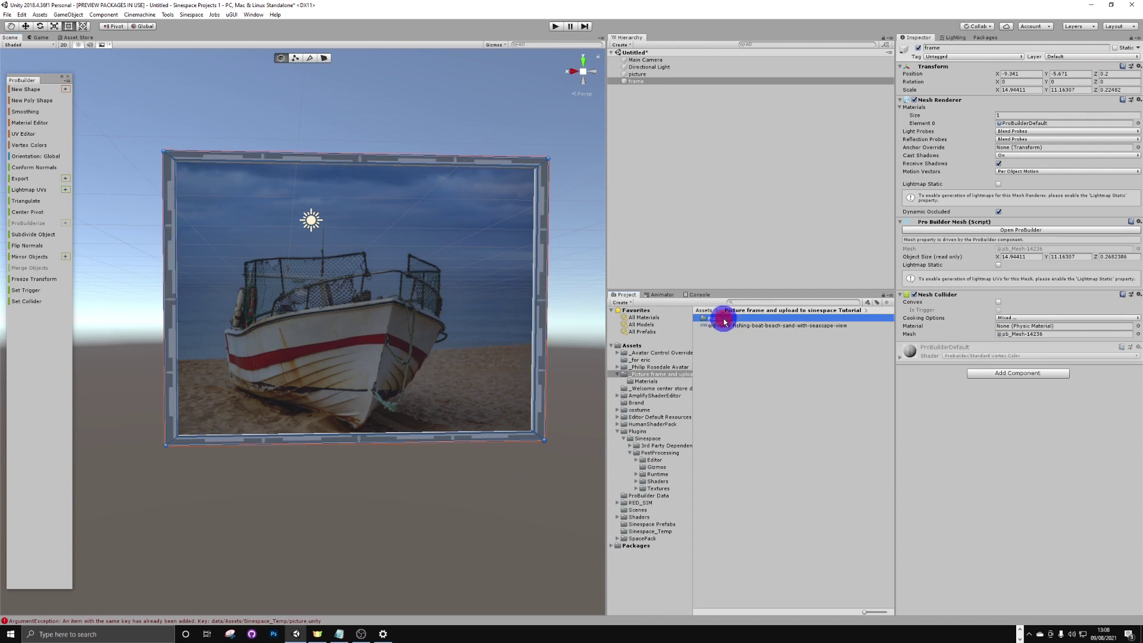
right_click(760, 380)
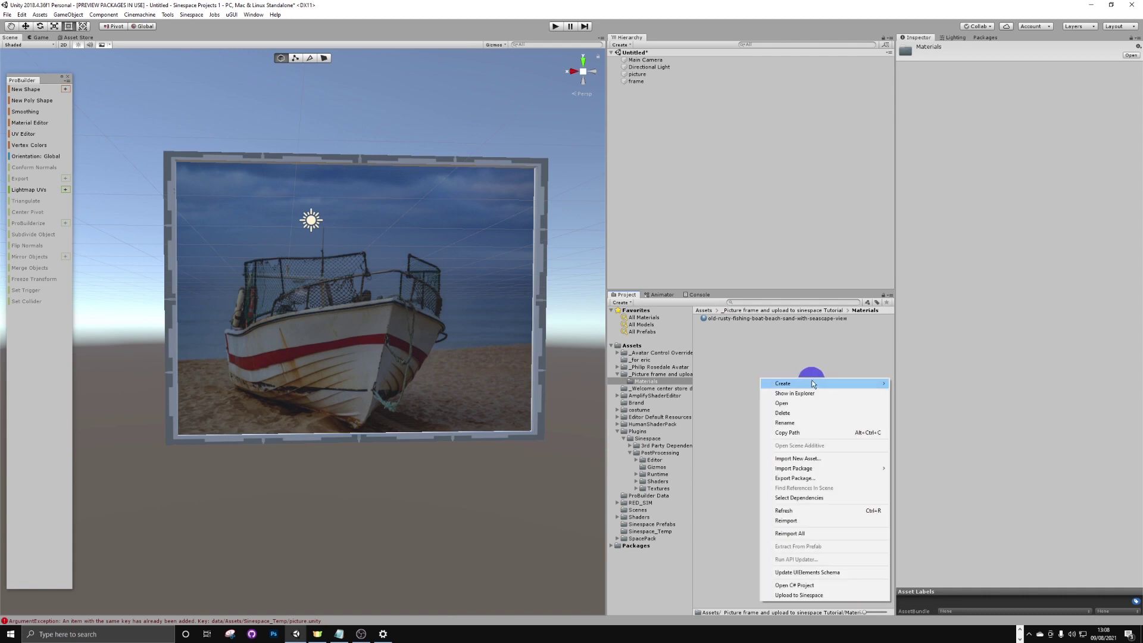
mouse_move(786, 384)
left_click(922, 404)
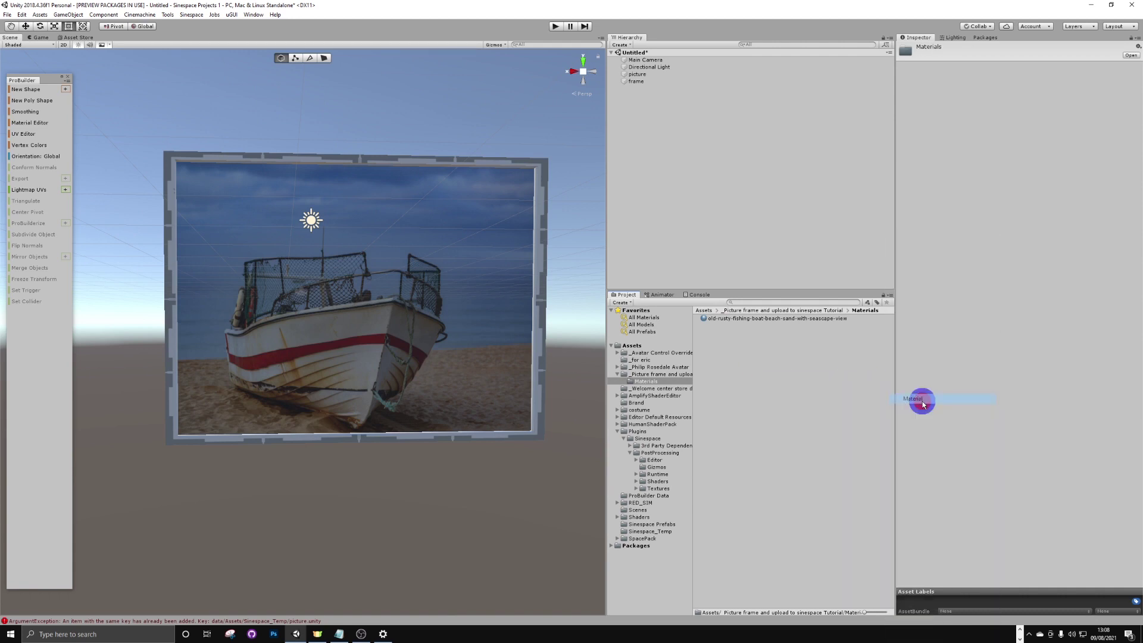
left_click(835, 390)
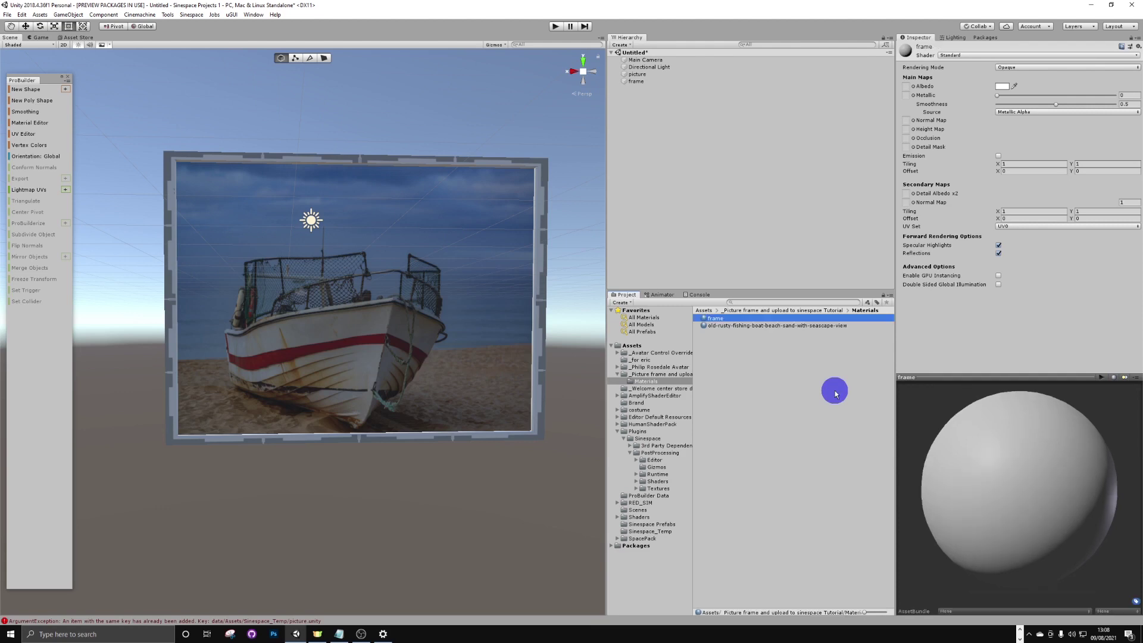
- Give the frame material black albedo and smoothness 0.815, and apply it to the frame
left_click(1004, 87)
left_click_drag(950, 424, 949, 462)
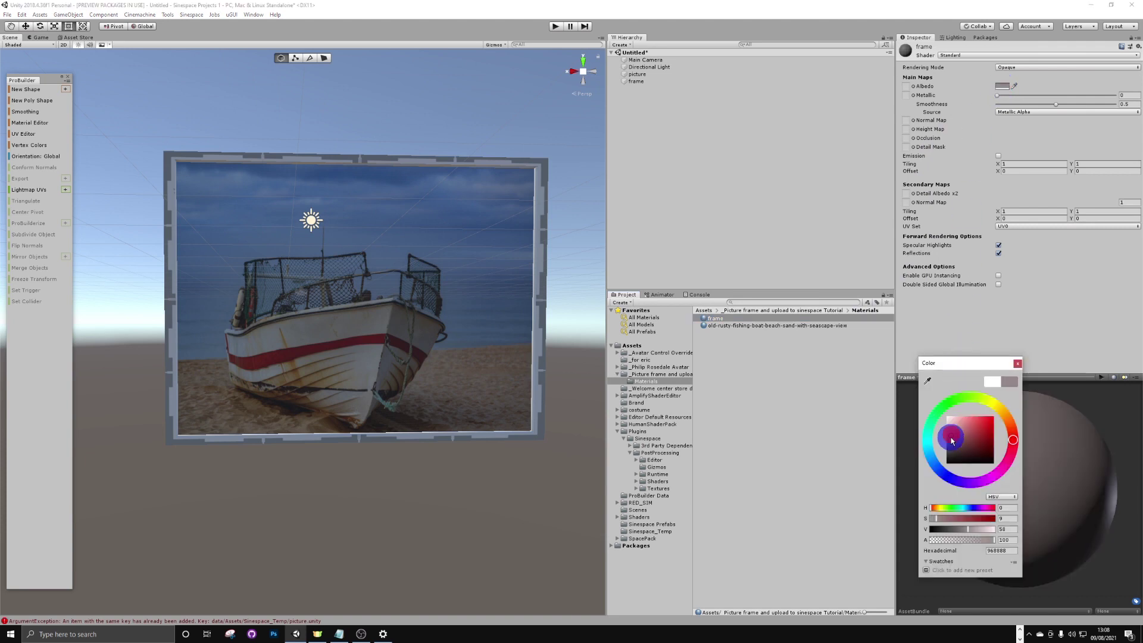
left_click(1018, 364)
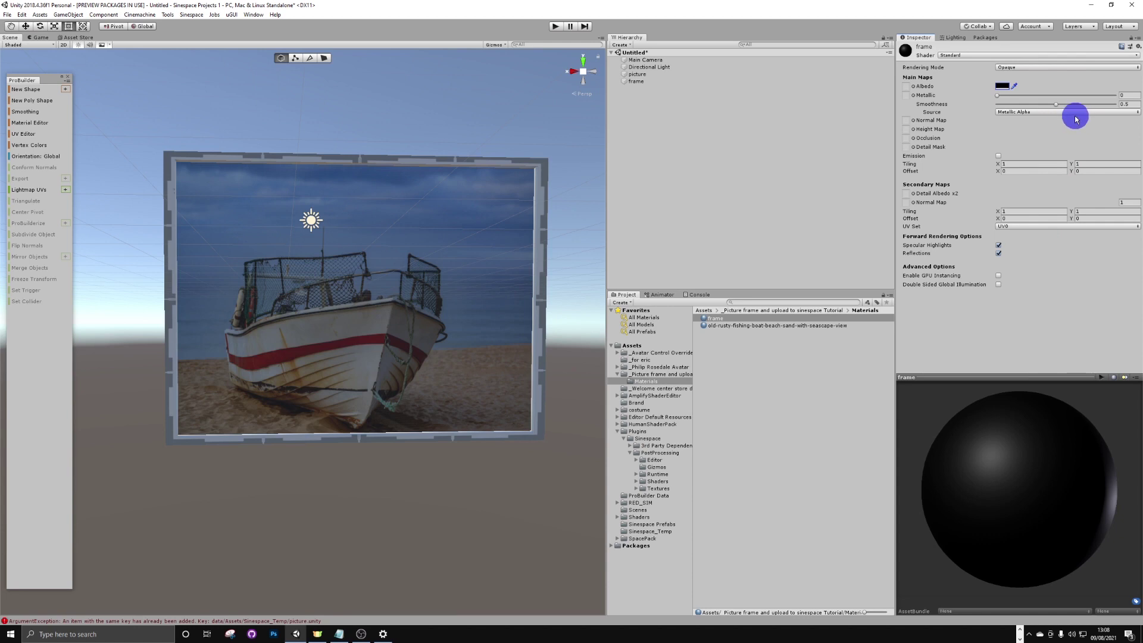
left_click_drag(1057, 106, 1095, 104)
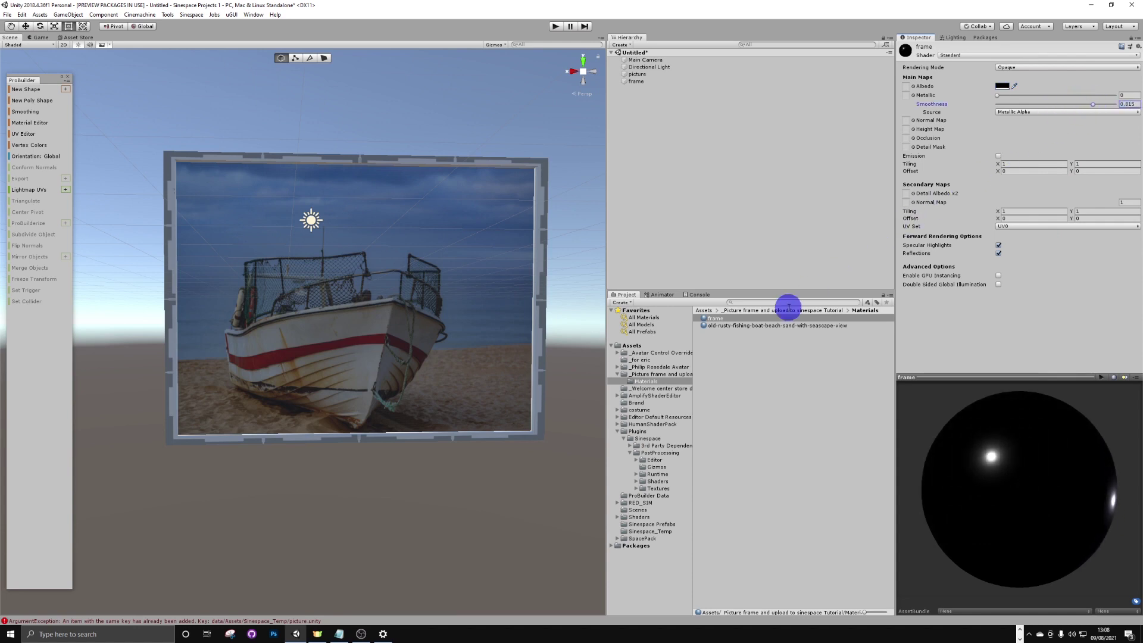
left_click(731, 320)
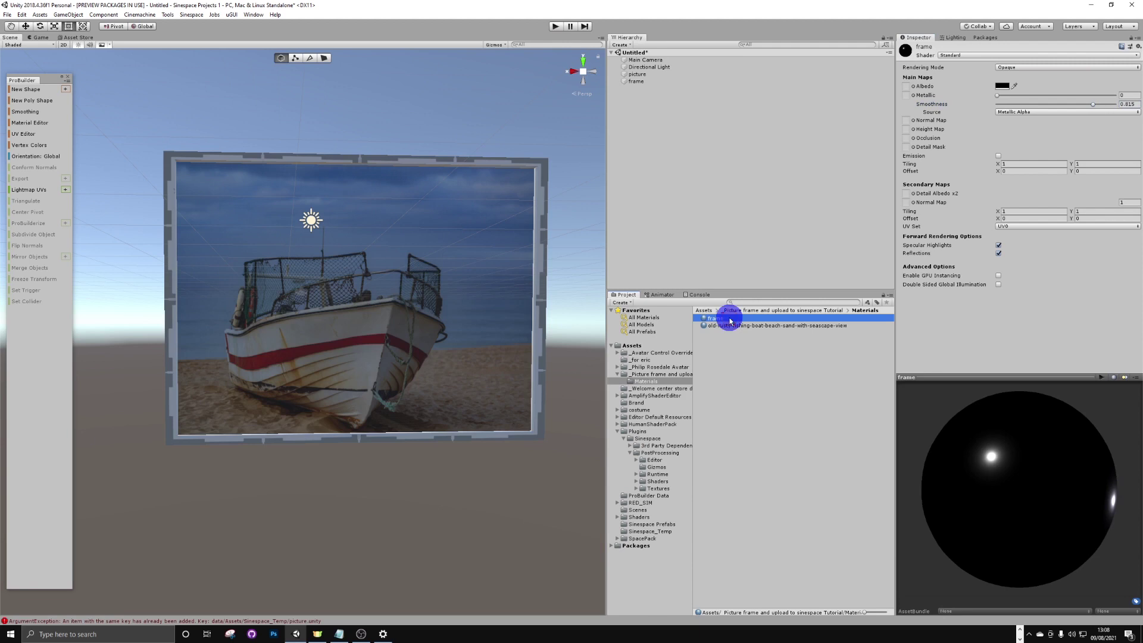
left_click_drag(722, 318, 542, 254)
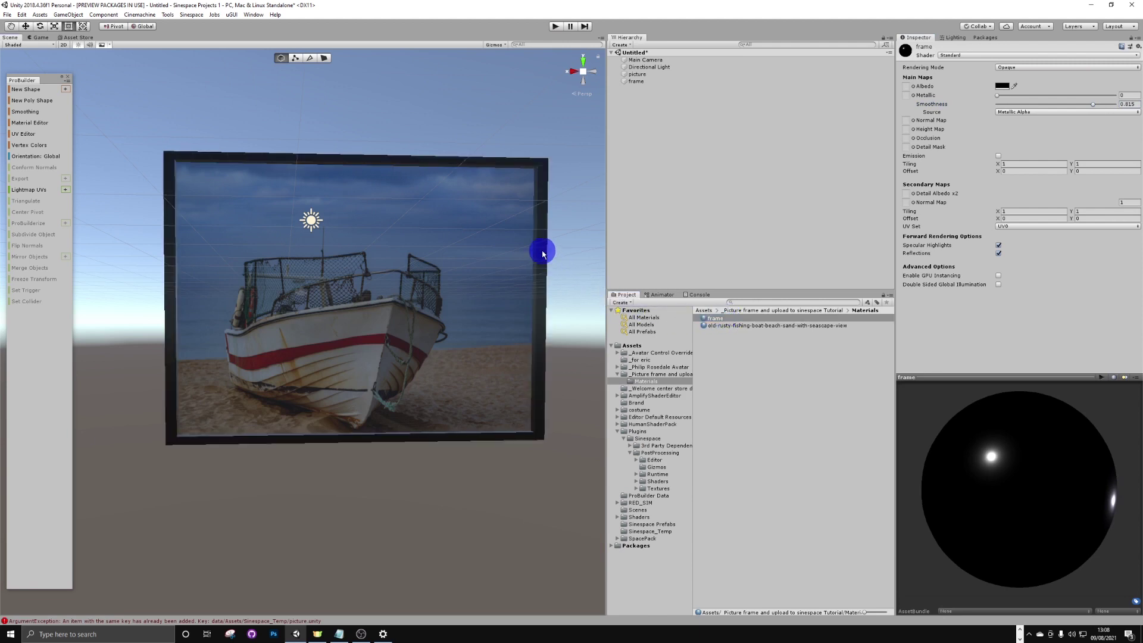
mouse_move(521, 322)
left_mouse_down("alt")
mouse_move(479, 316)
mouse_move(469, 290)
mouse_move(485, 331)
mouse_move(477, 365)
mouse_move(475, 309)
mouse_move(513, 327)
mouse_move(503, 333)
left_mouse_up("alt")
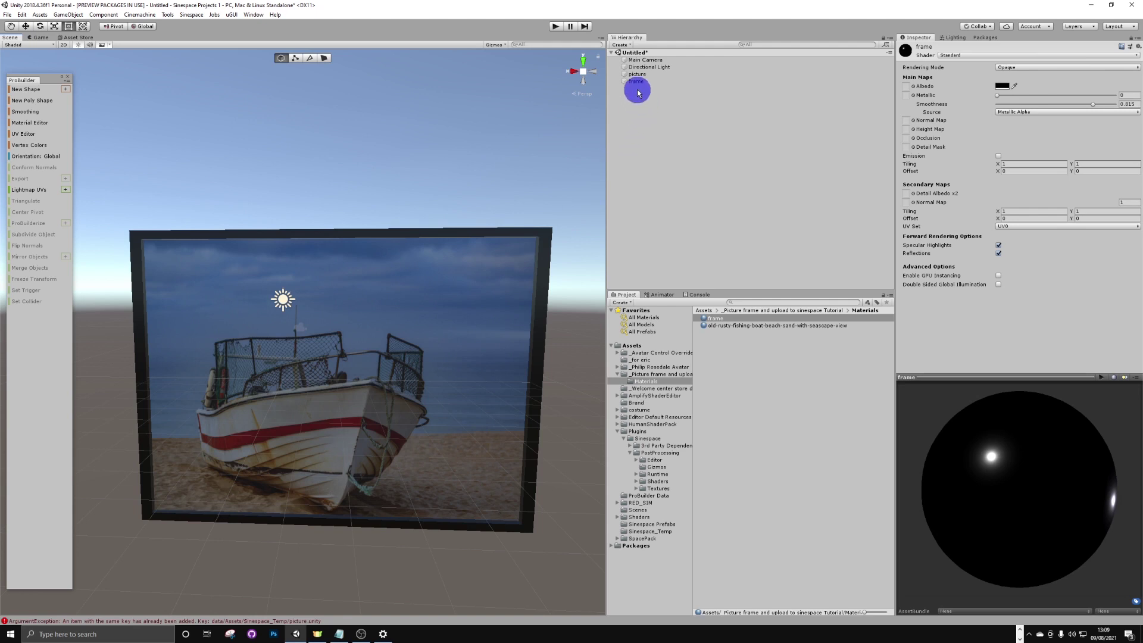
- Make the picture a child of the frame and add a Room Furniture component to the frame
left_click_drag(638, 92, 641, 83)
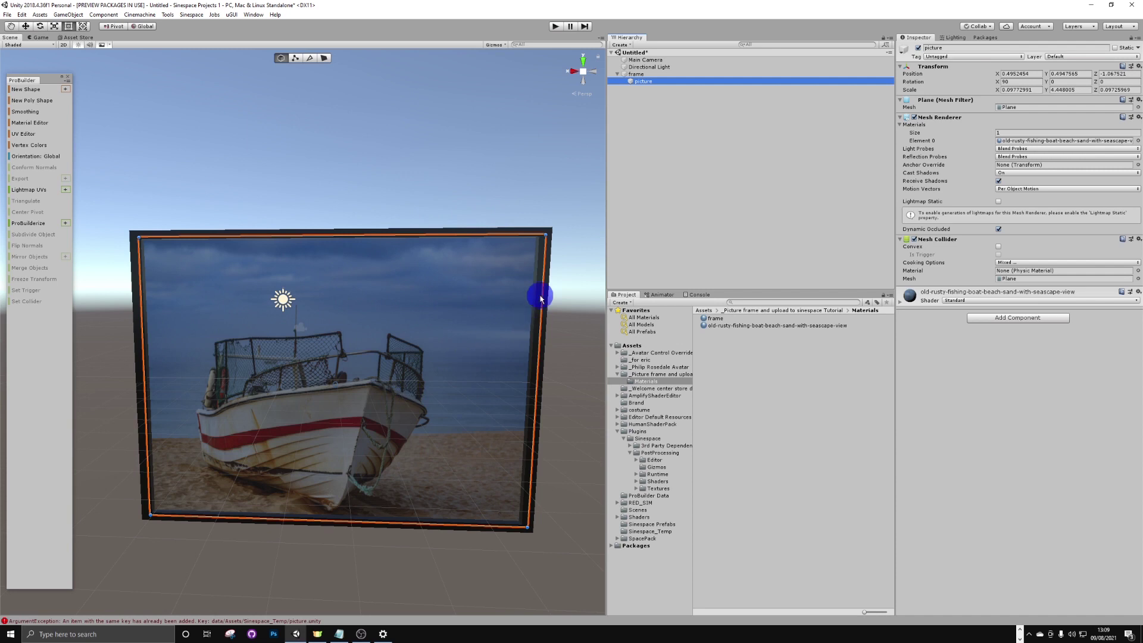
left_click(650, 76)
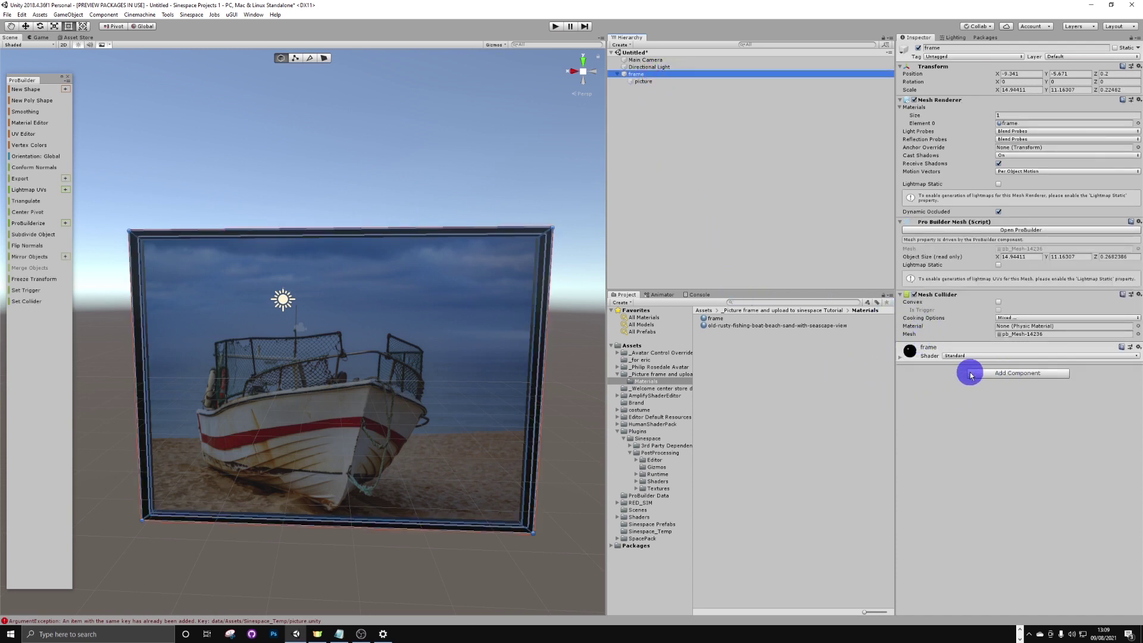
left_click(1019, 374)
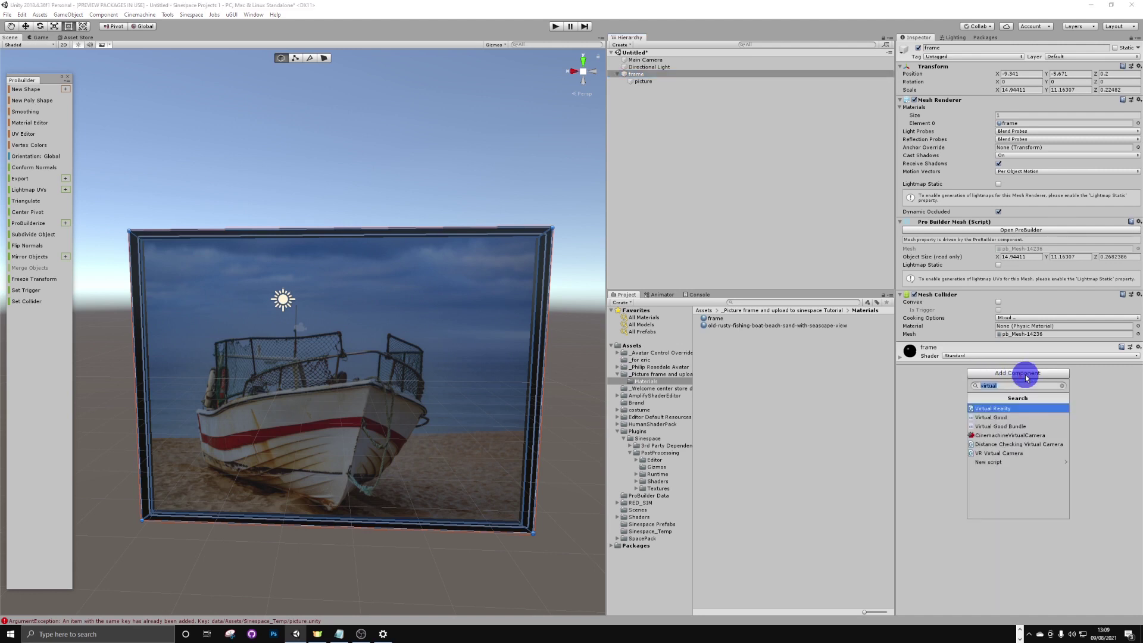
type("room")
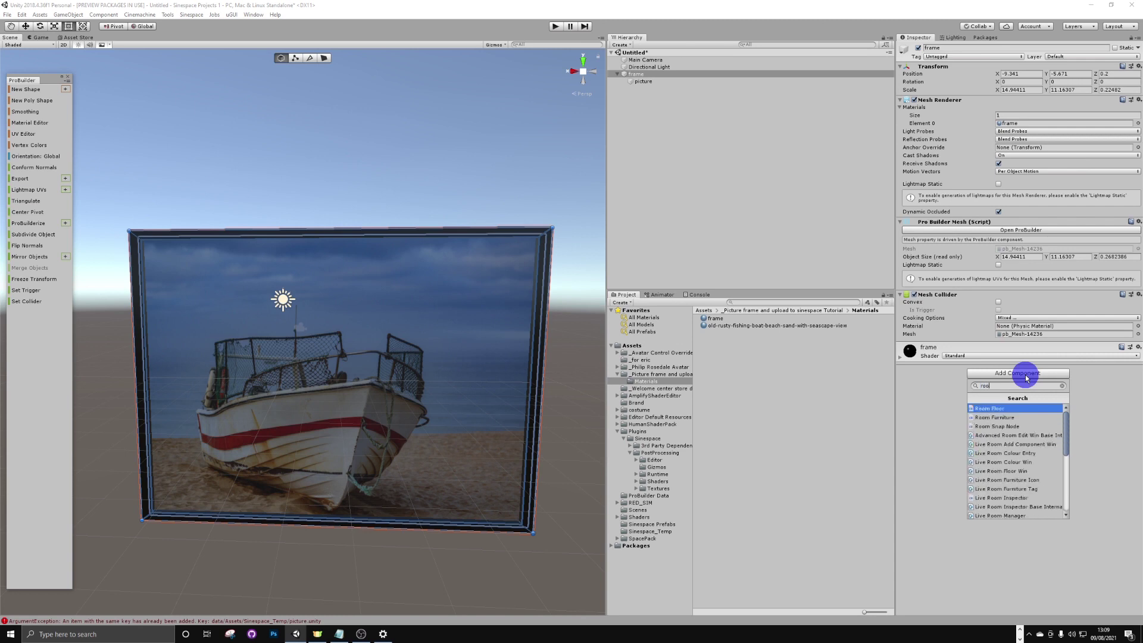
left_click(1004, 419)
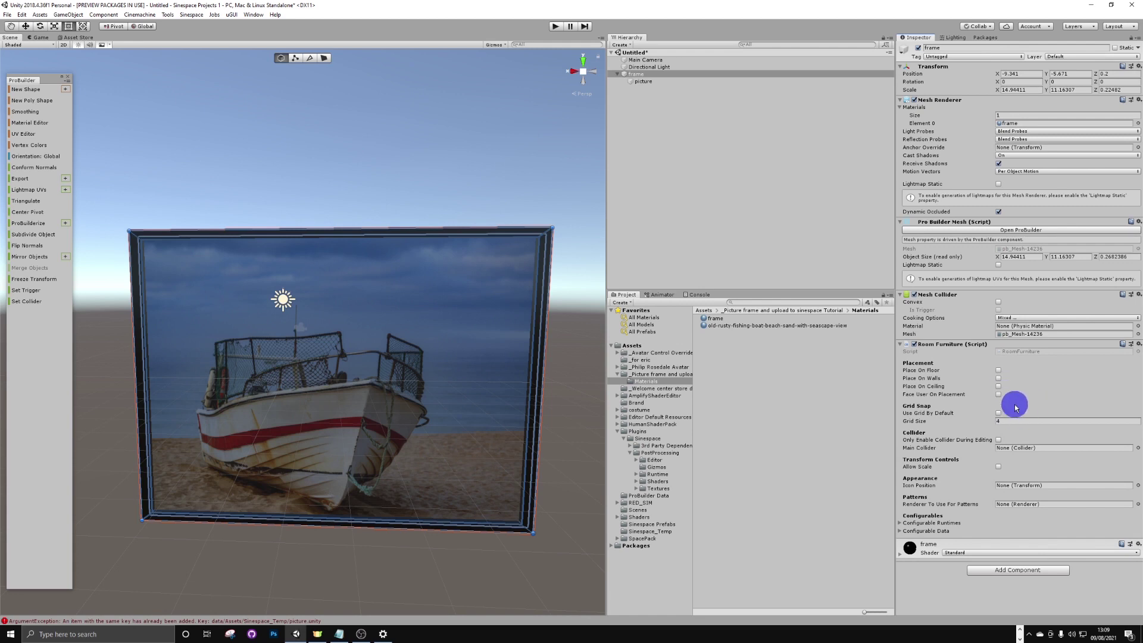
- Tick Place On Walls and assign the frame's Mesh Collider as the Main Collider
left_click(999, 379)
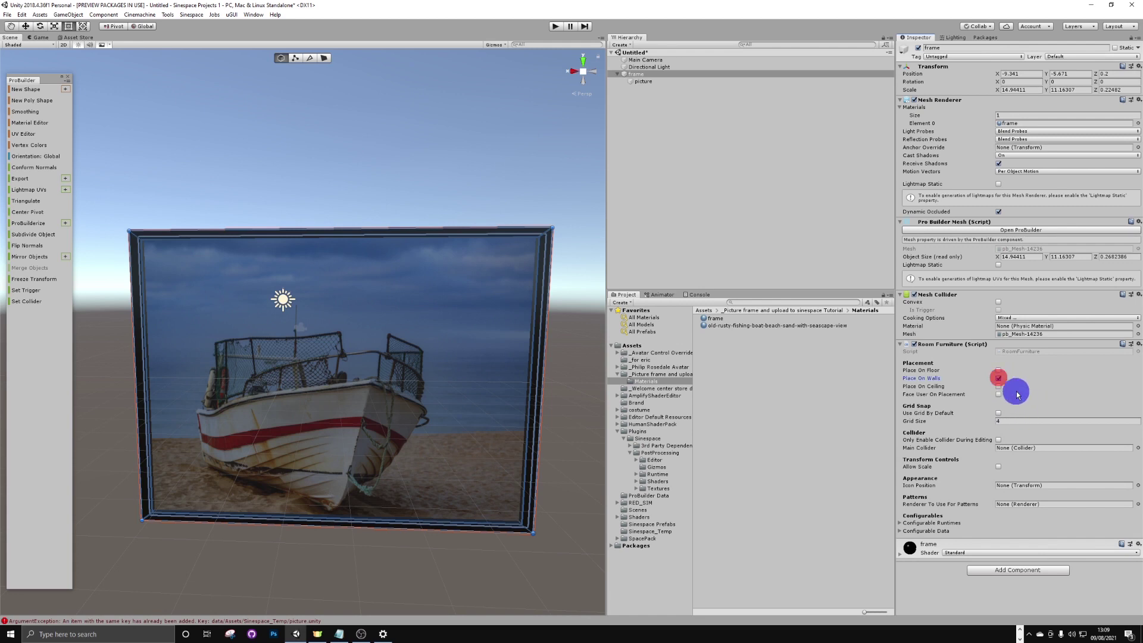
left_click(1026, 451)
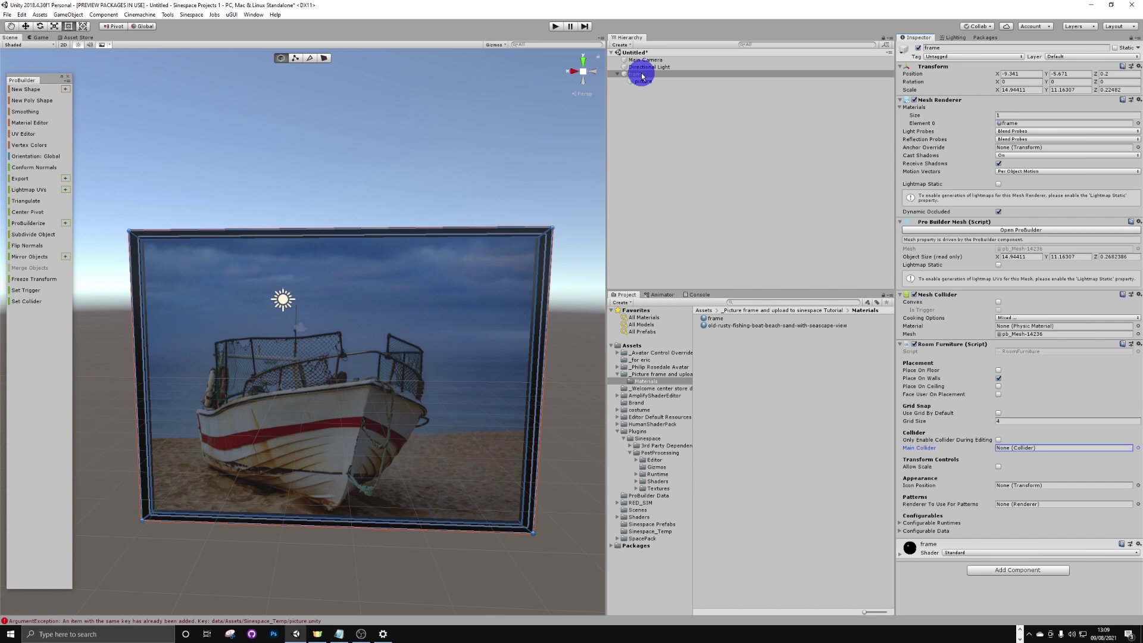
left_click_drag(642, 75, 1032, 450)
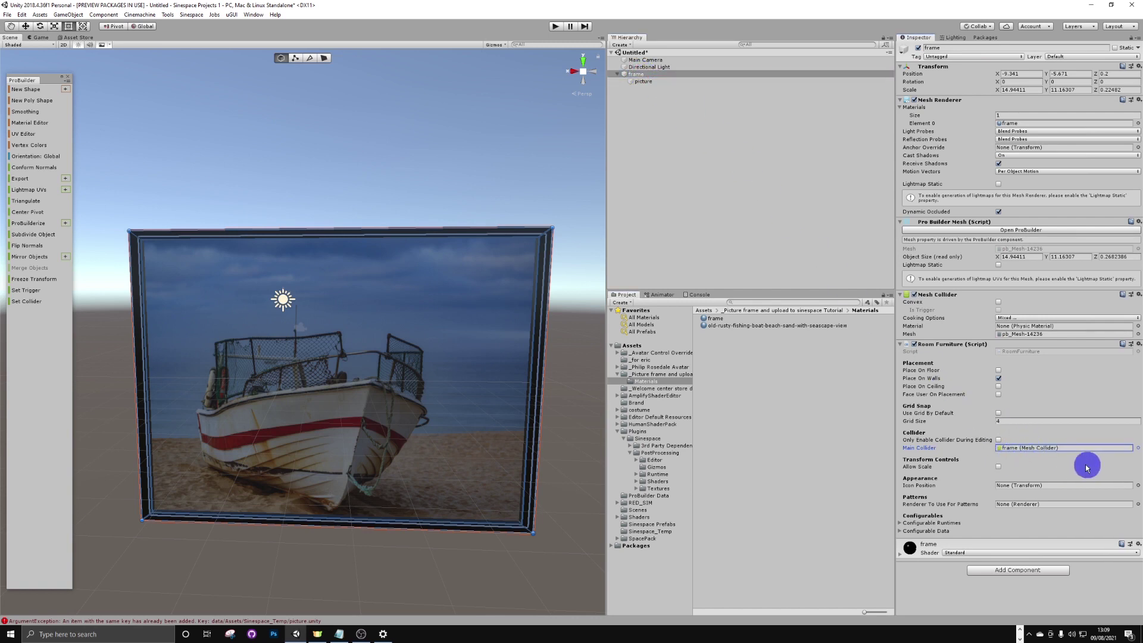
left_click(1020, 570)
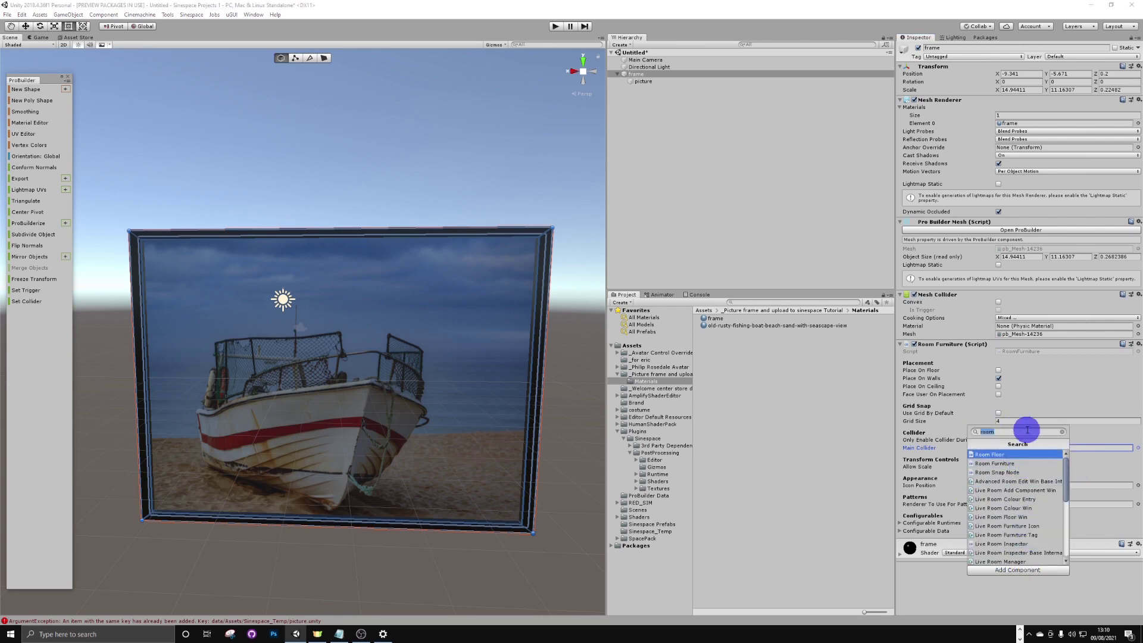
- Add a Virtual Good component with type Furniture and category Furniture/Art
type("virtual")
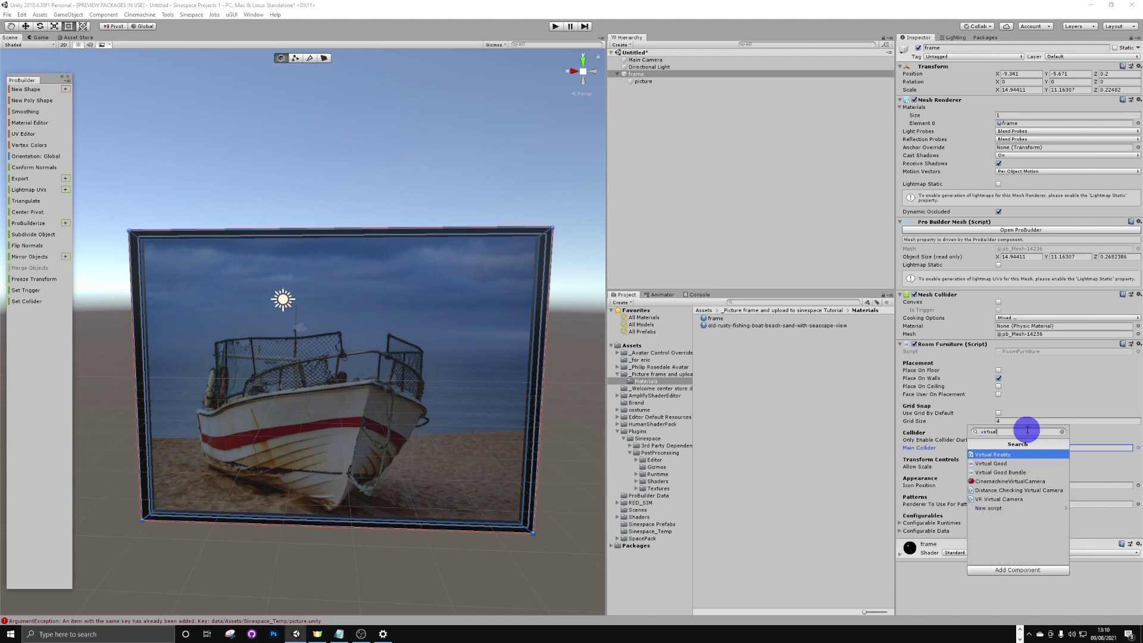
left_click(1009, 464)
scroll(1009, 464, "down", 6)
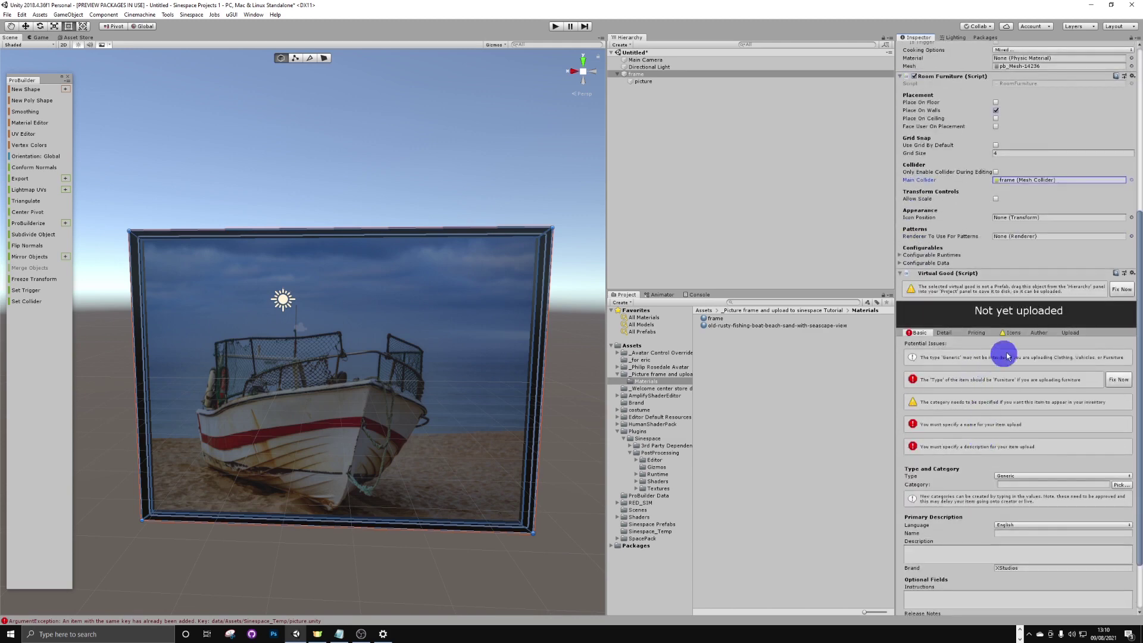
scroll(946, 345, "down", 1)
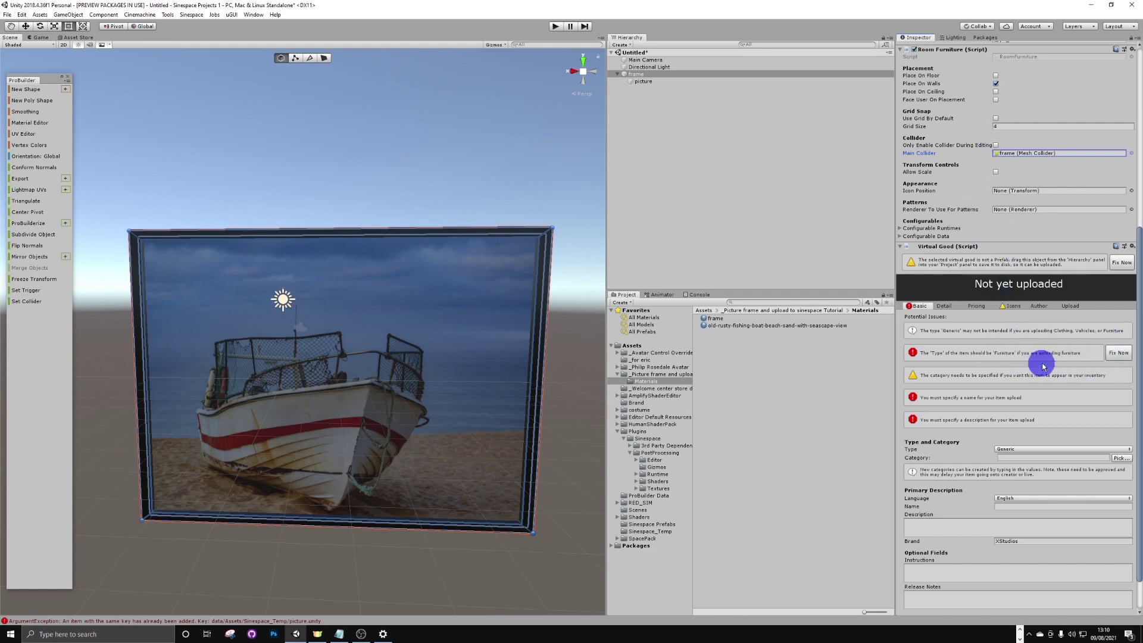
left_click(1120, 354)
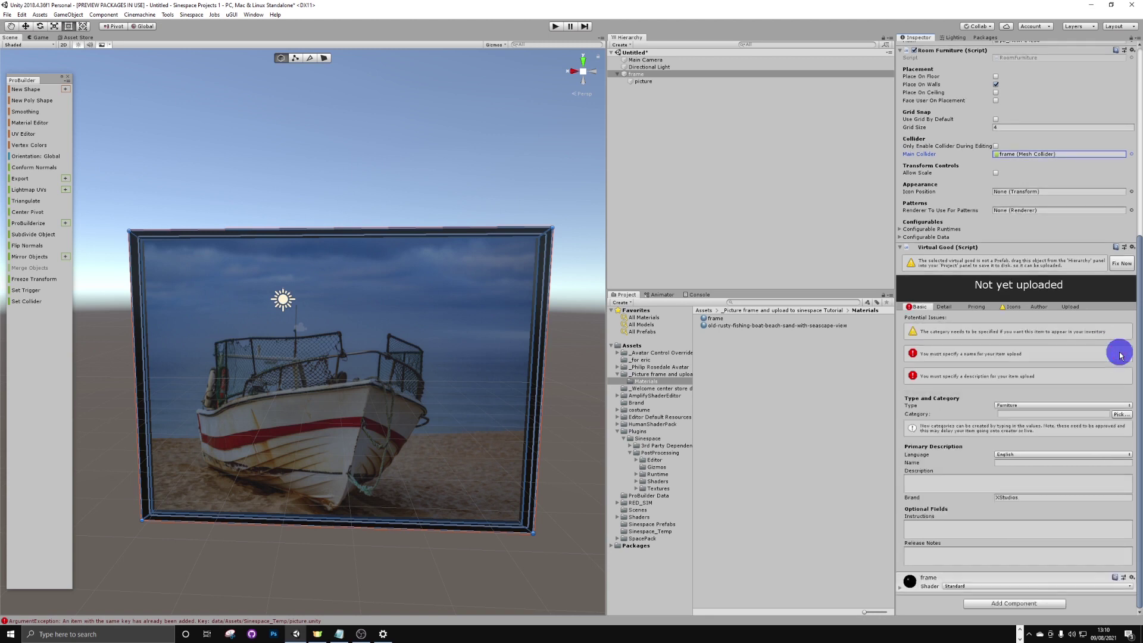
left_click(1121, 417)
mouse_move(1126, 435)
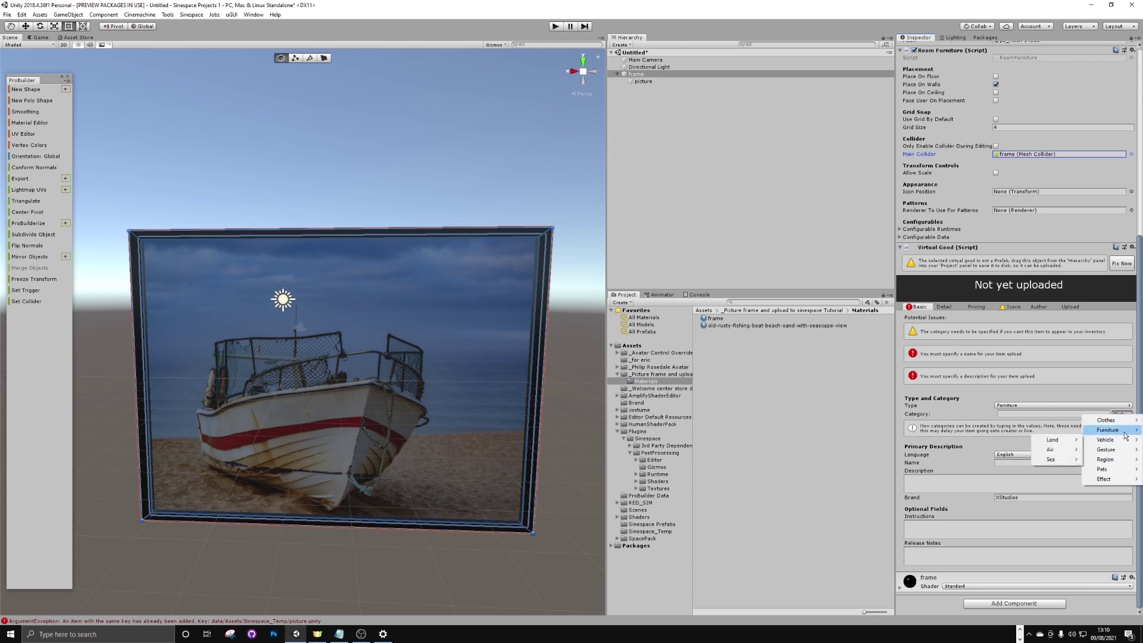
left_click(1077, 435)
left_click(1052, 421)
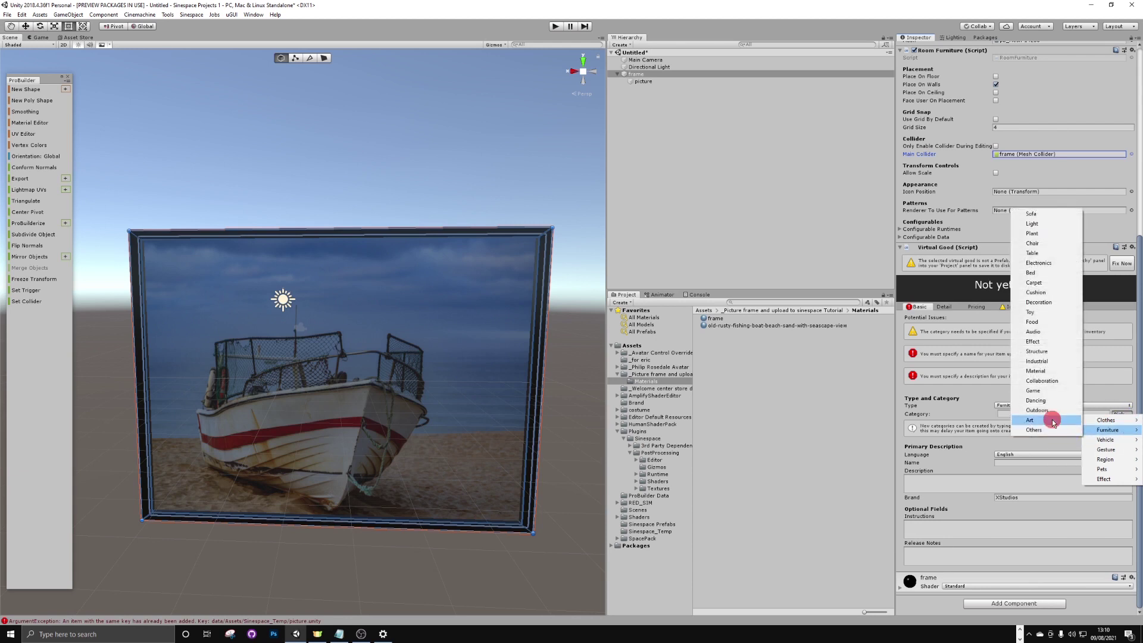
- Enter 'picture' as the item's Name and Description, then show the Detail settings
left_click(1012, 462)
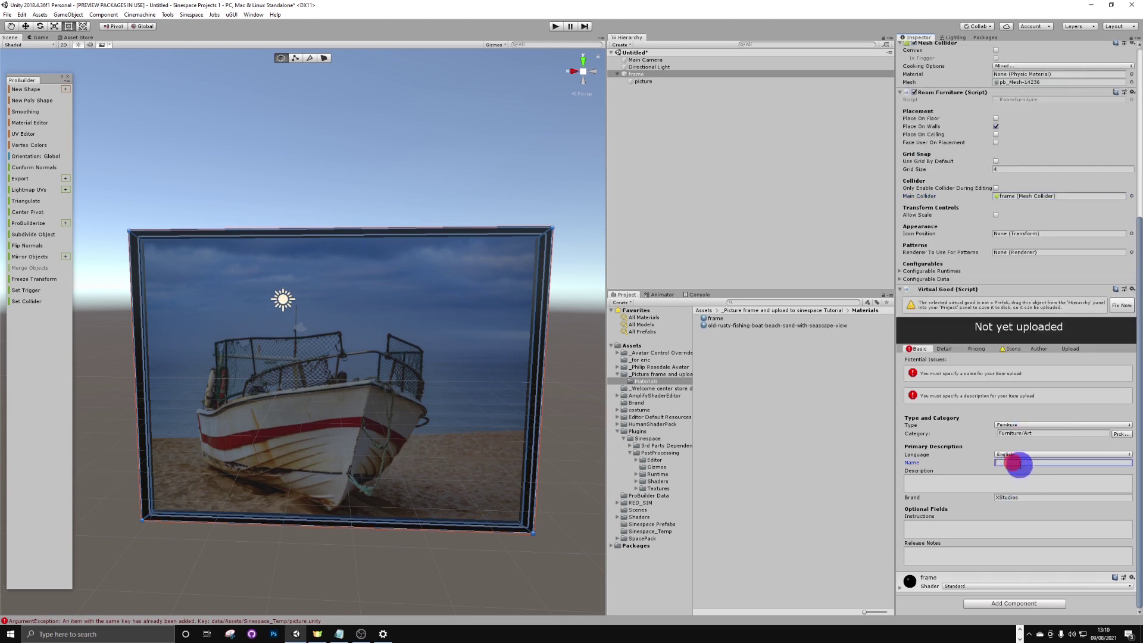
type("picture")
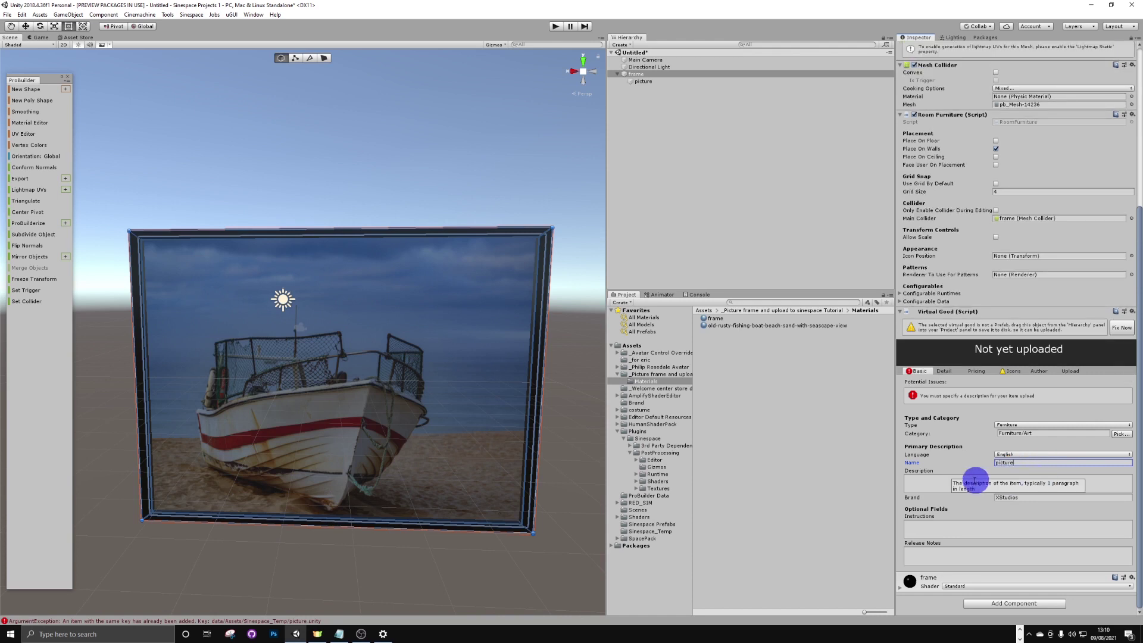
left_click(939, 483)
type("picture")
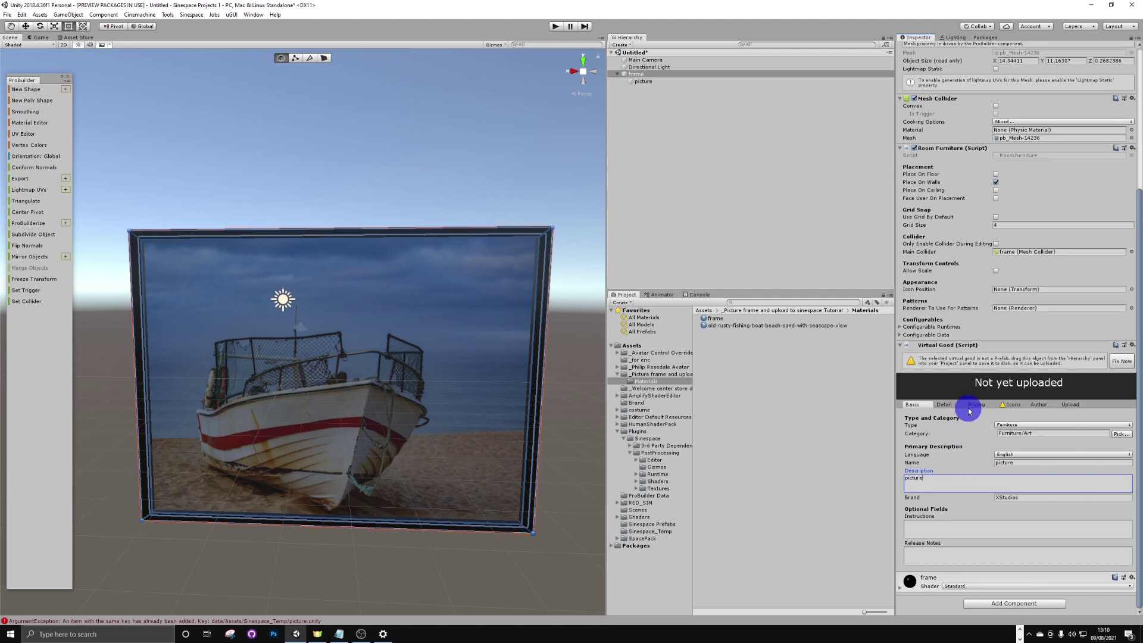
left_click(943, 406)
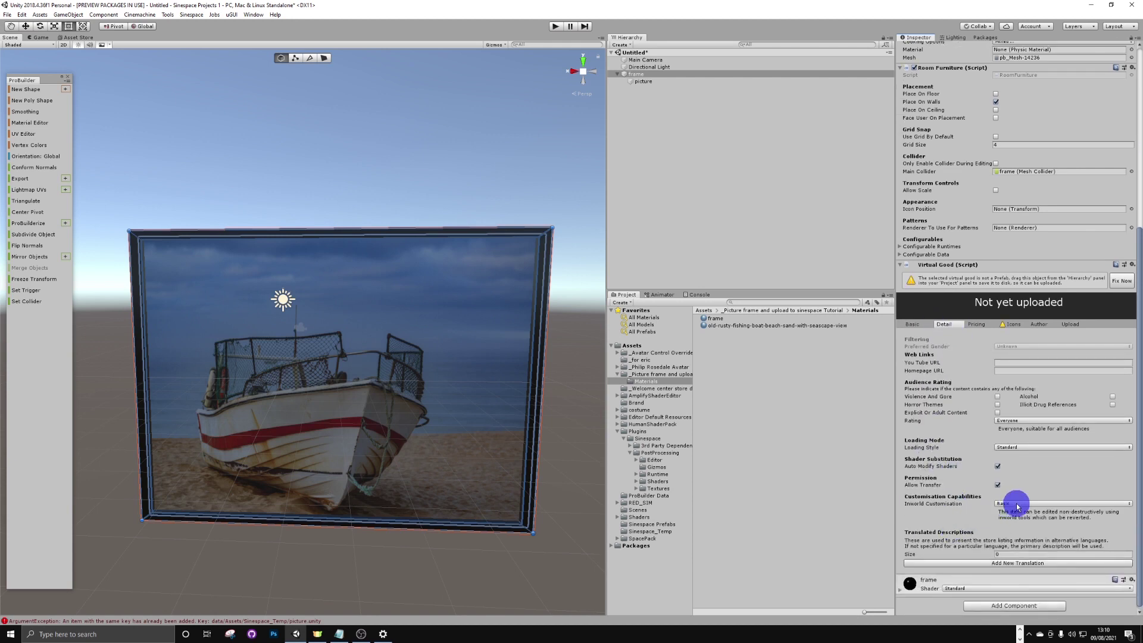
- Set Inworld Customisation to Full and mark the item Not For Sale
left_click(1015, 504)
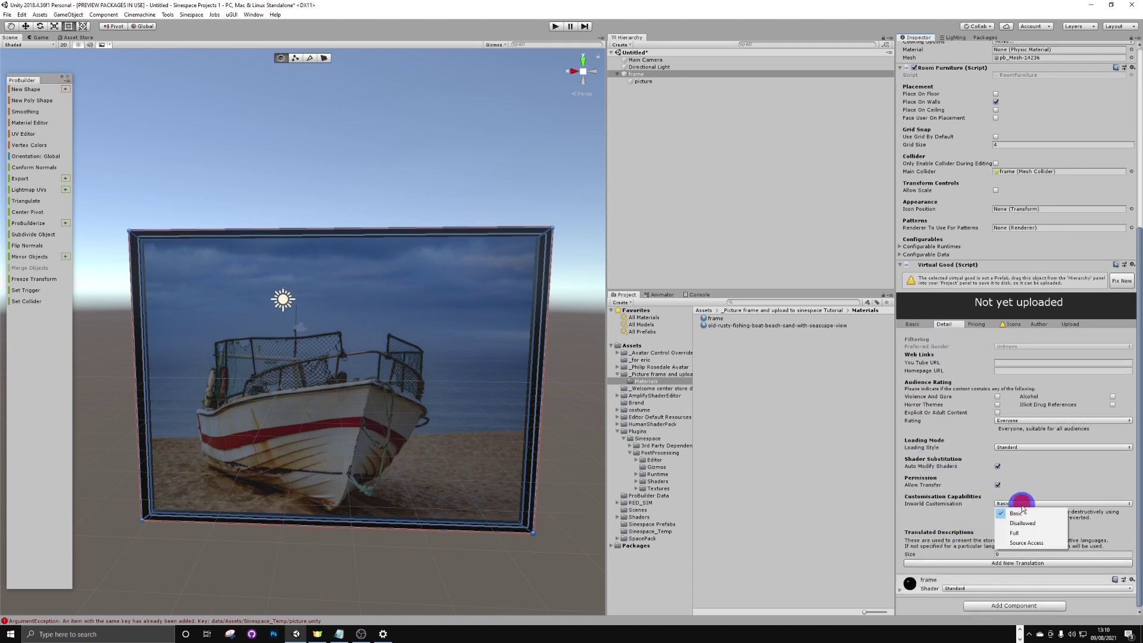
left_click(1023, 538)
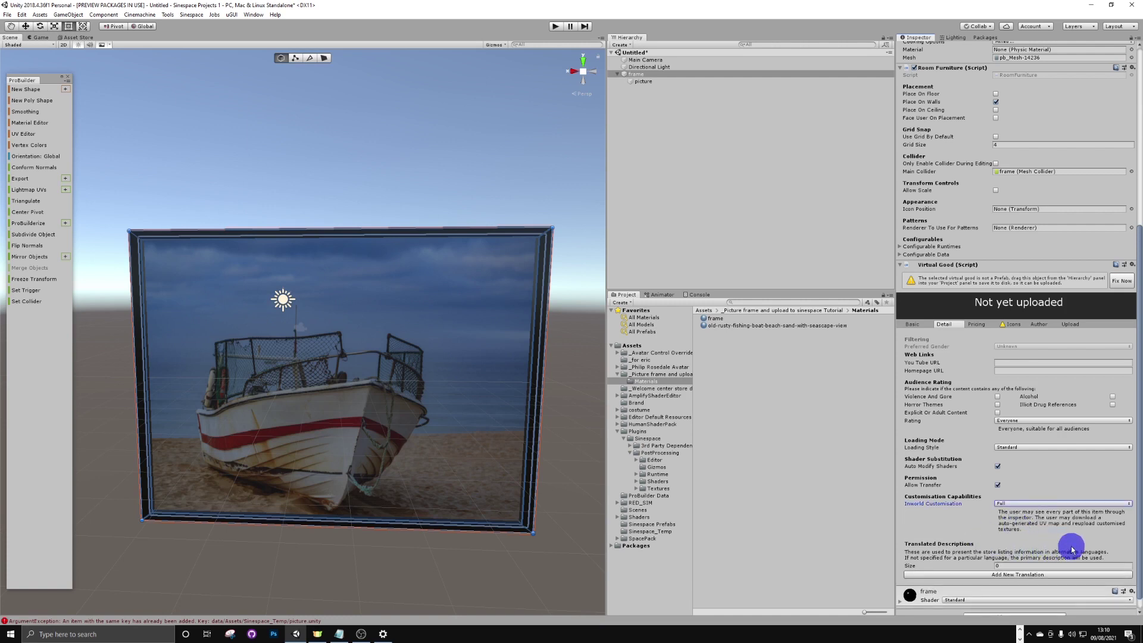
left_click(981, 328)
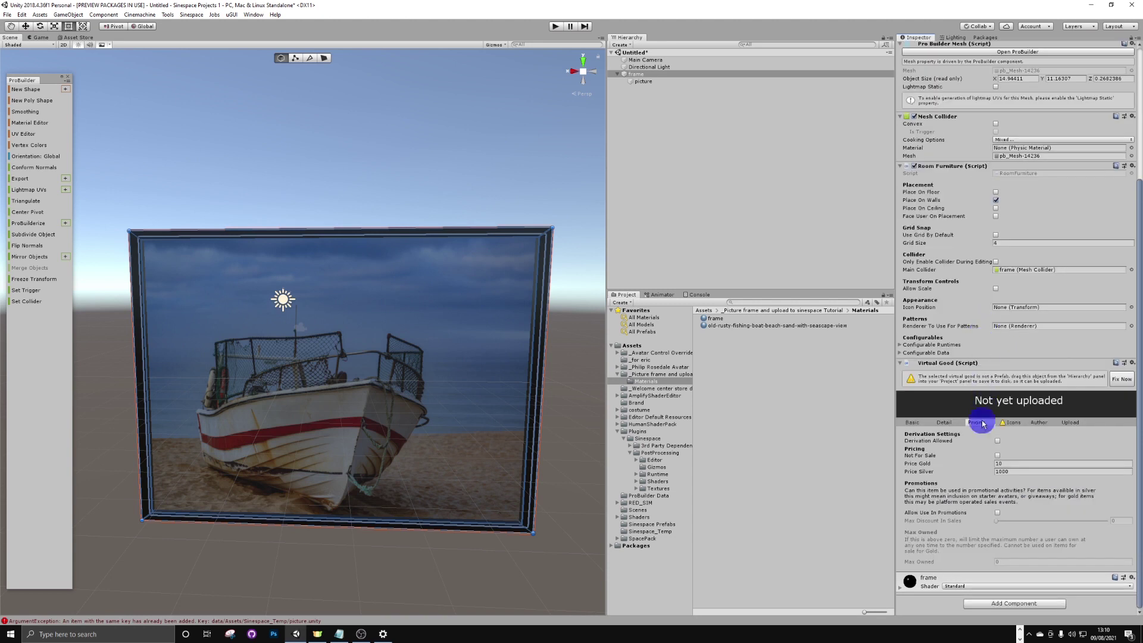
left_click(998, 456)
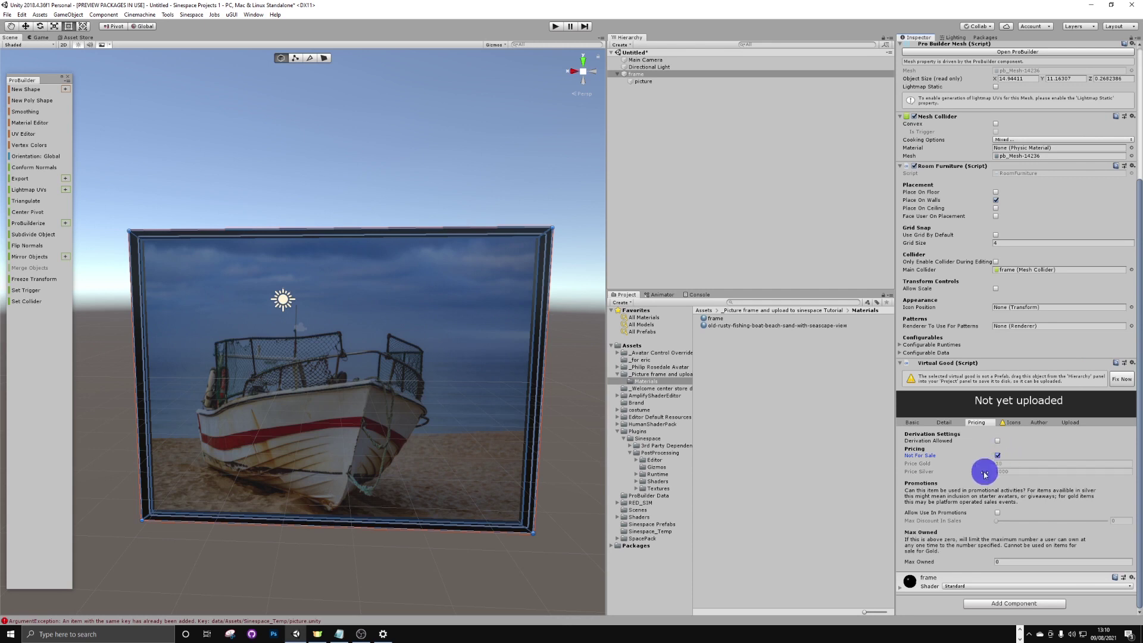
- Assign the boat image as the Item Store Icon
left_click(1015, 424)
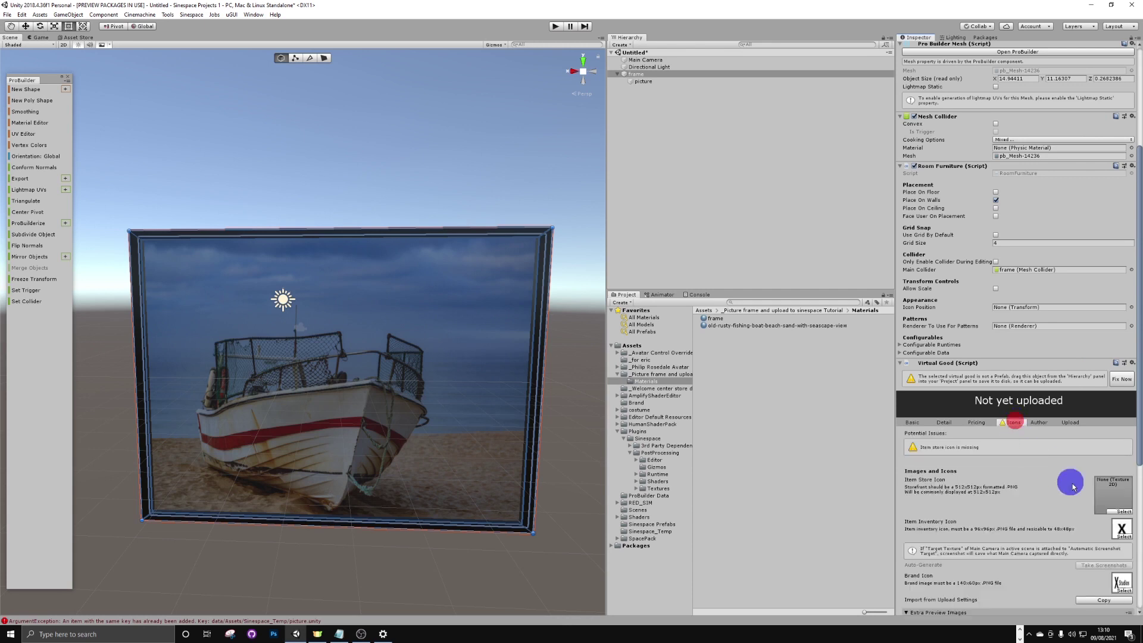
scroll(1093, 487, "down", 1)
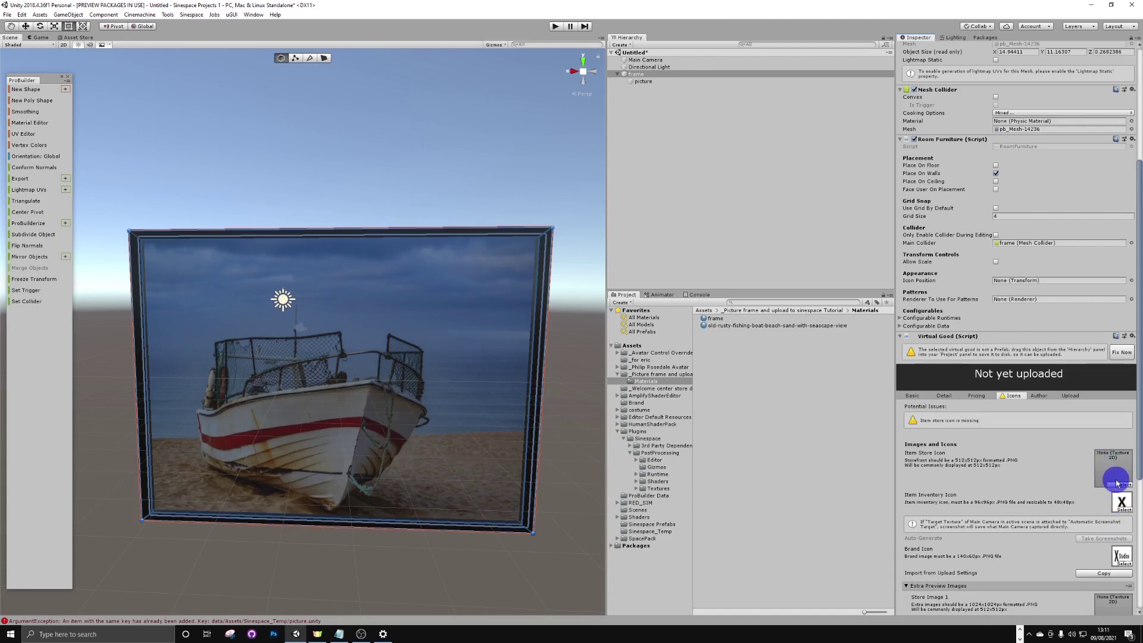
left_click(661, 374)
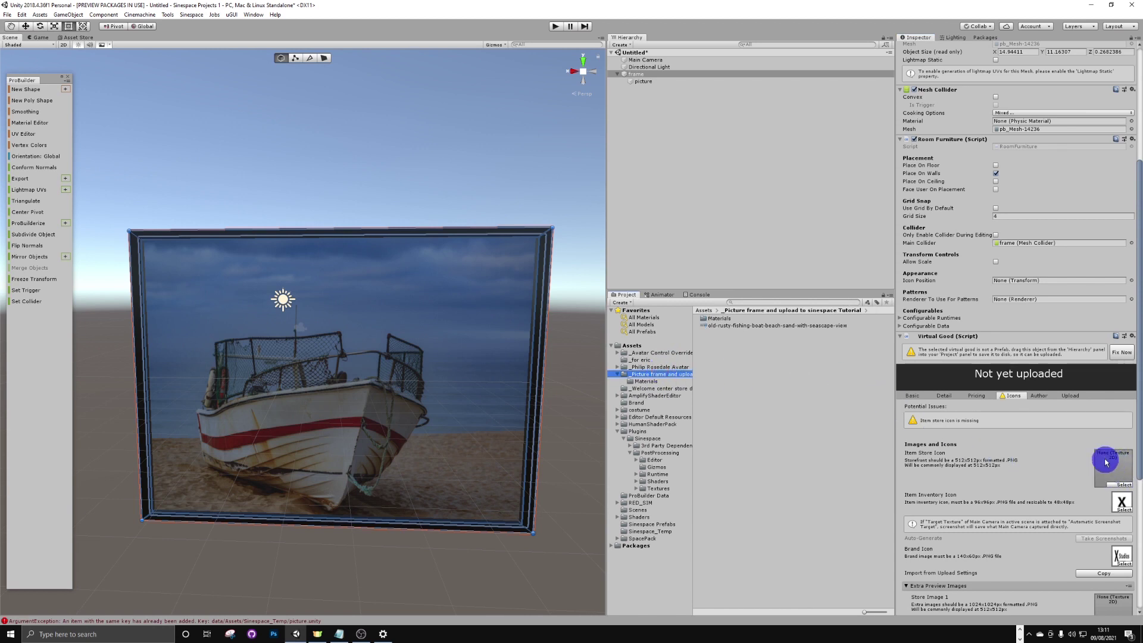
left_click_drag(759, 327, 1116, 467)
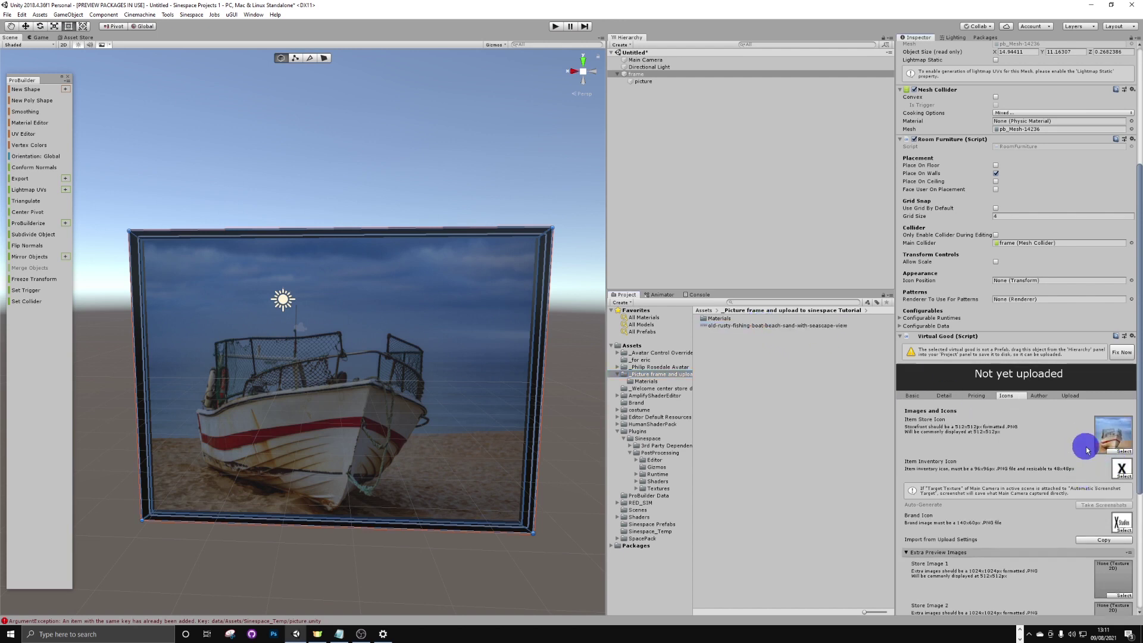
left_click(1040, 396)
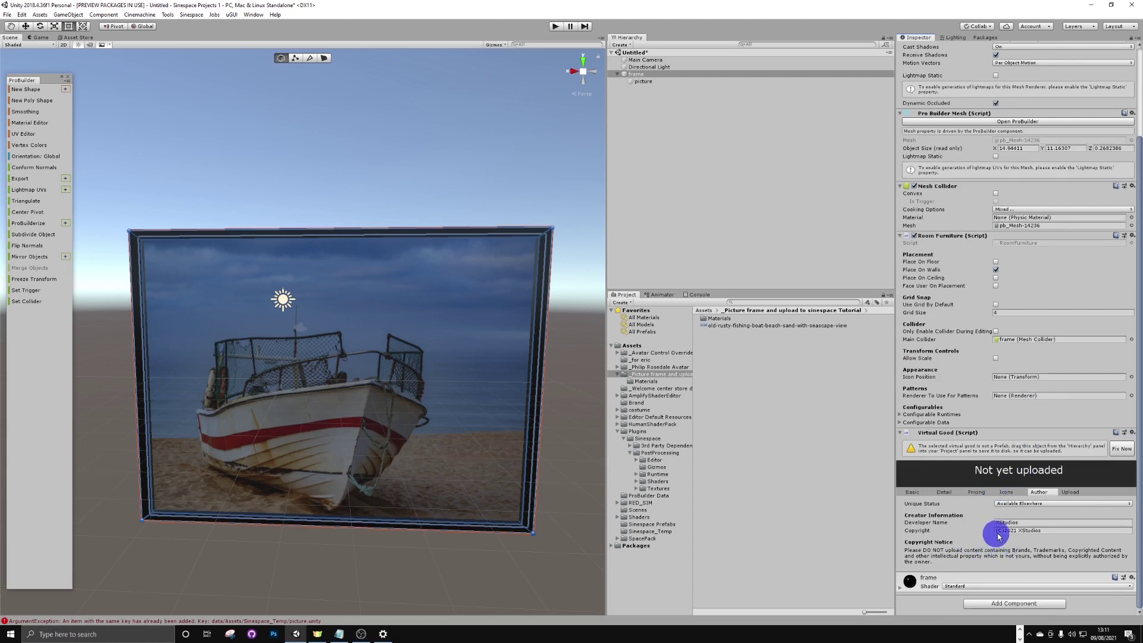
- Check the Developer Name on the Author tab, then view the Upload settings
left_click(1019, 523)
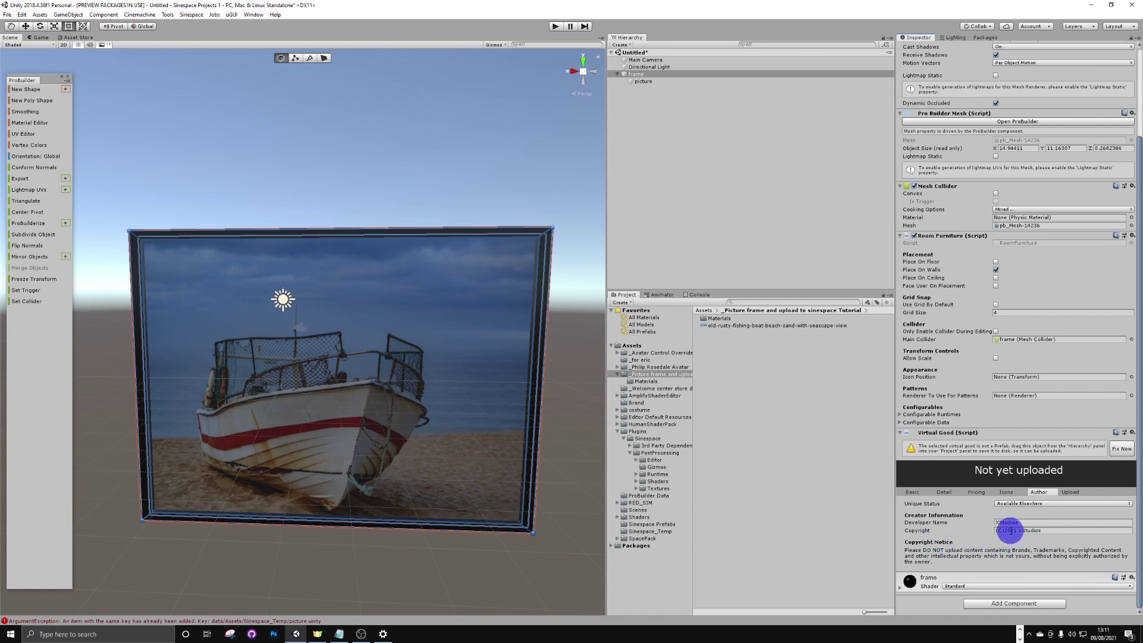
left_click(1075, 493)
scroll(1048, 539, "down", 3)
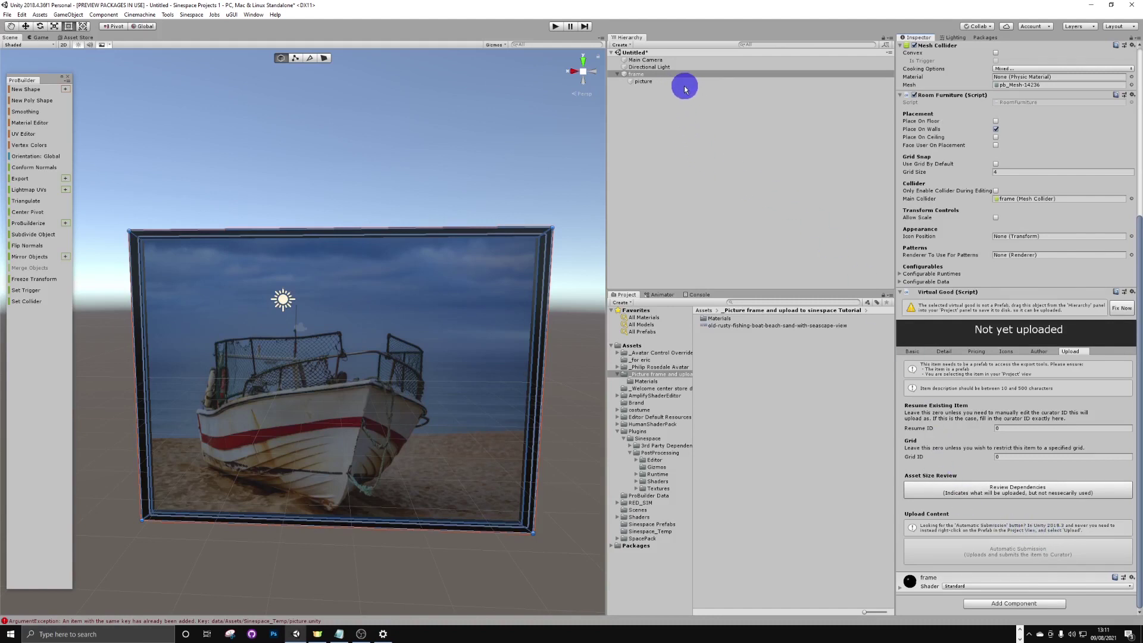
- Export the frame via ProBuilder as picture.prefab into the _Picture frame tutorial folder
left_click(642, 75)
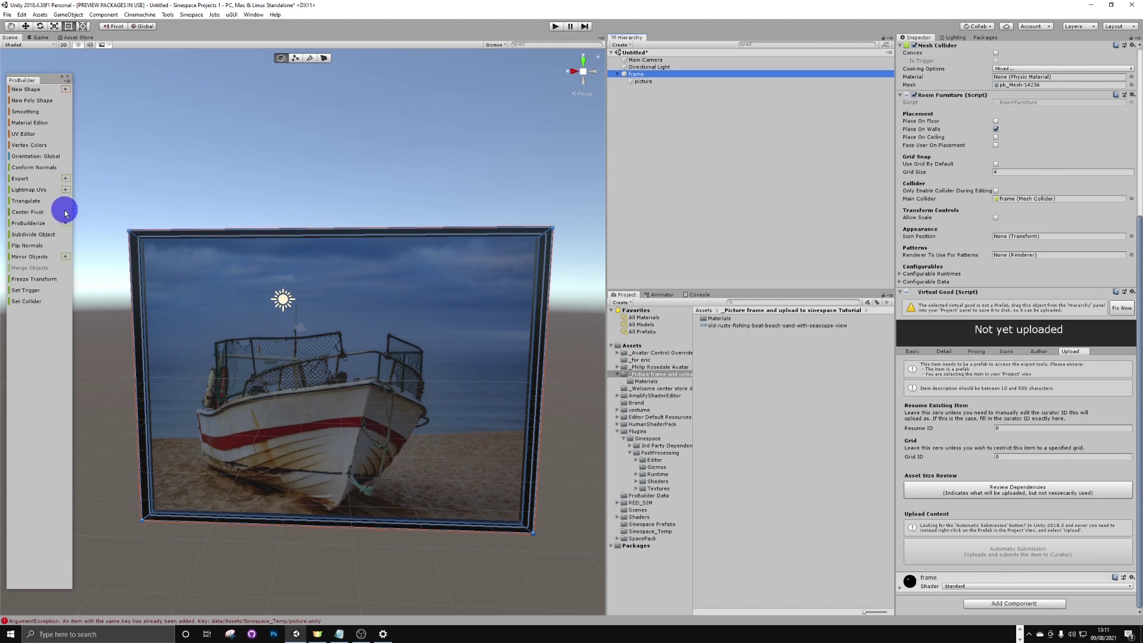
left_click(65, 178)
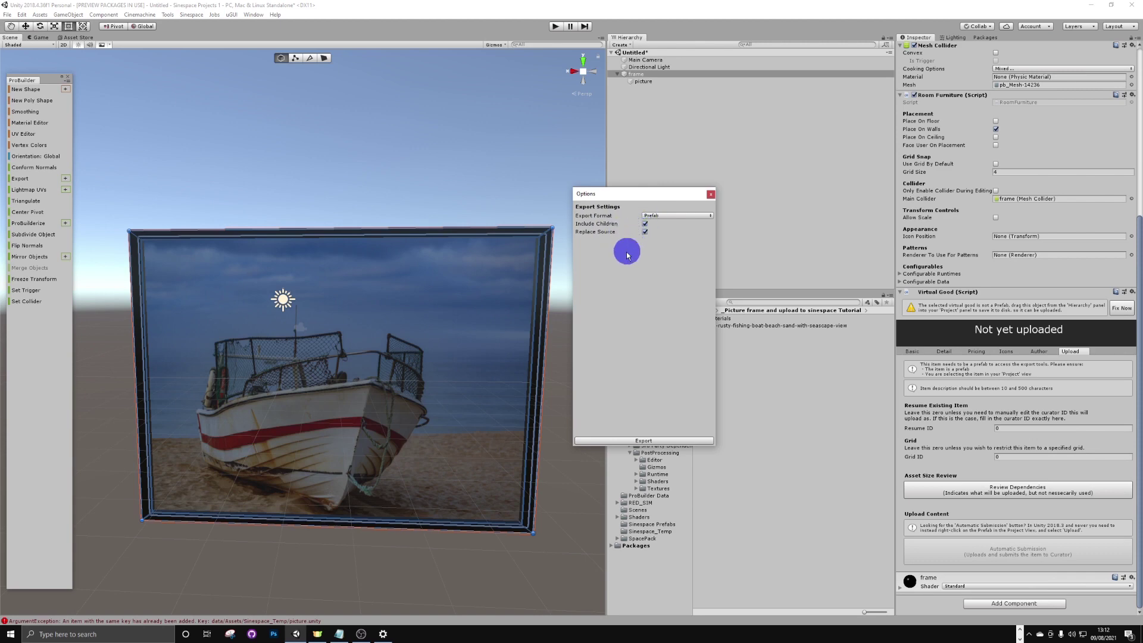
left_click(644, 441)
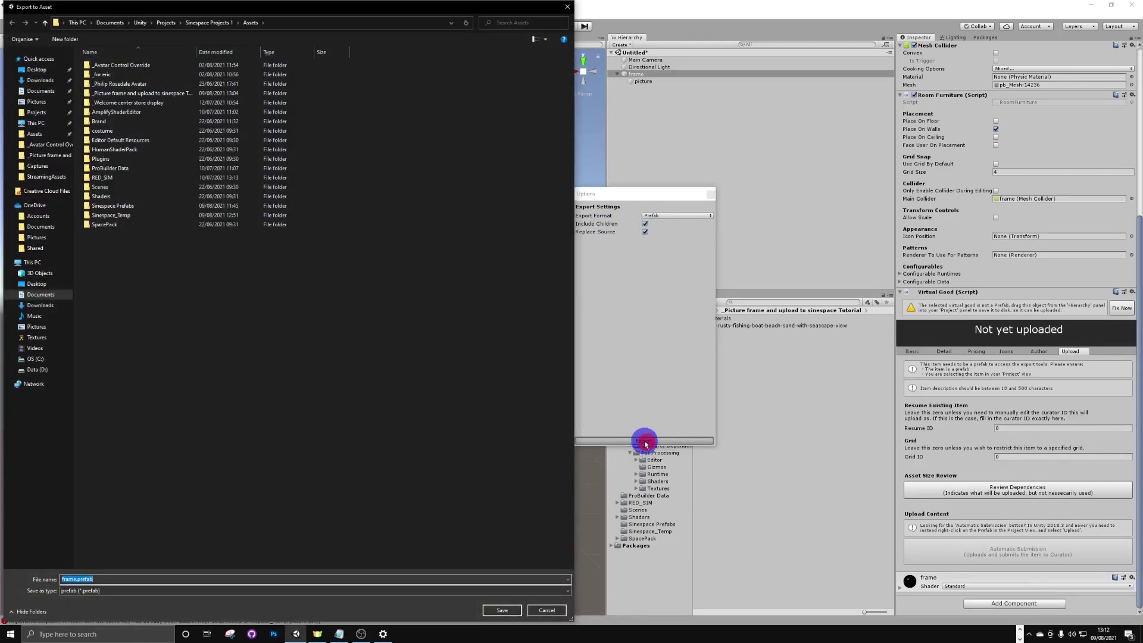
double_click(141, 96)
double_click(68, 579)
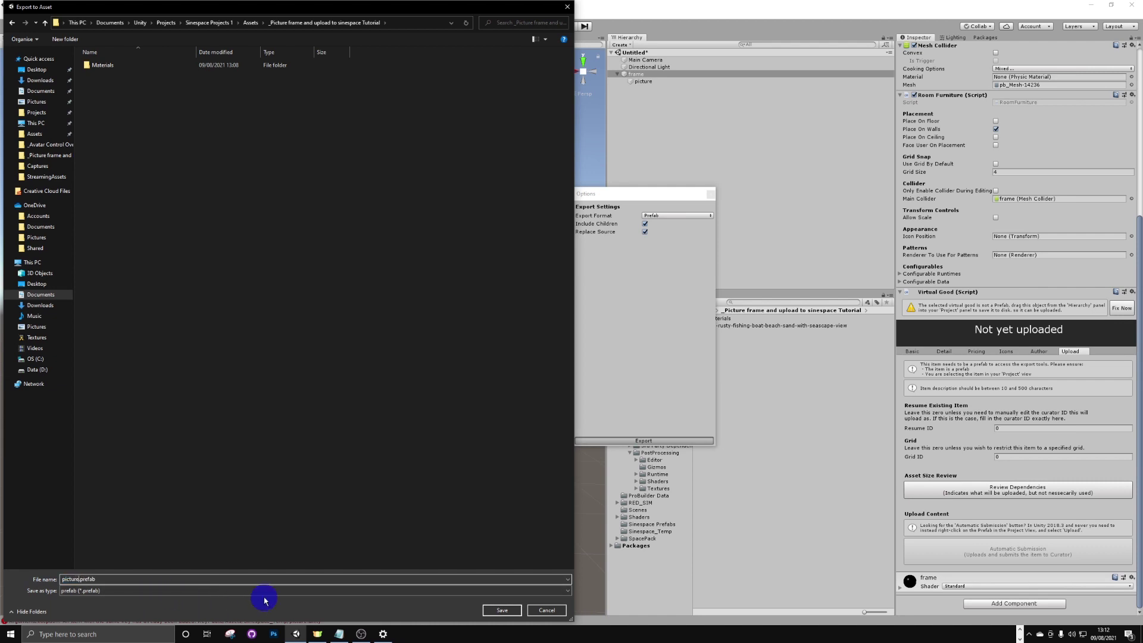
left_click(498, 611)
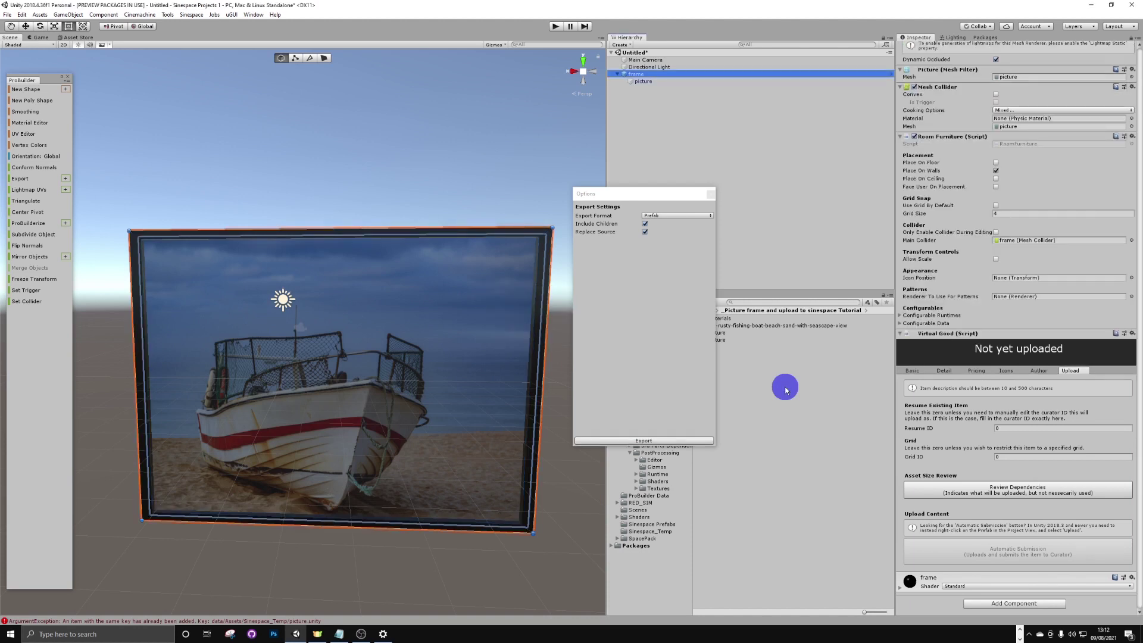
- Close the export window and rotate the picture mesh preview in the Inspector
left_click(710, 197)
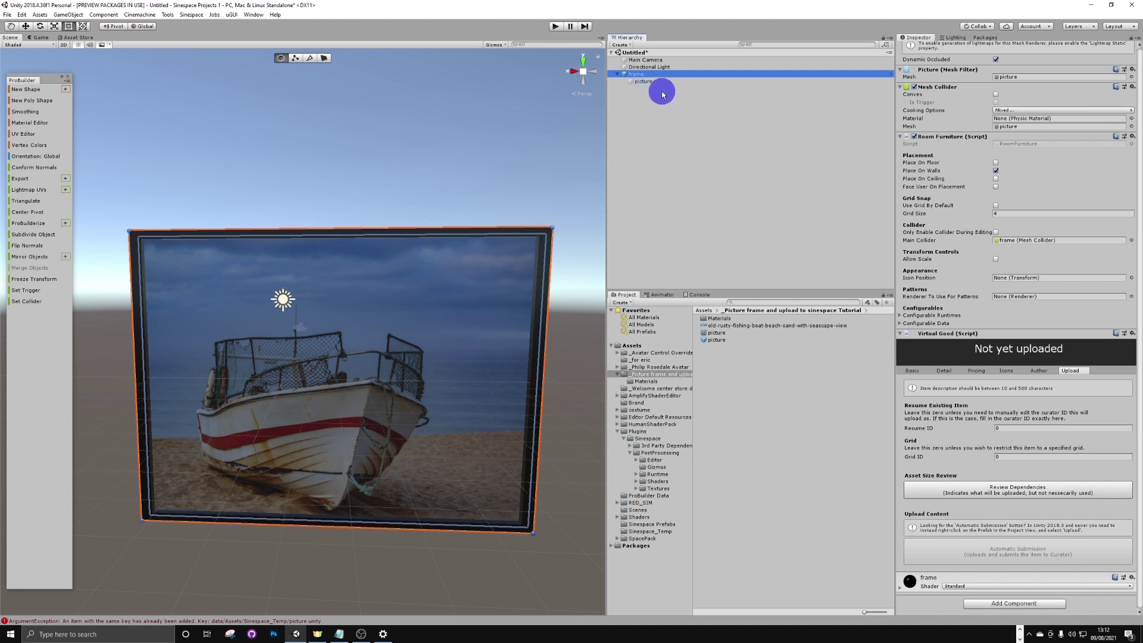
right_click(719, 341)
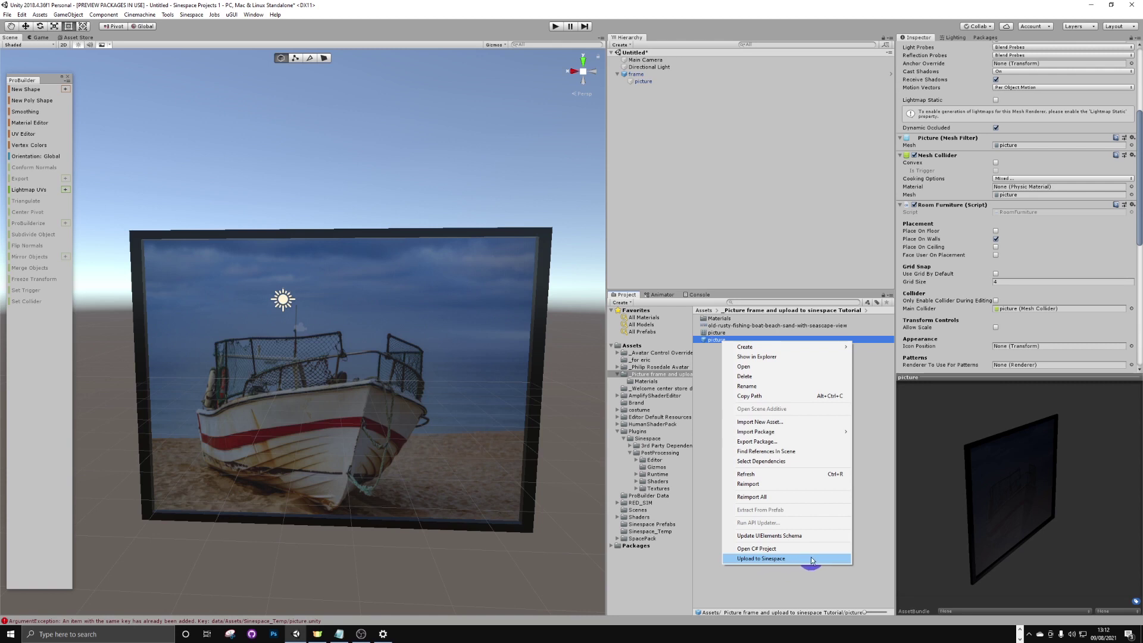
left_click(872, 454)
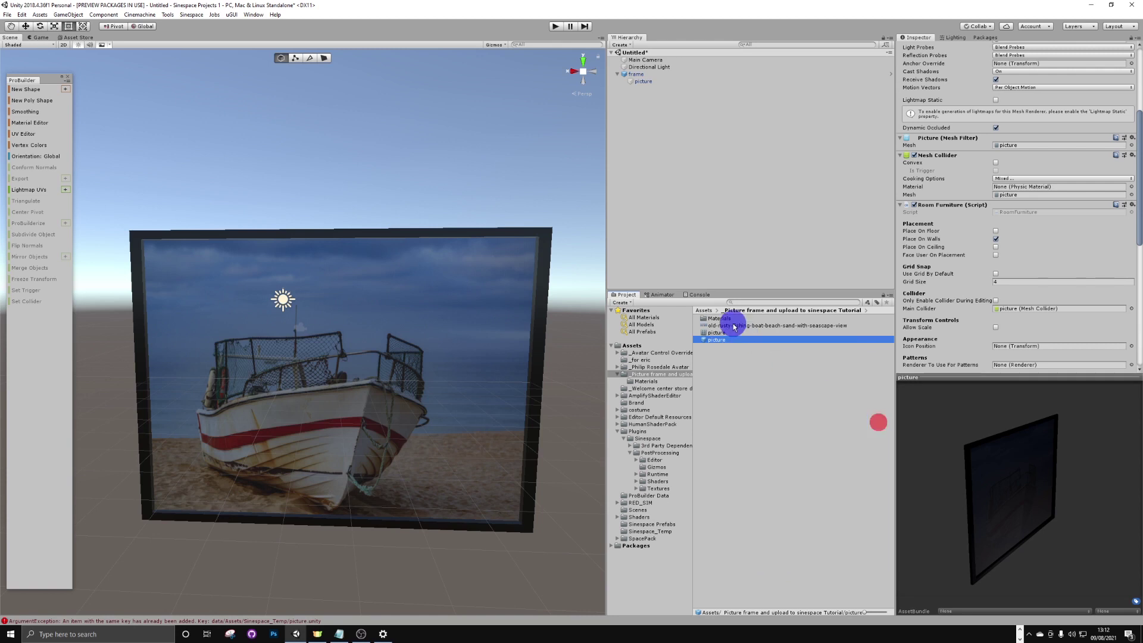
left_click(724, 333)
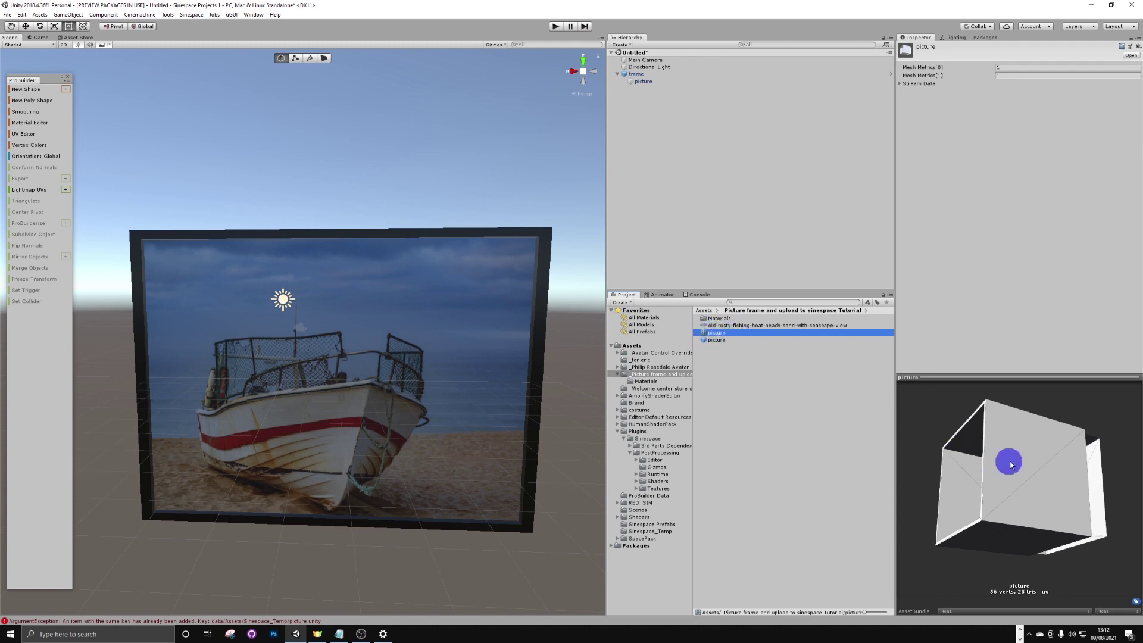
mouse_move(1008, 462)
left_mouse_down()
mouse_move(934, 477)
mouse_move(898, 541)
mouse_move(1029, 494)
mouse_move(952, 485)
mouse_move(1022, 462)
left_mouse_up()
left_click_drag(984, 416, 989, 501)
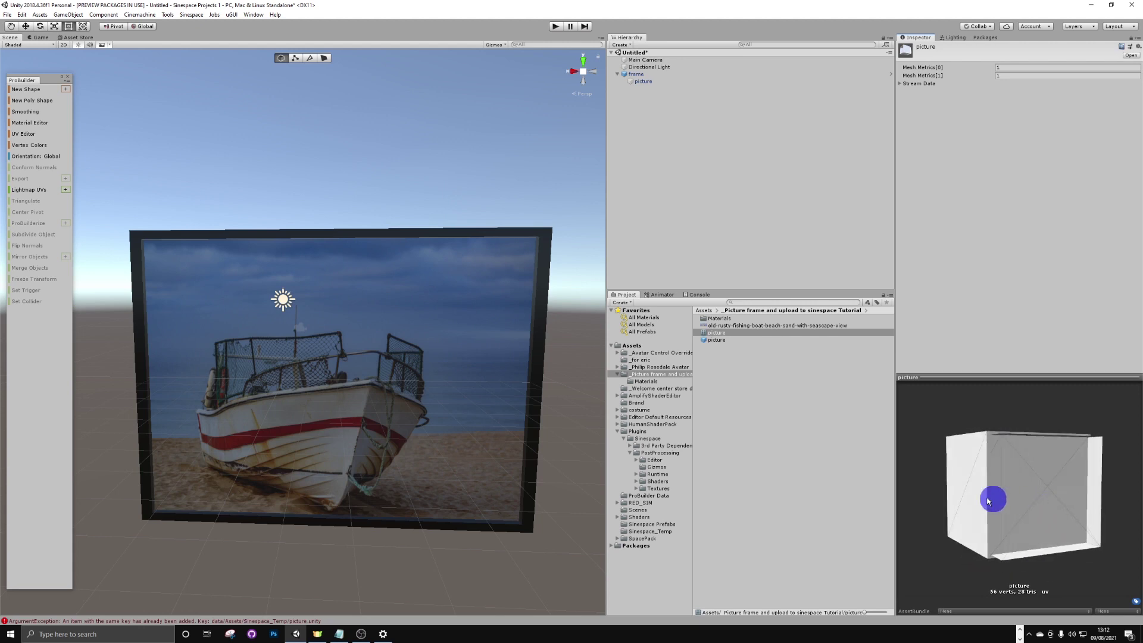
- Select the picture prefab and bring up its actions list with Upload to Sinespace
left_click(718, 340)
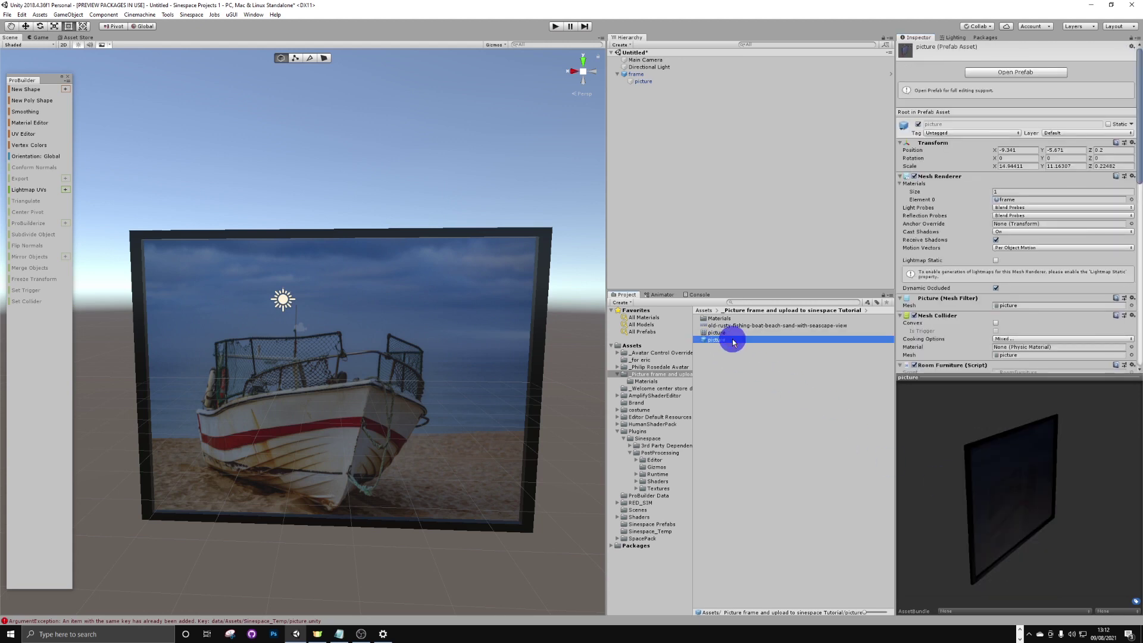
right_click(734, 343)
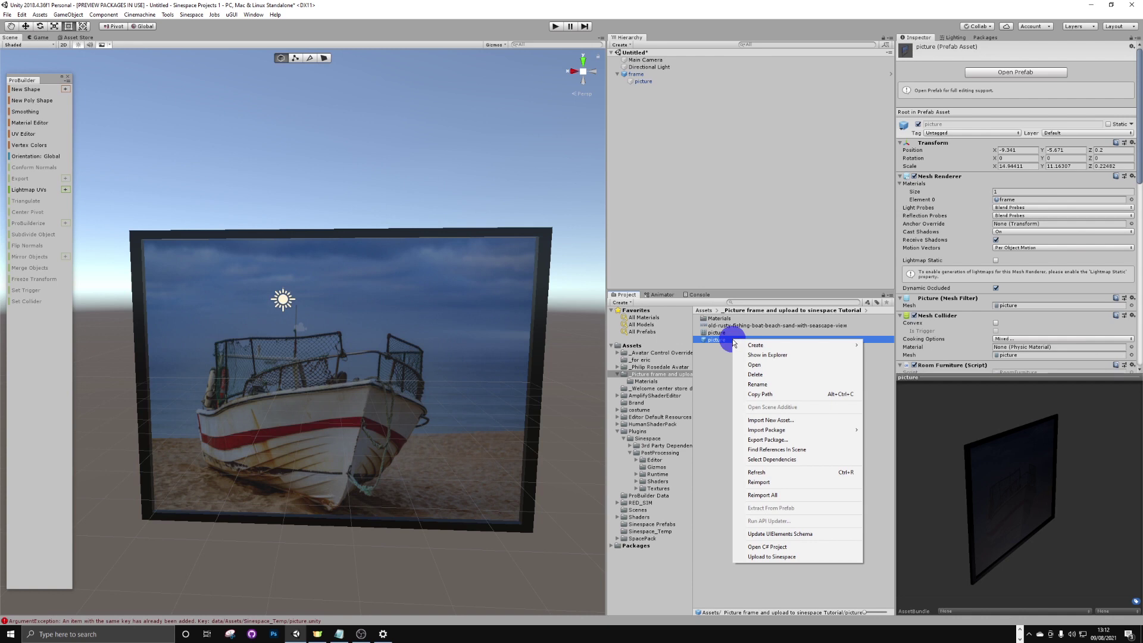
left_click(772, 557)
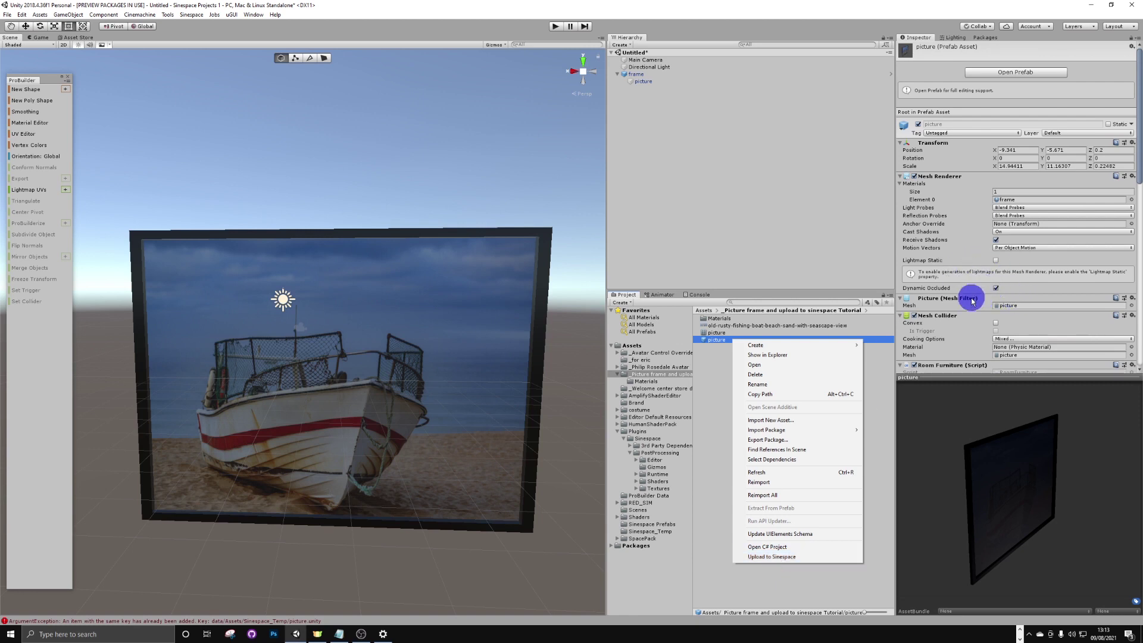
- Rename the Virtual Good to picture2, then choose Upload to Sinespace on the picture prefab
left_click(971, 326)
scroll(970, 292, "down", 10)
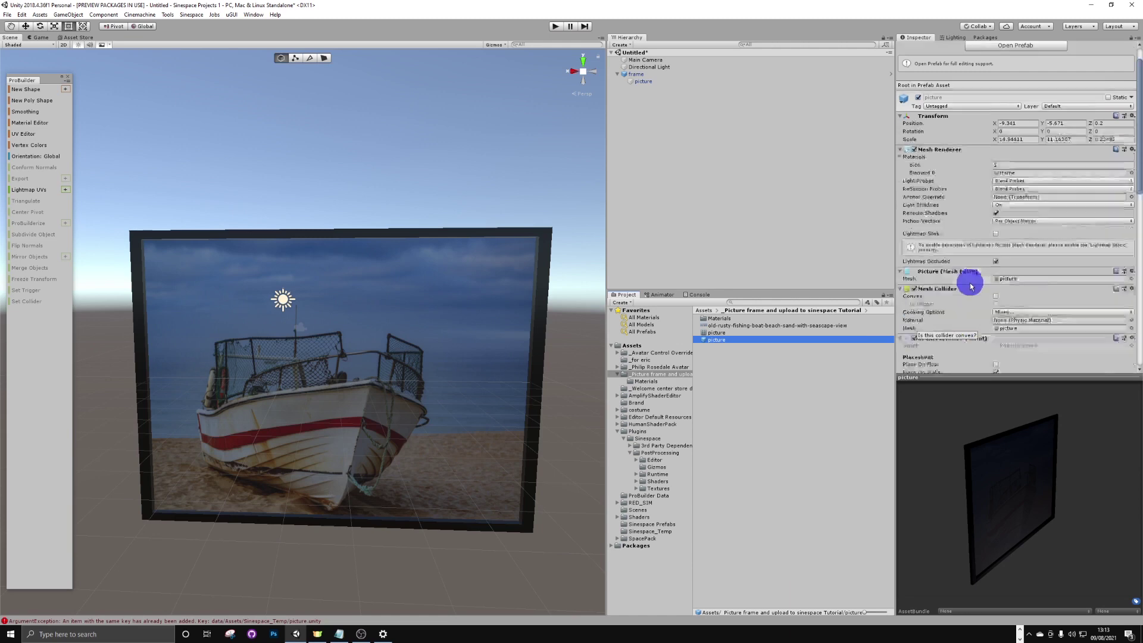
scroll(970, 288, "down", 3)
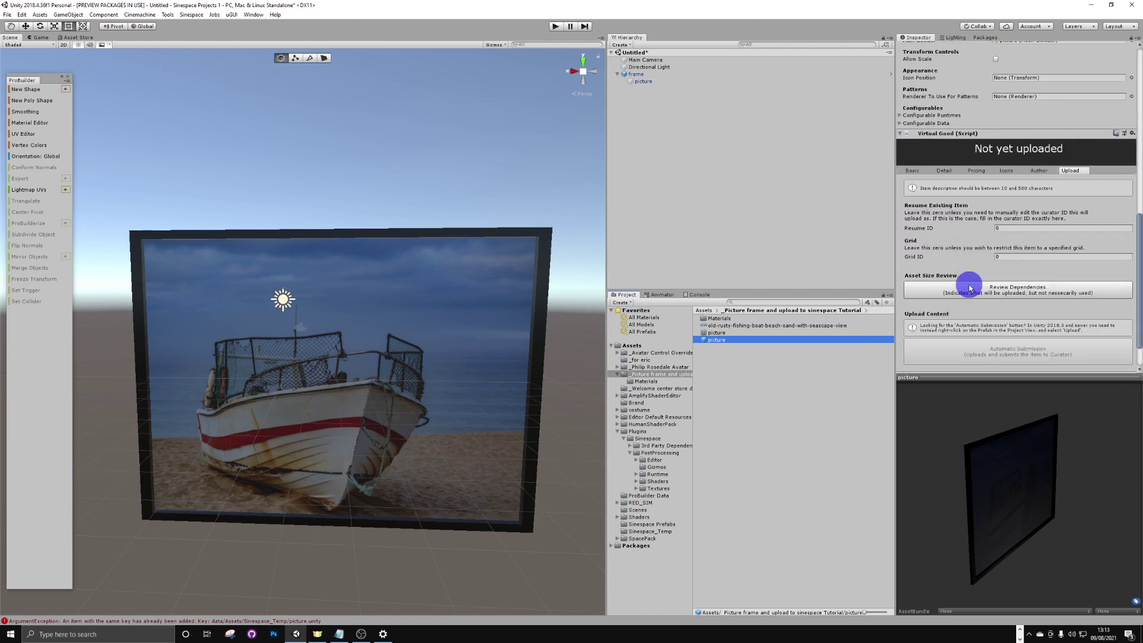
scroll(970, 288, "down", 2)
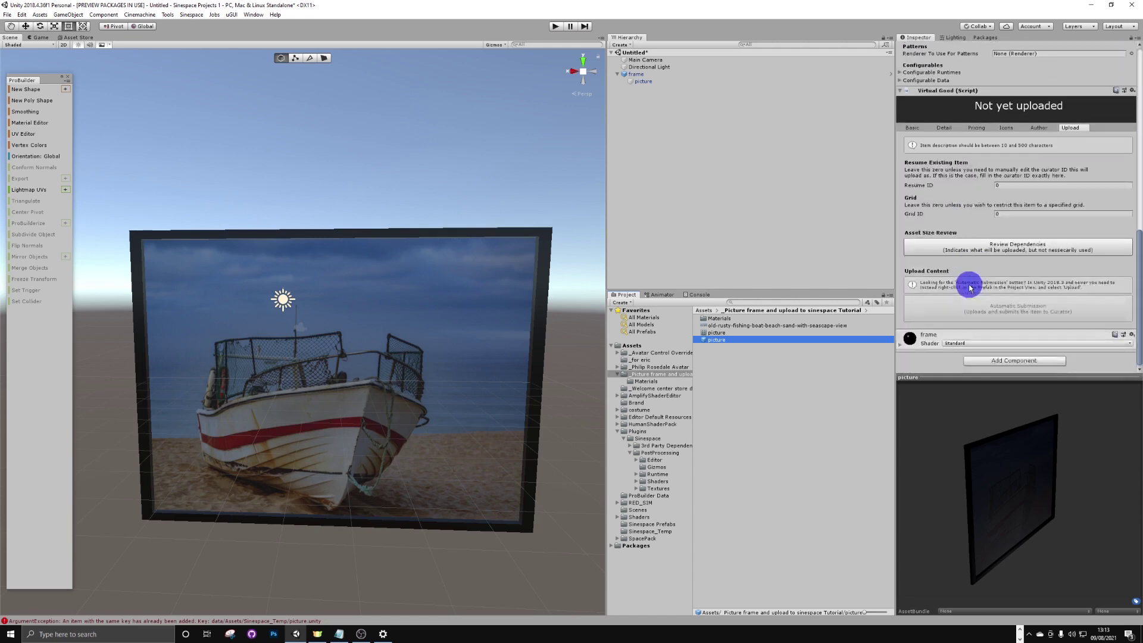
left_click(912, 129)
left_click(1018, 219)
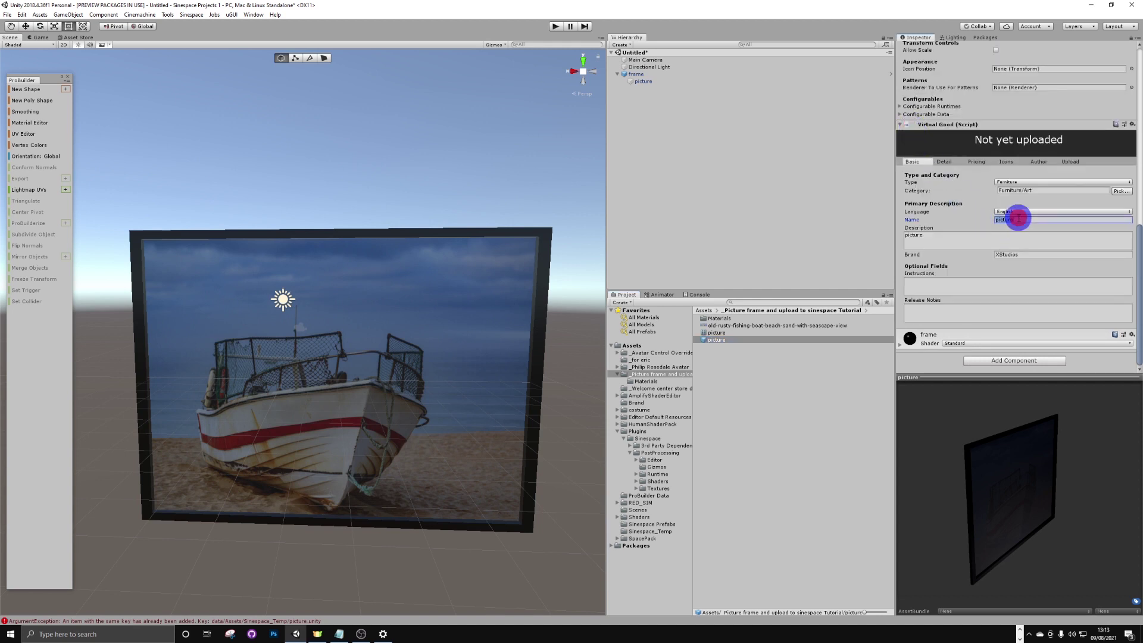
left_click(1018, 219)
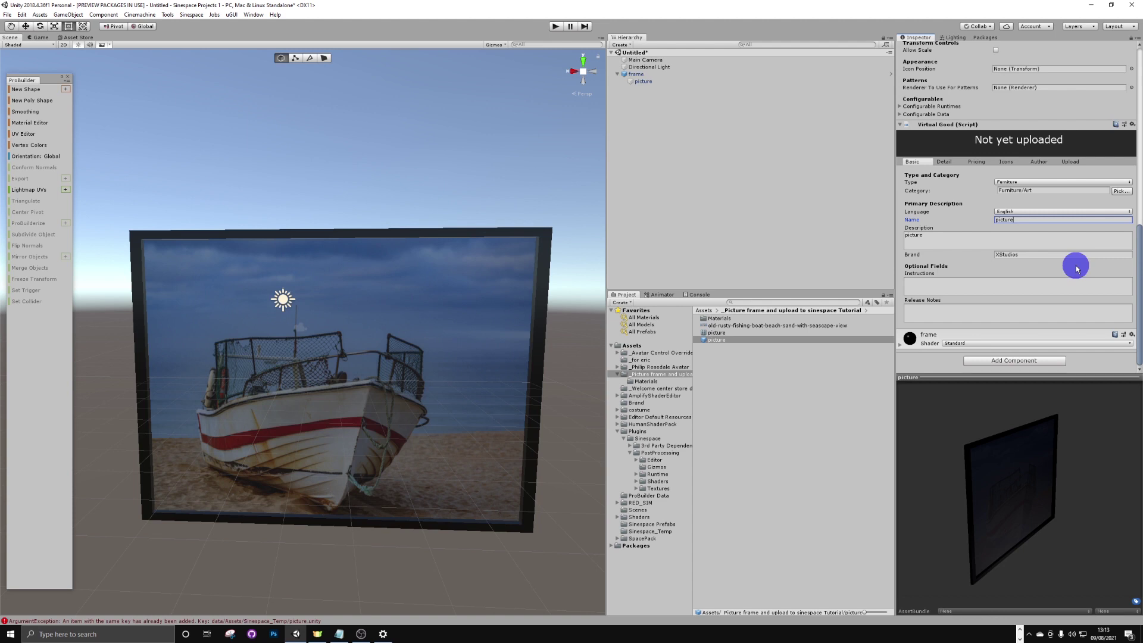
left_click(1019, 278)
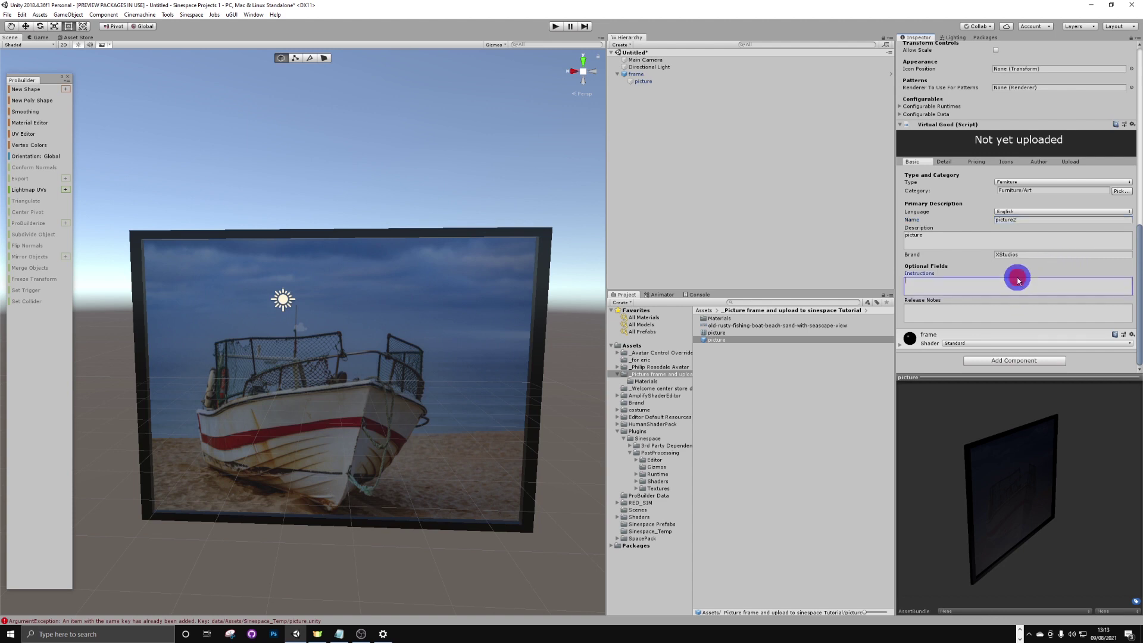
right_click(739, 340)
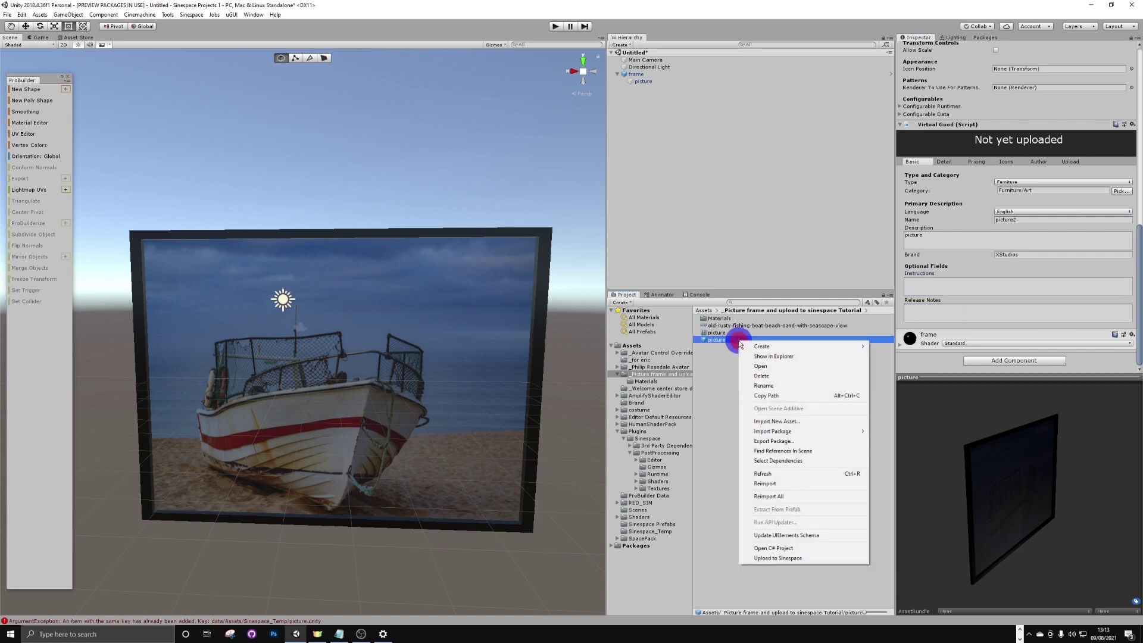
left_click(784, 559)
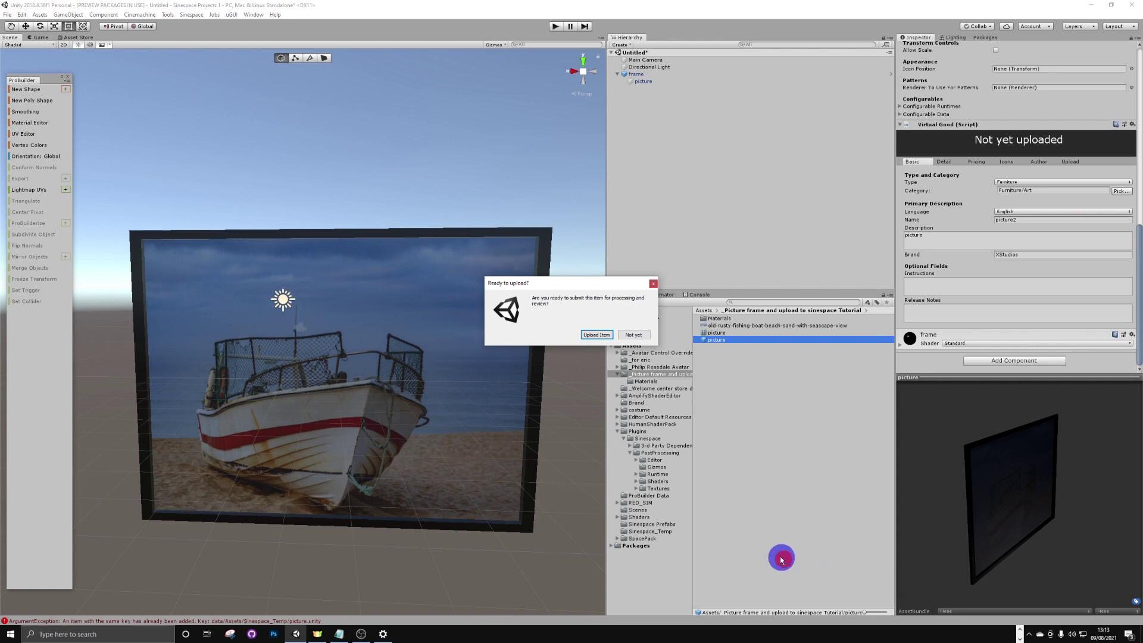
- Submit the item for processing, then save the scene as 'picture' in the _Picture frame tutorial folder
left_click(598, 336)
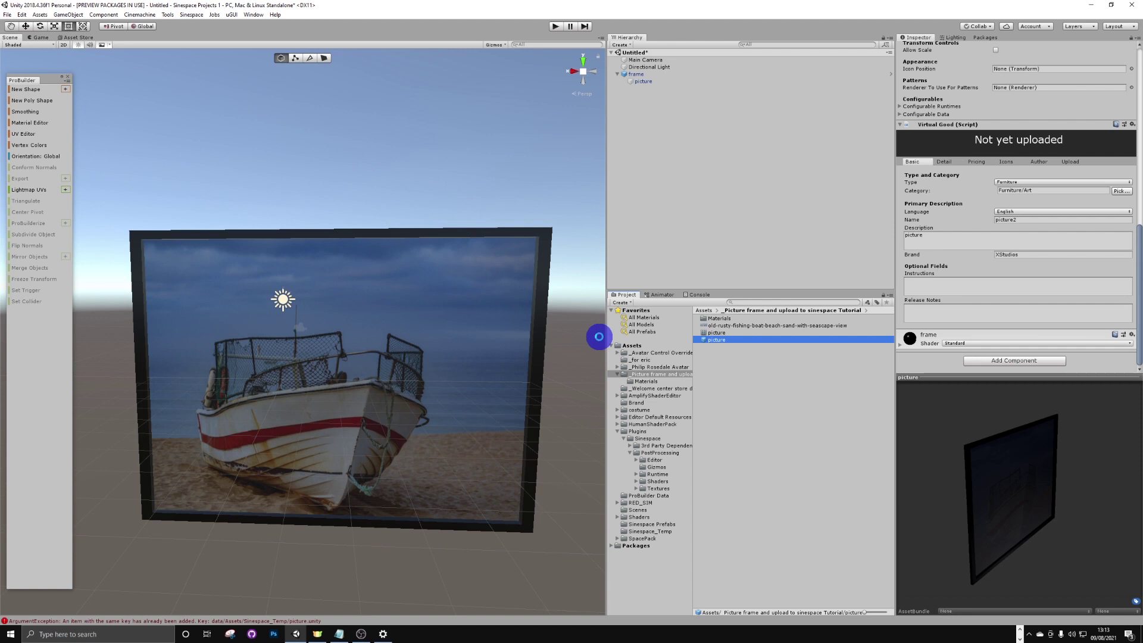
left_click(601, 336)
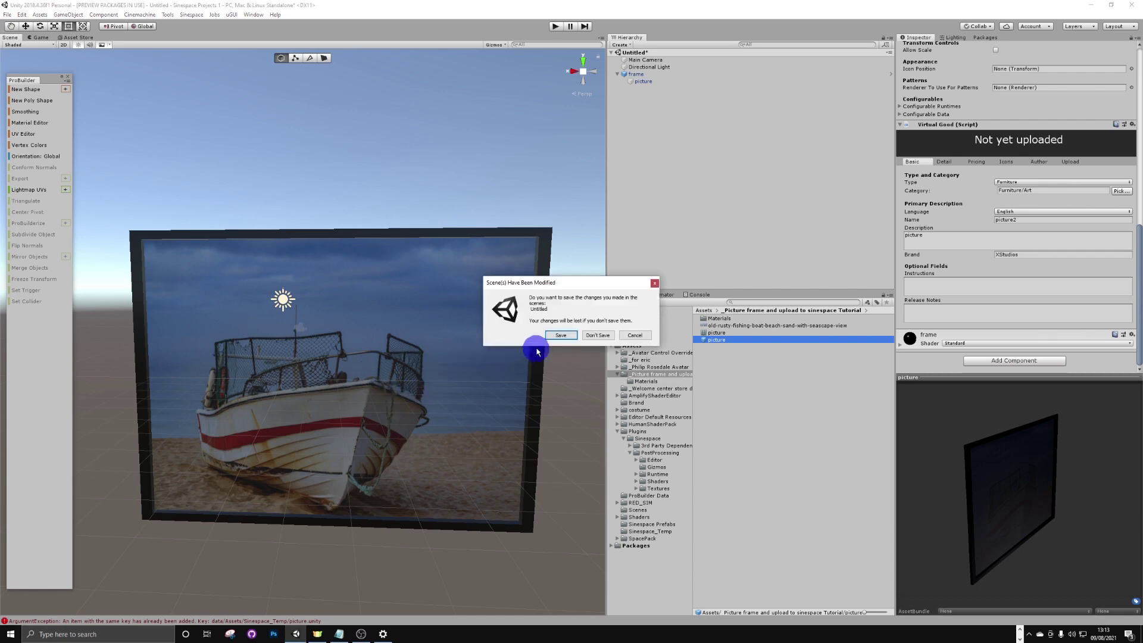
left_click(558, 334)
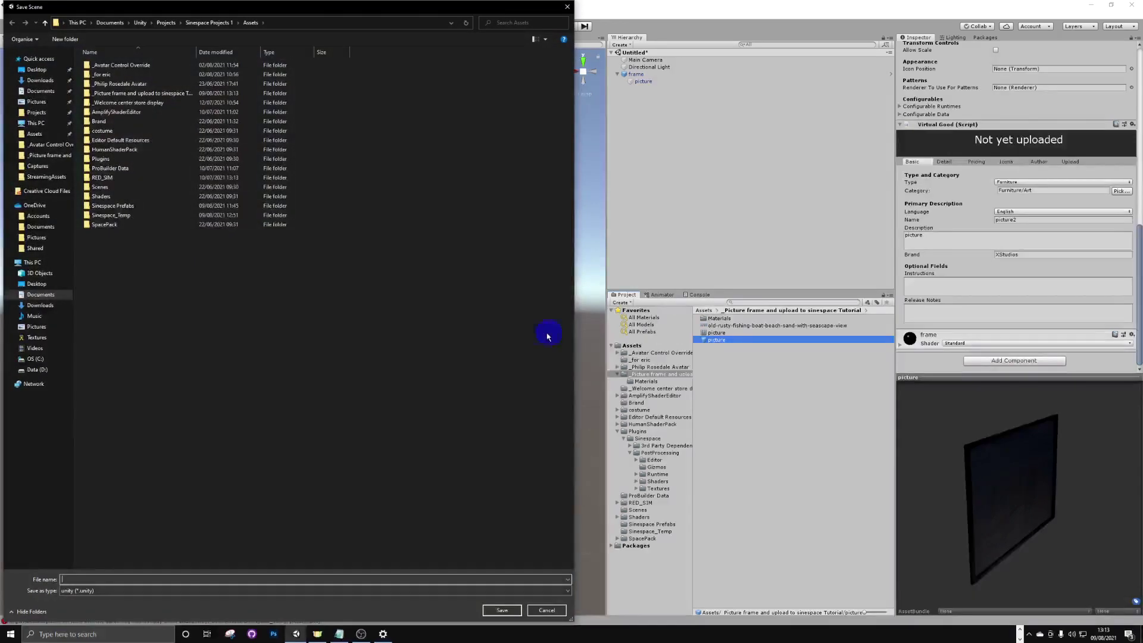
double_click(127, 95)
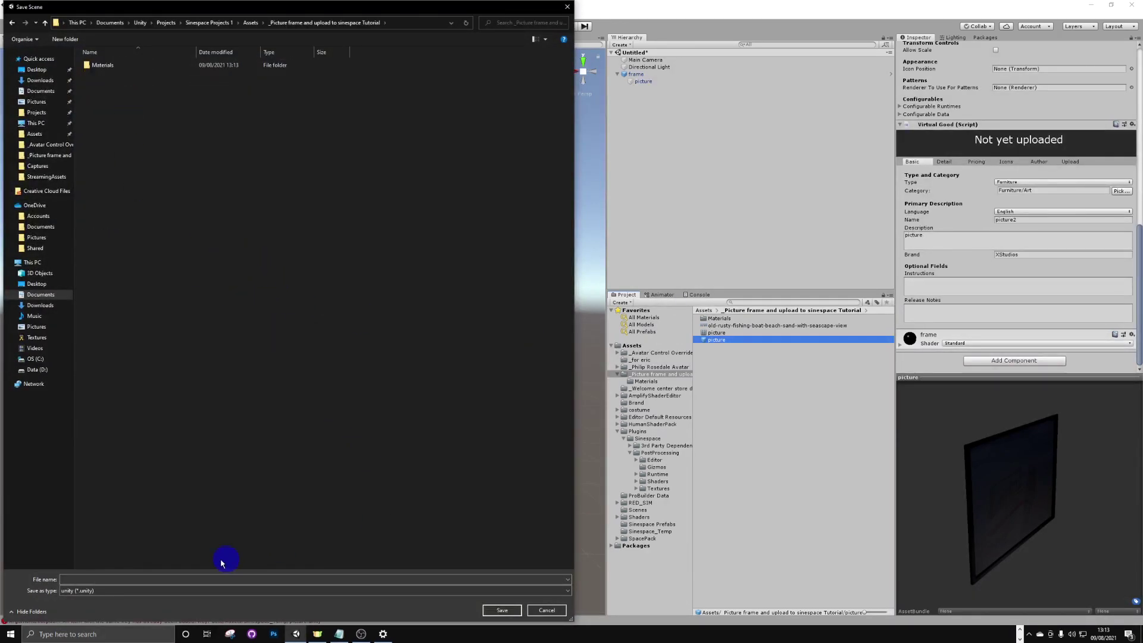
left_click(121, 577)
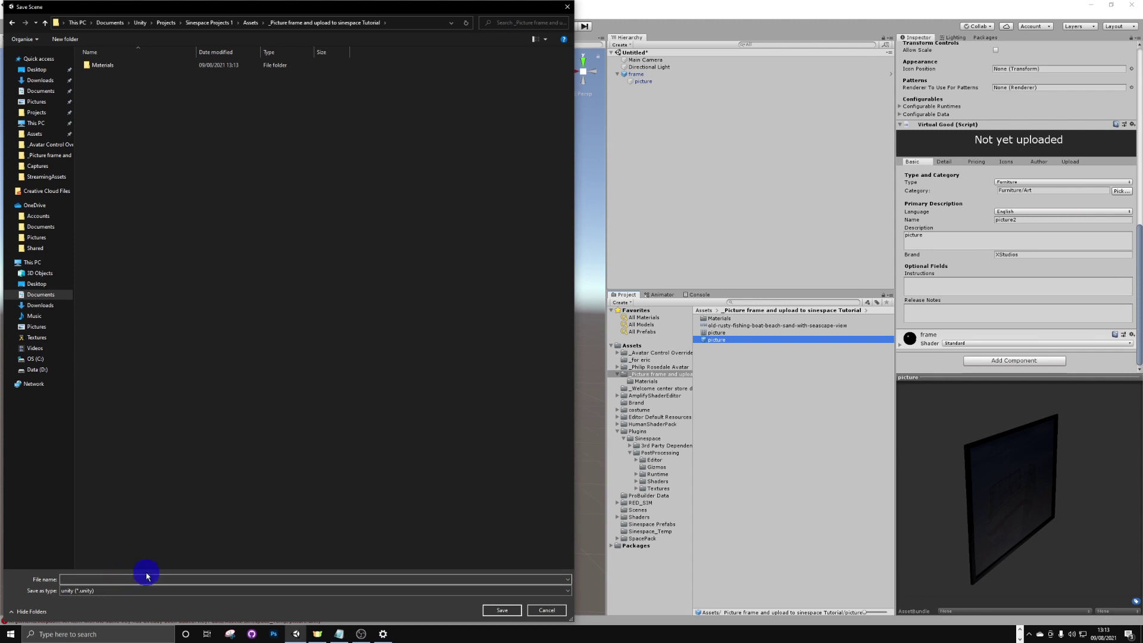
type("picture")
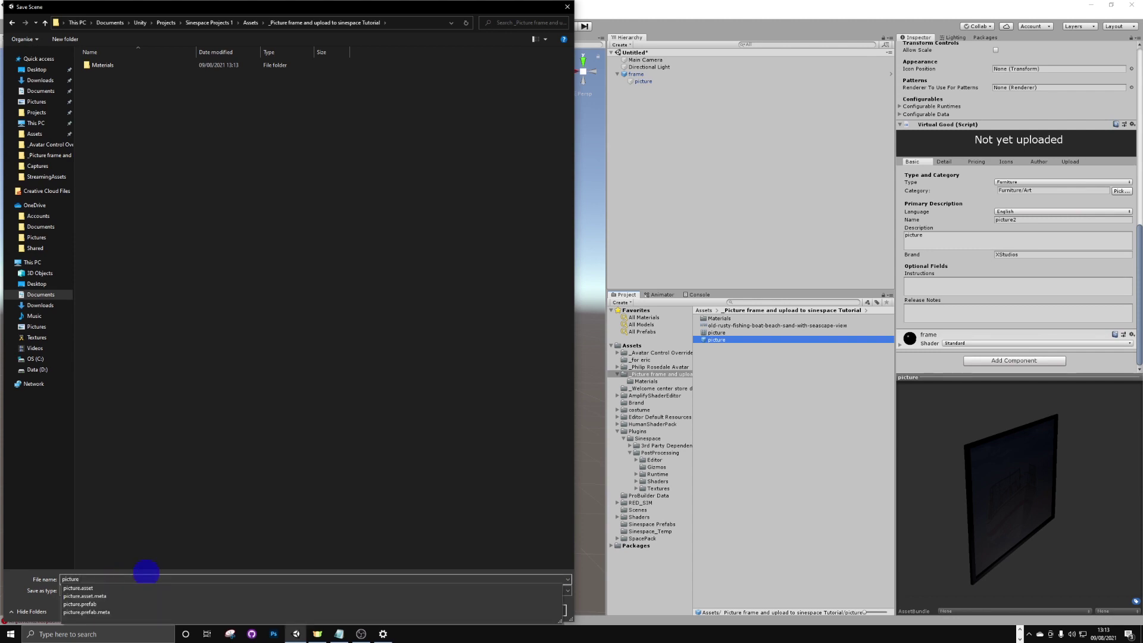
left_click_drag(409, 8, 402, 7)
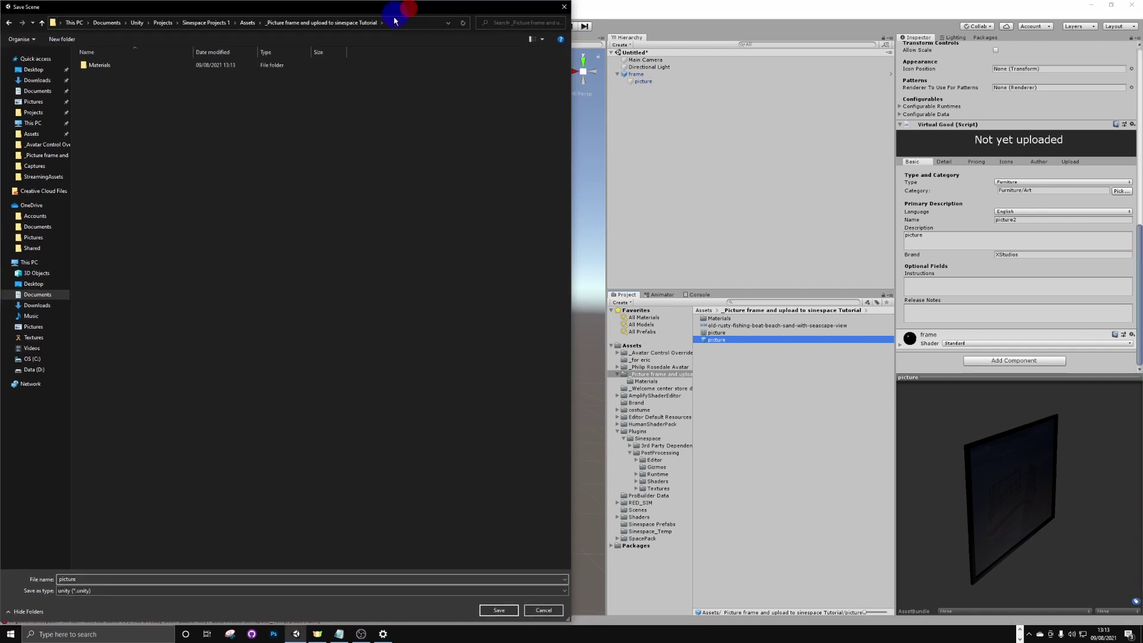
left_click(497, 610)
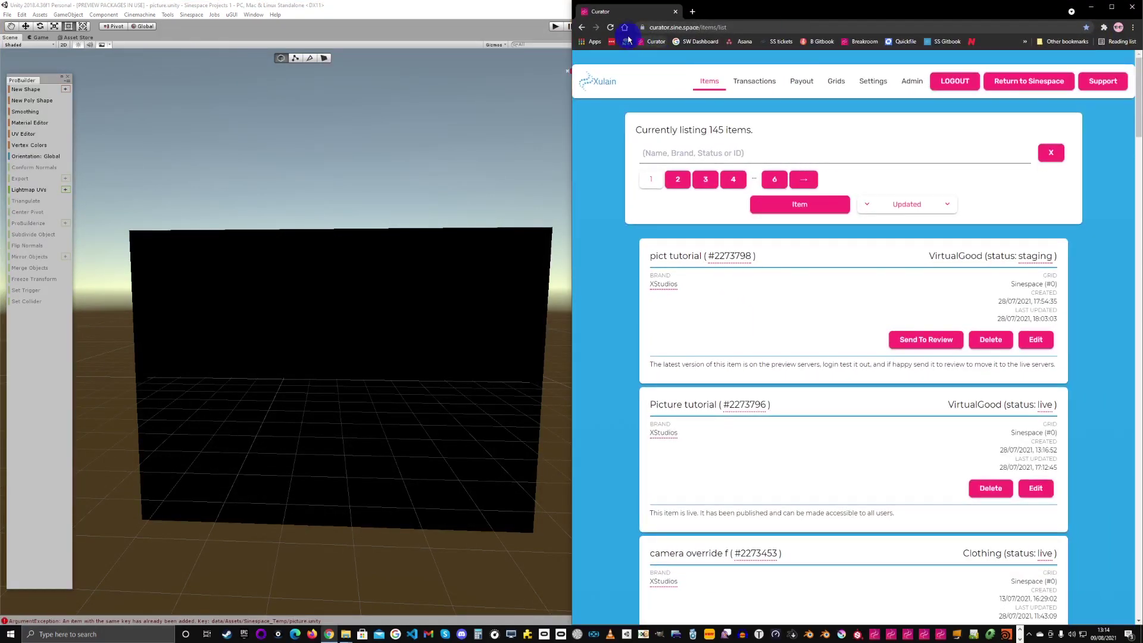
- Reload the Curator item list to confirm picture2 is processing, then minimise Chrome
left_click(611, 28)
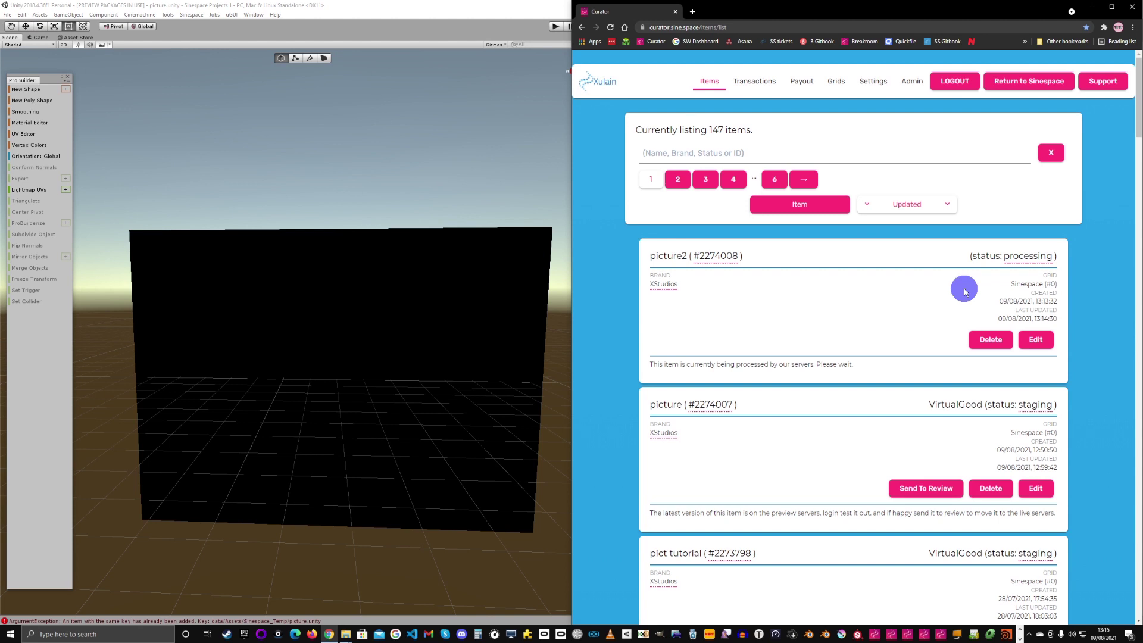
left_click(1092, 8)
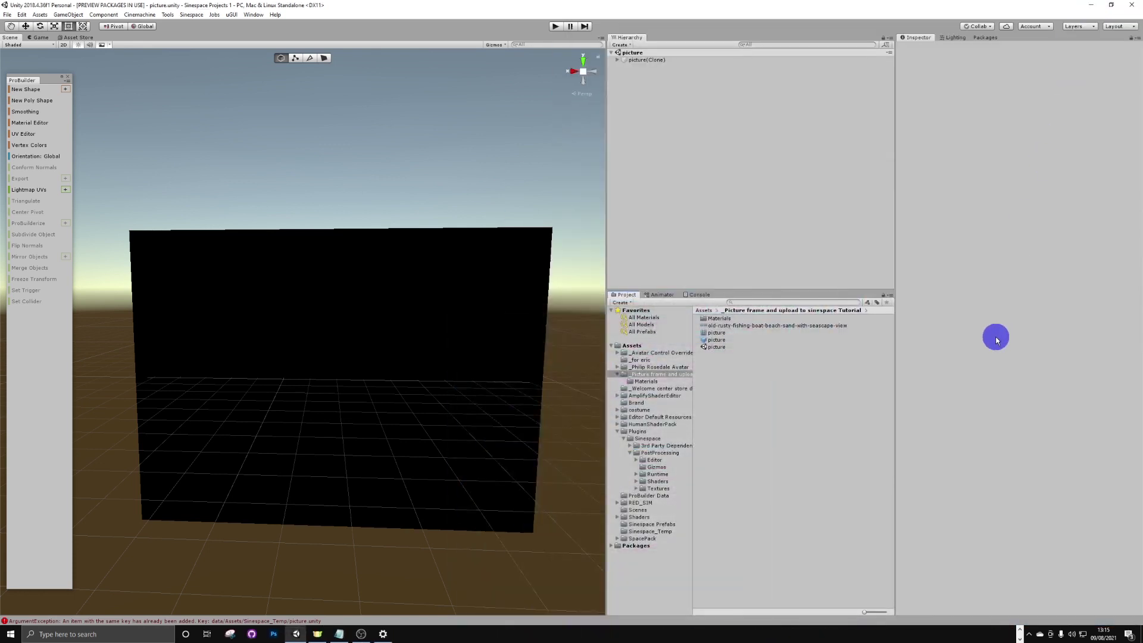